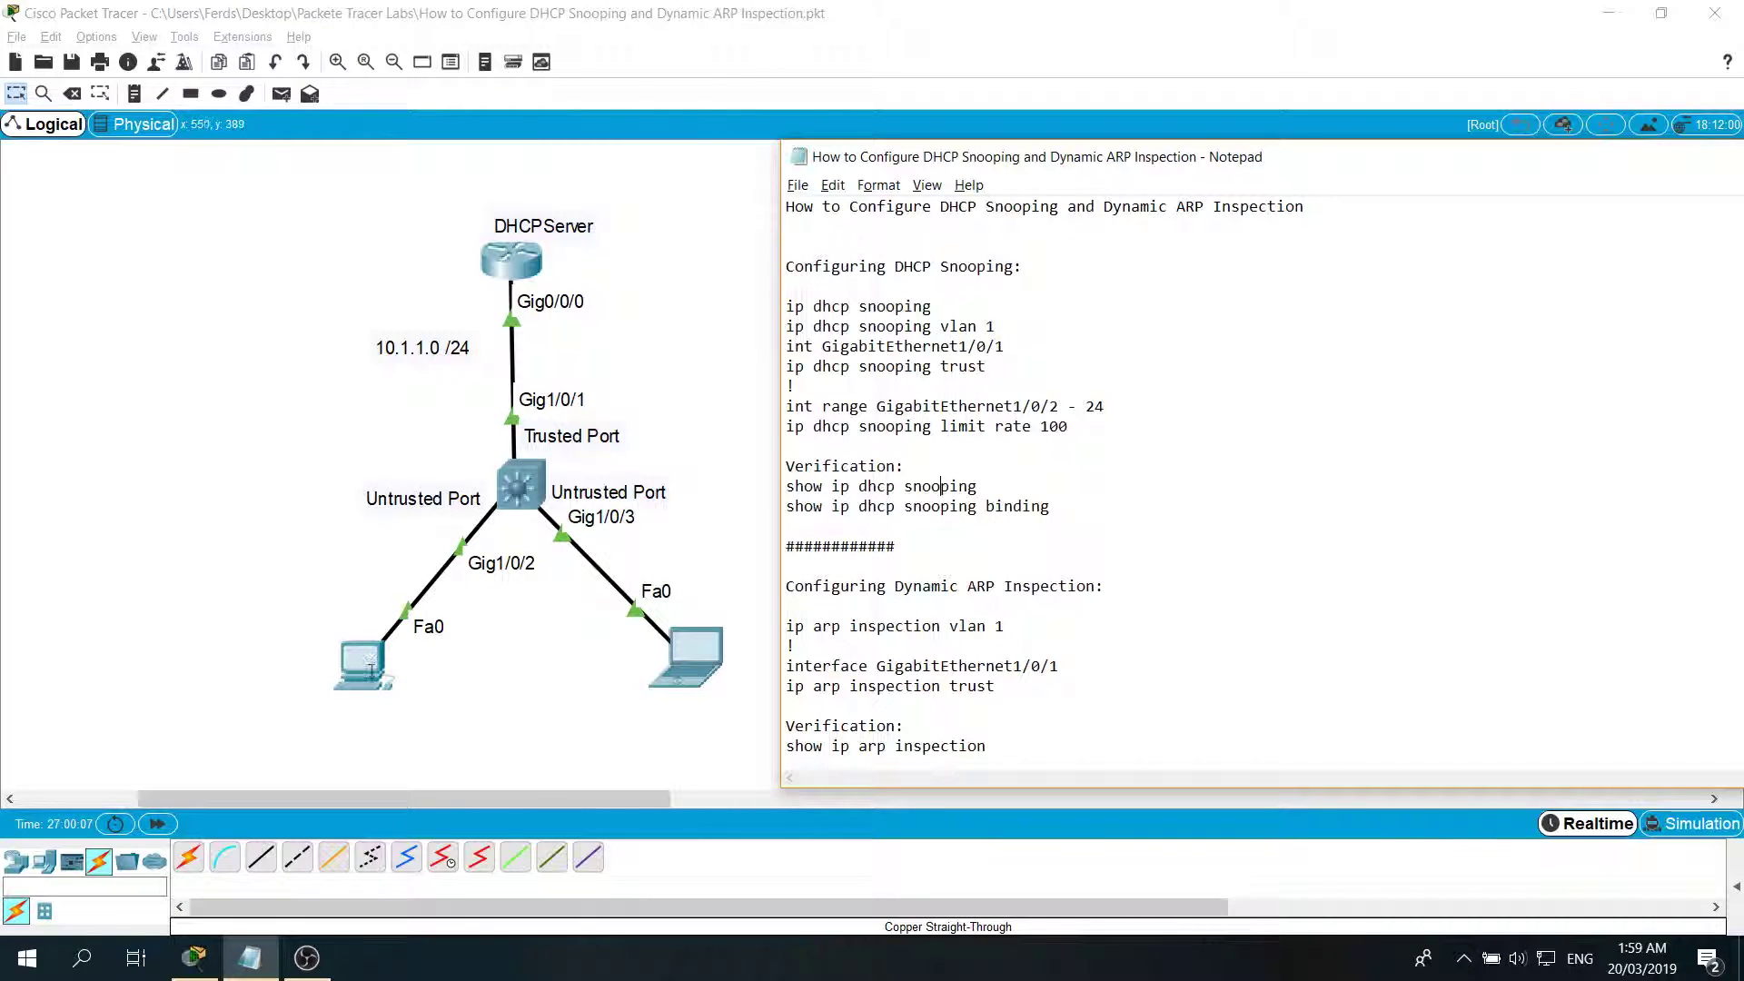
Step: Bring the DHCP snooping topology with its server and two laptops in front of the notes
left_click(477, 716)
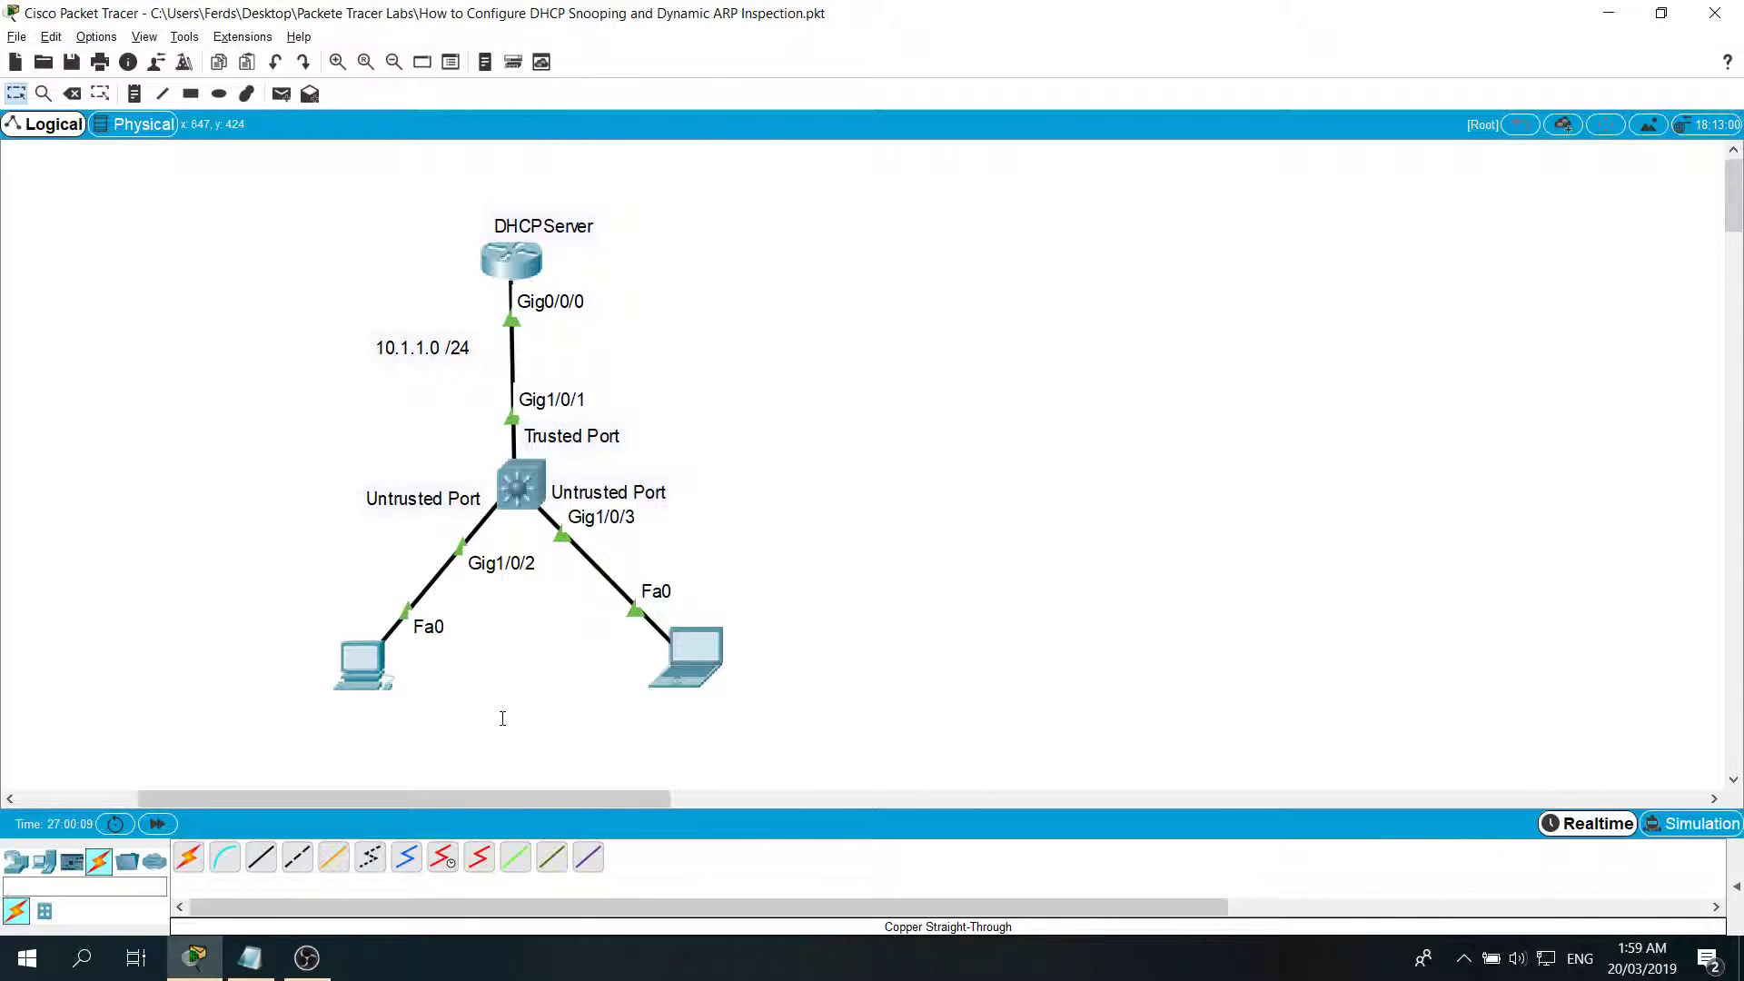
left_click(253, 973)
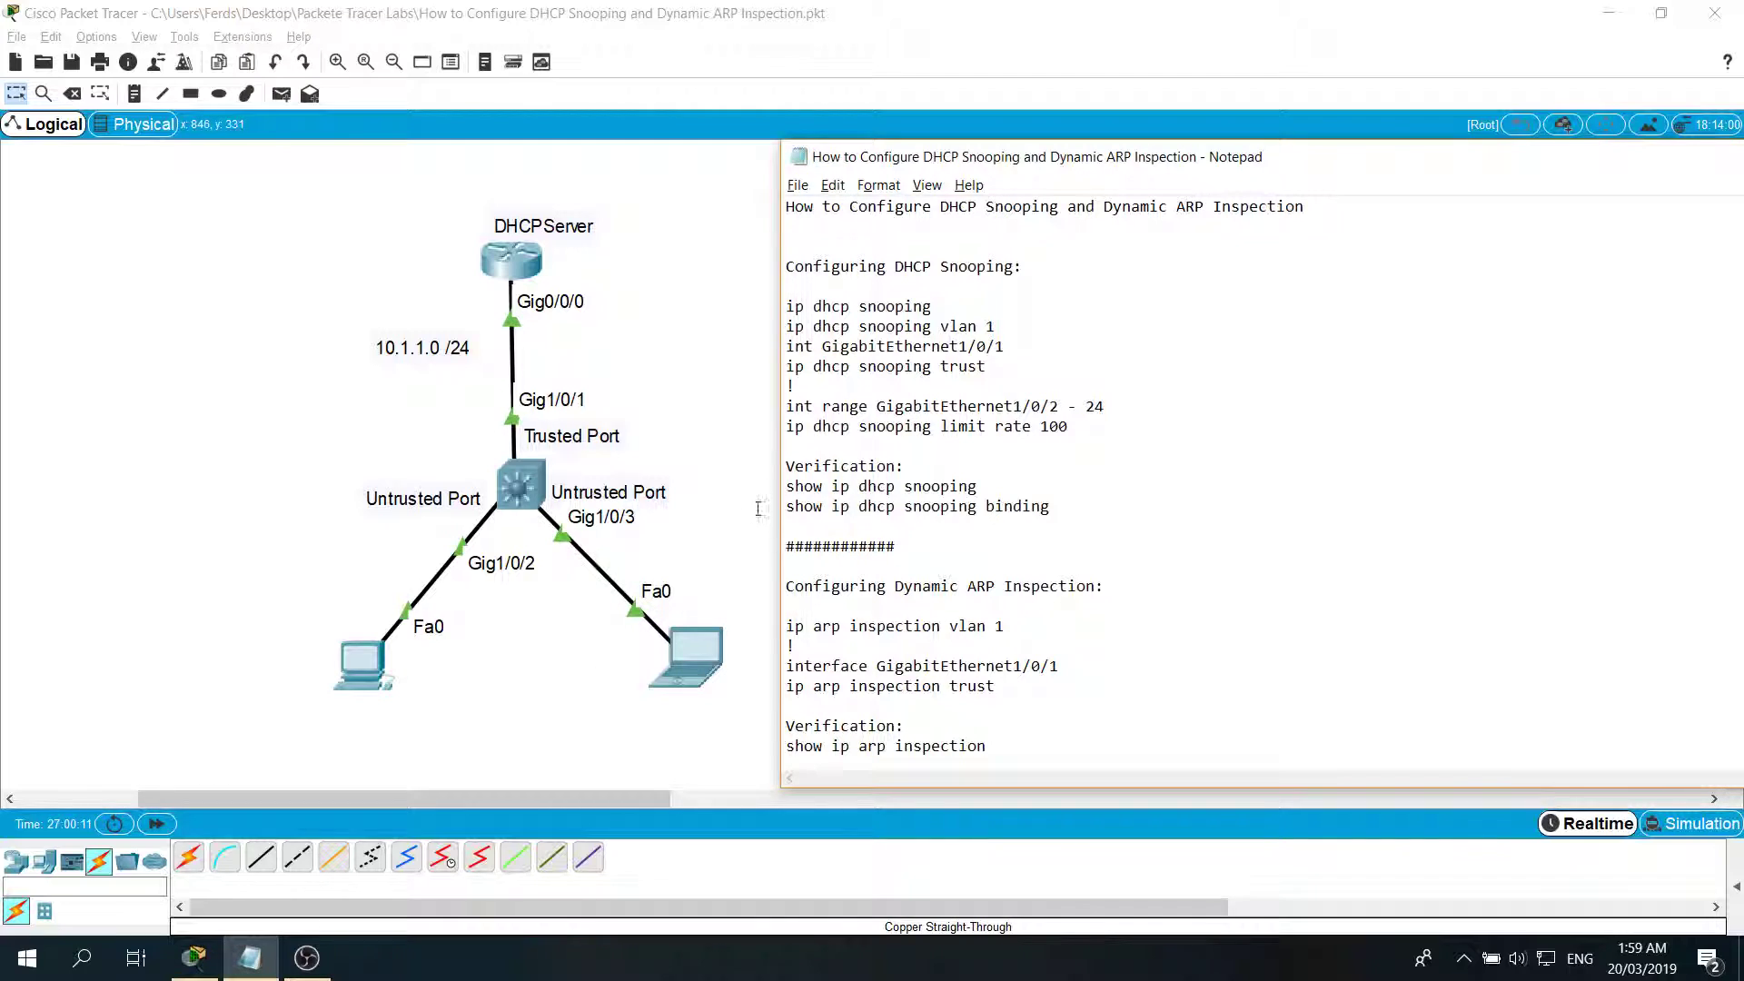
left_click(723, 365)
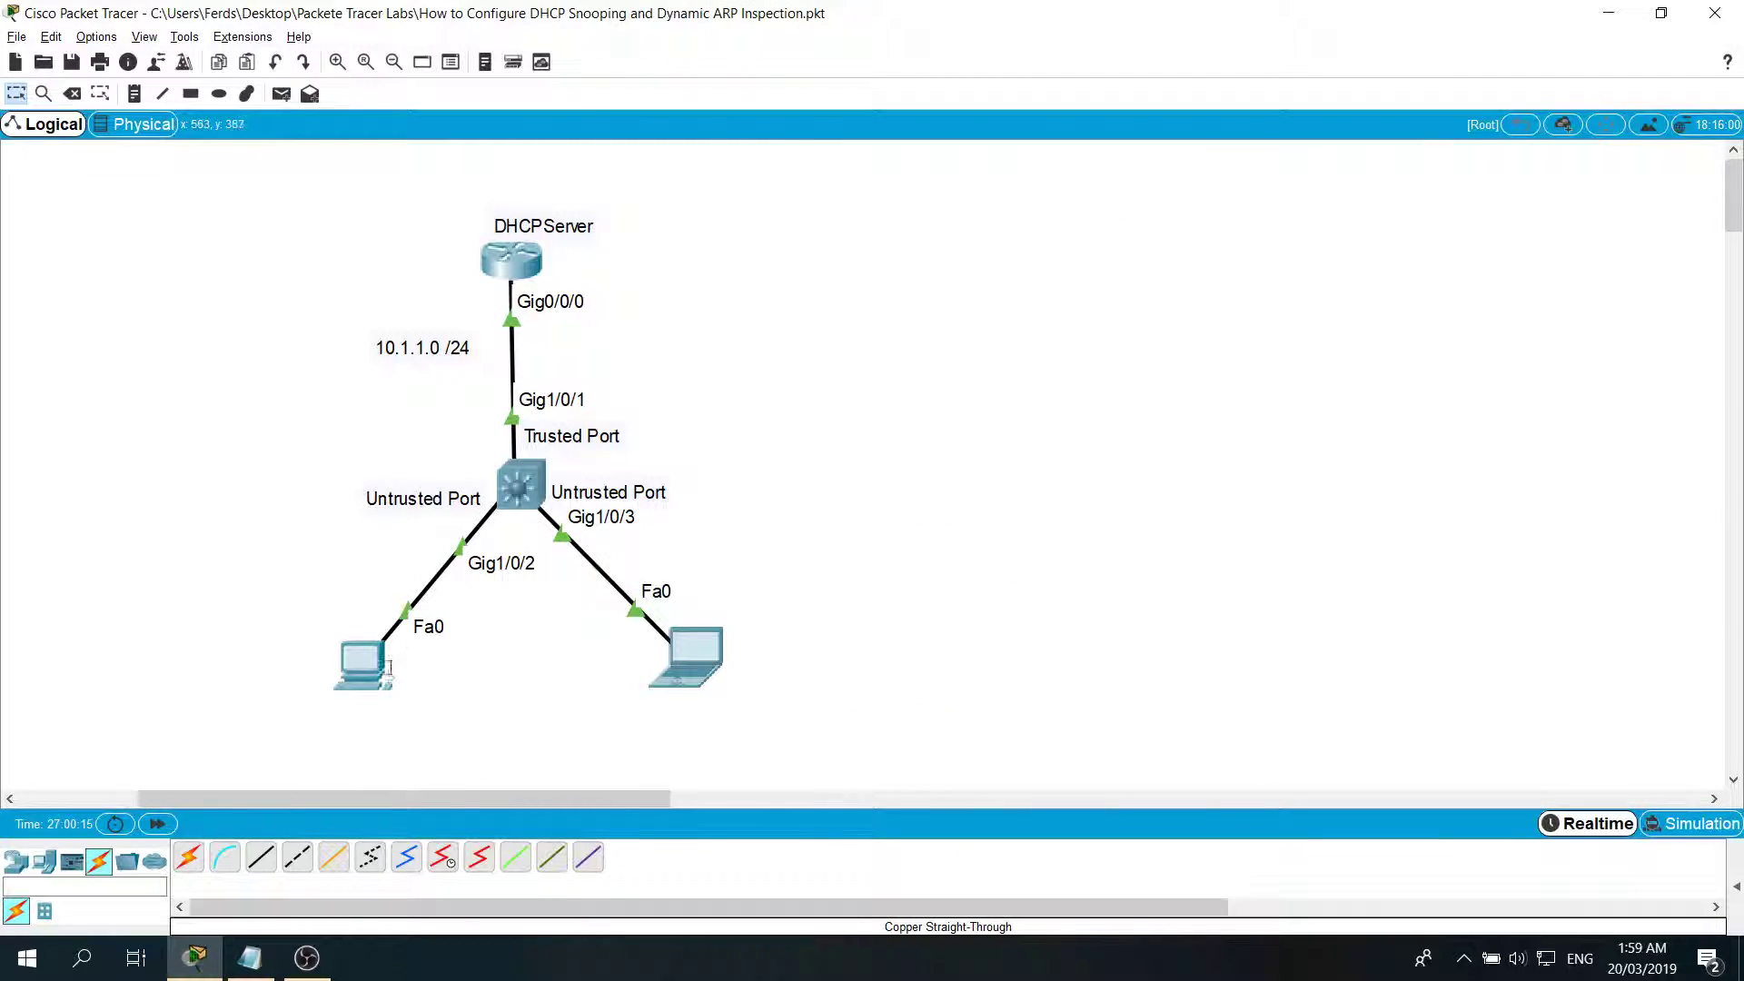
Step: Open PC0's Command Prompt and move its window aside to show the topology
mouse_move(373, 666)
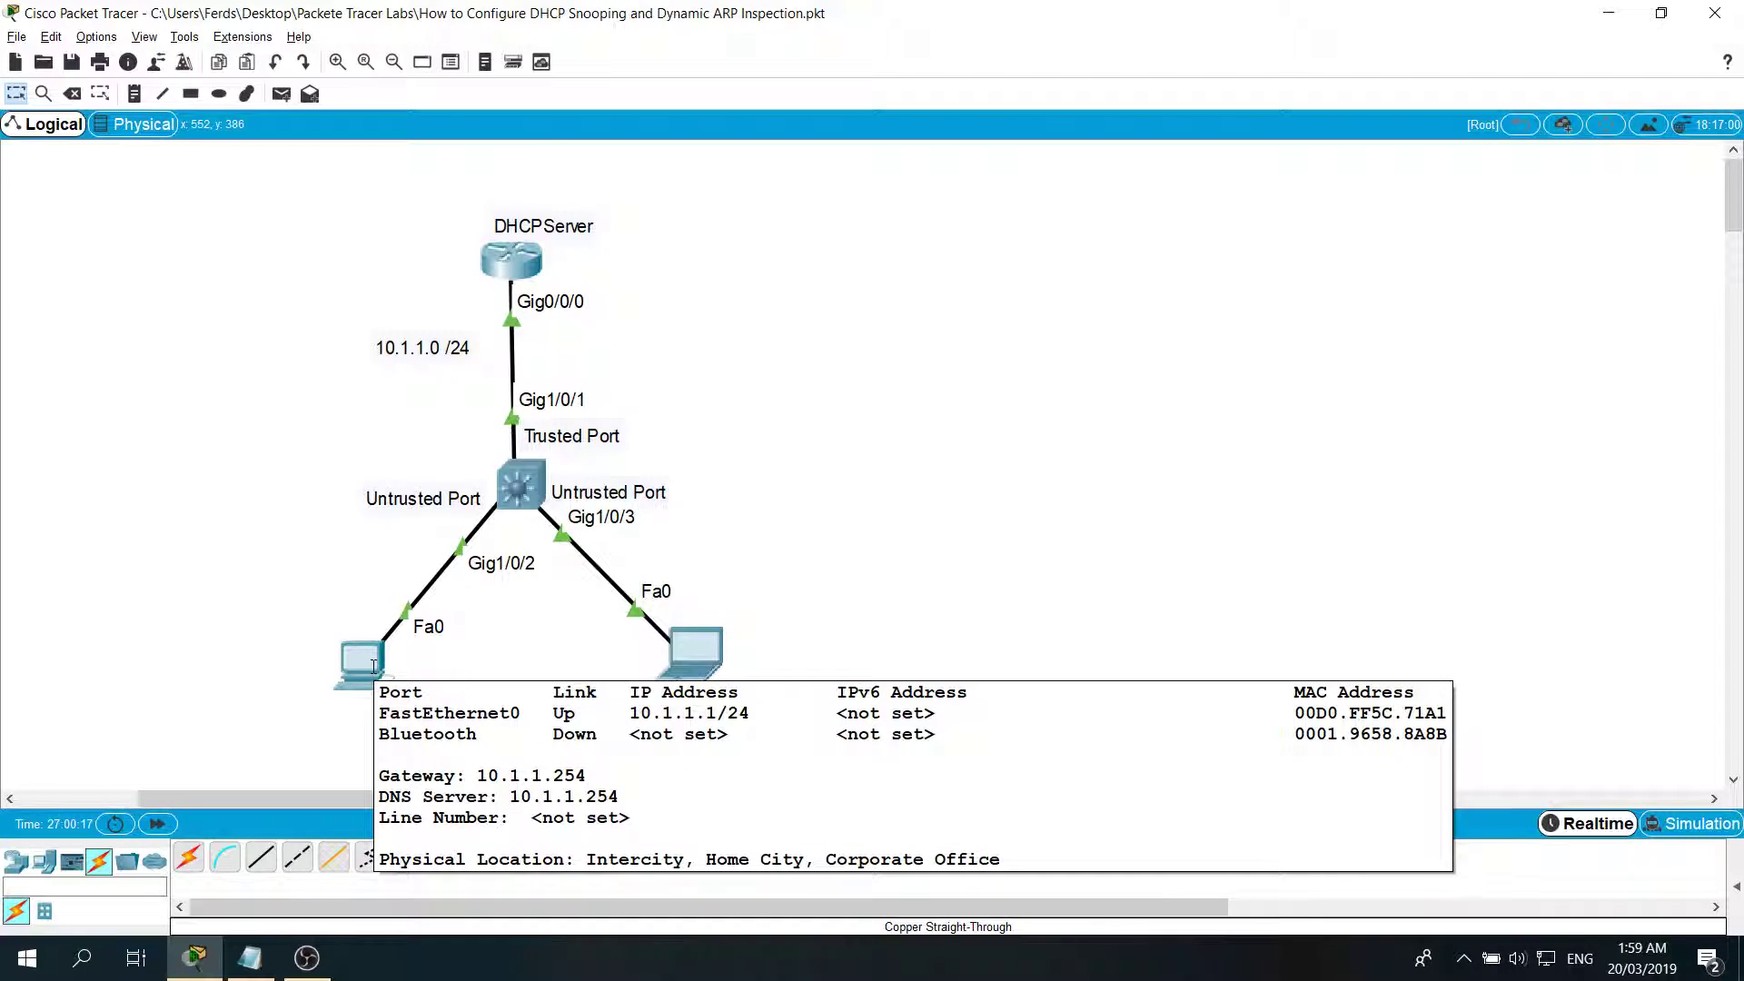
left_click(373, 666)
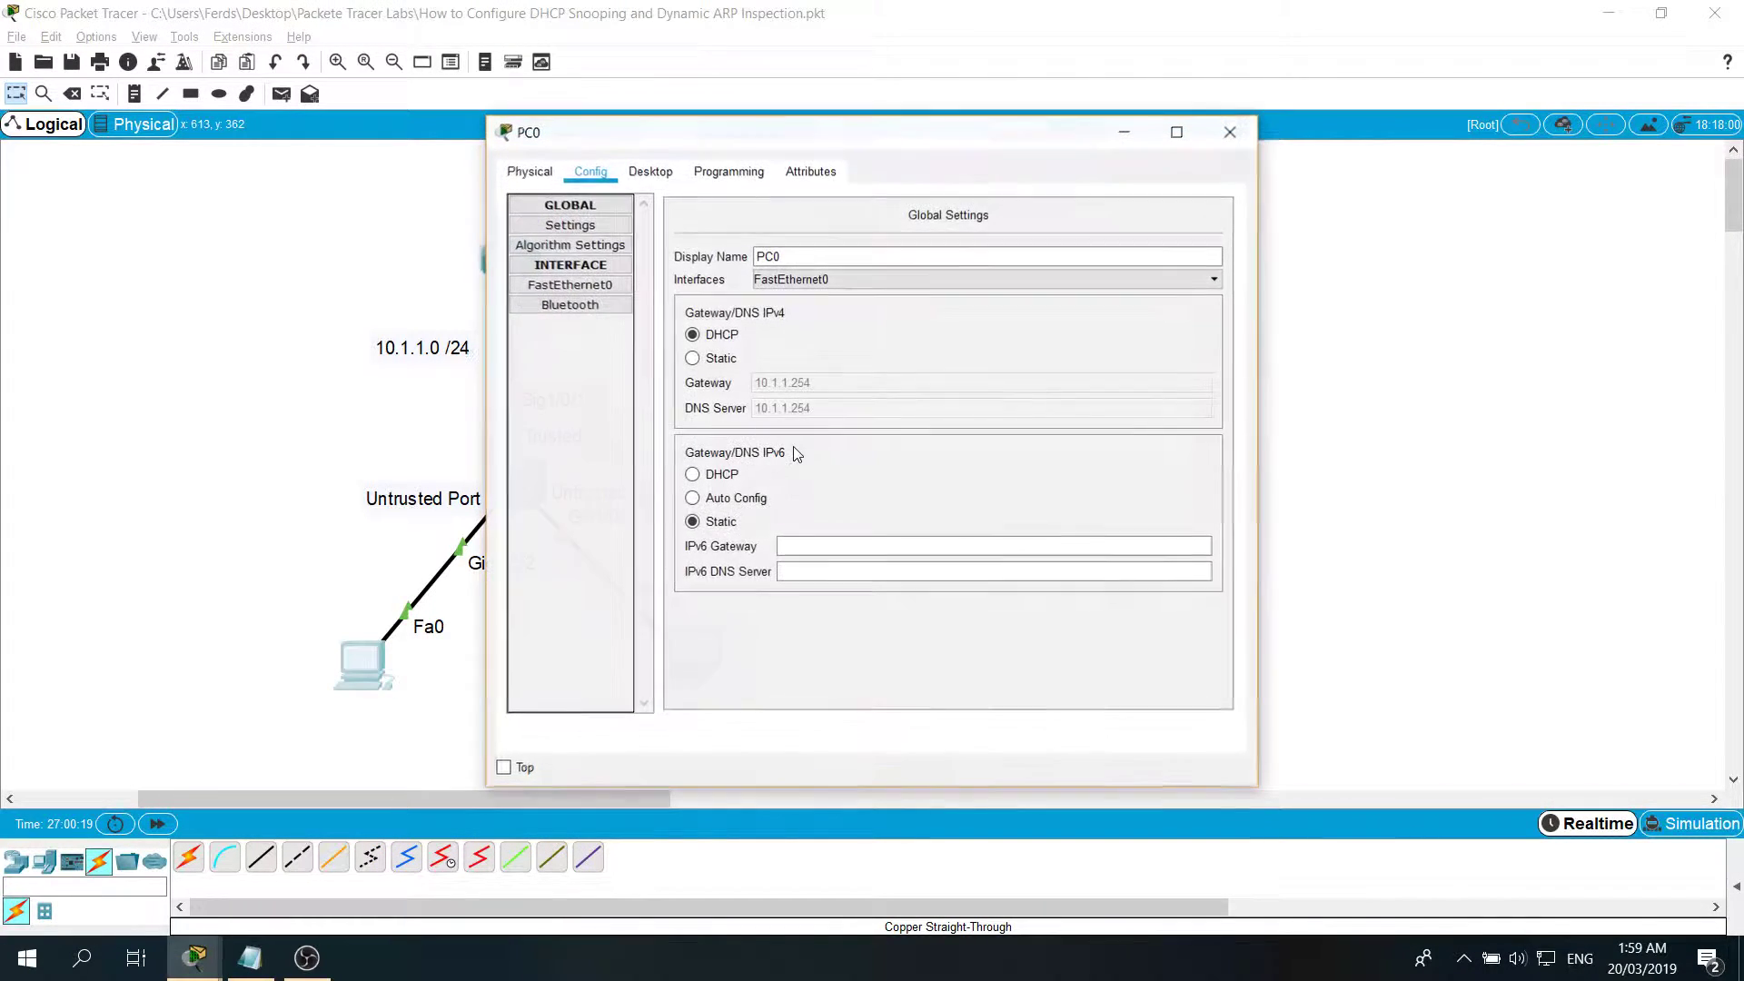
left_click(651, 171)
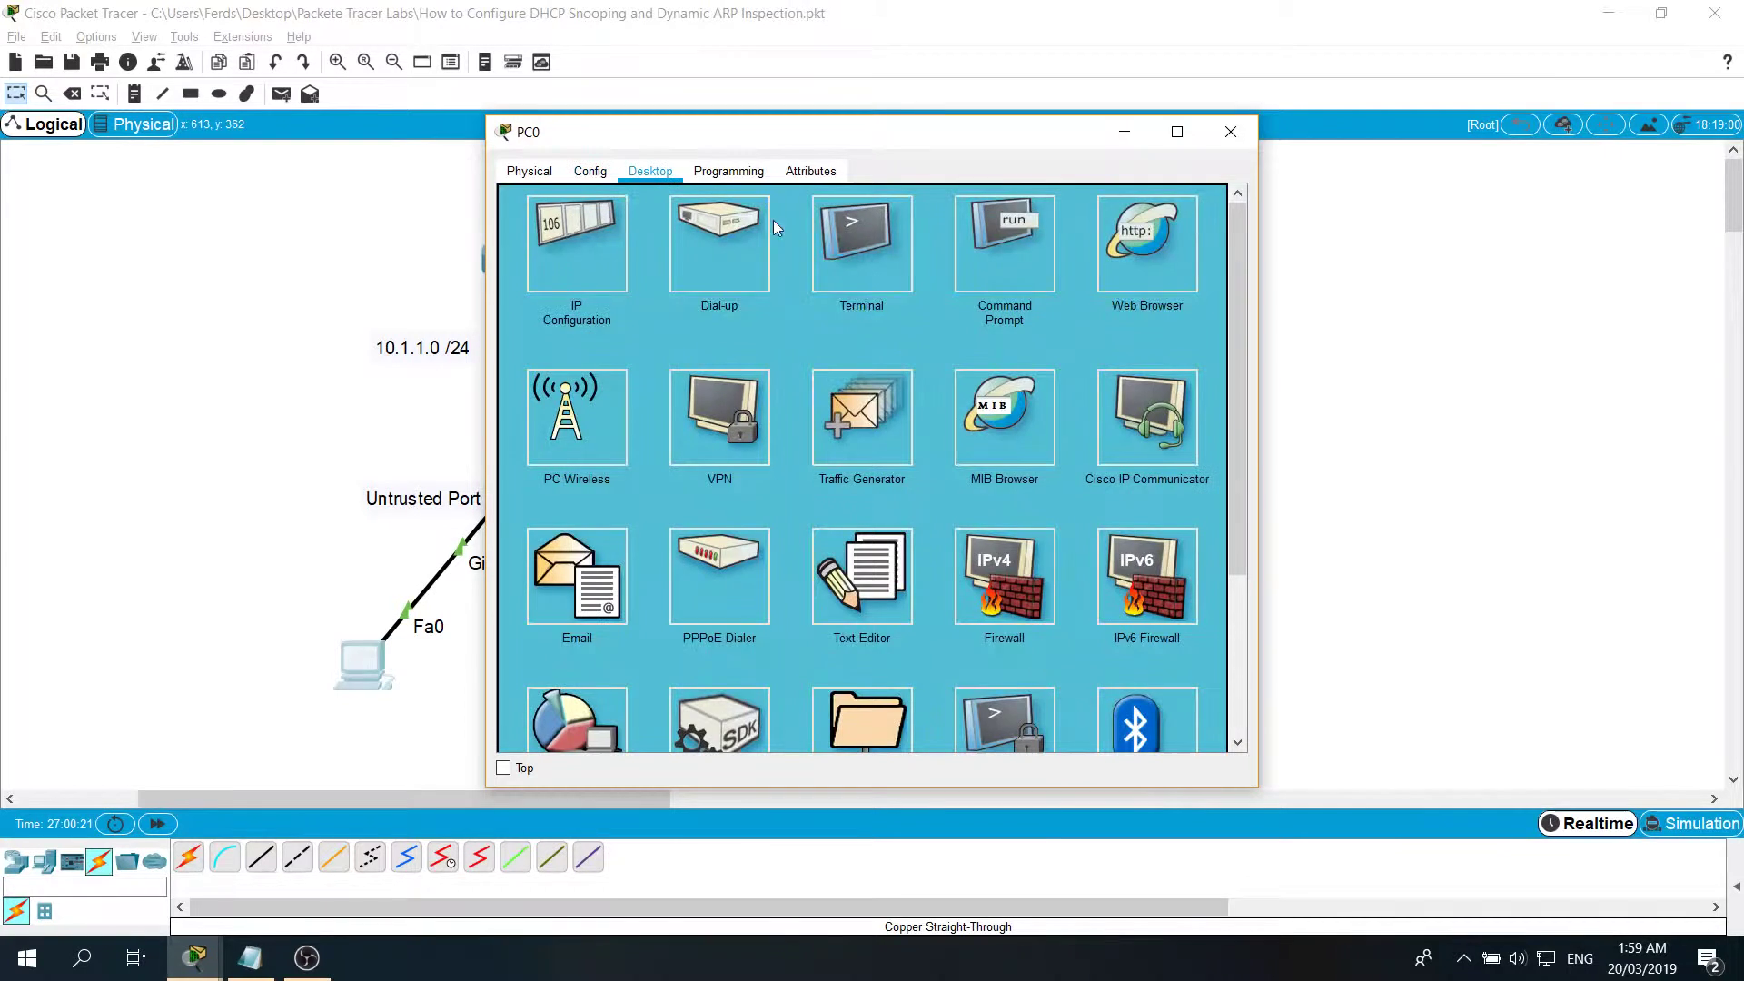
left_click(1003, 261)
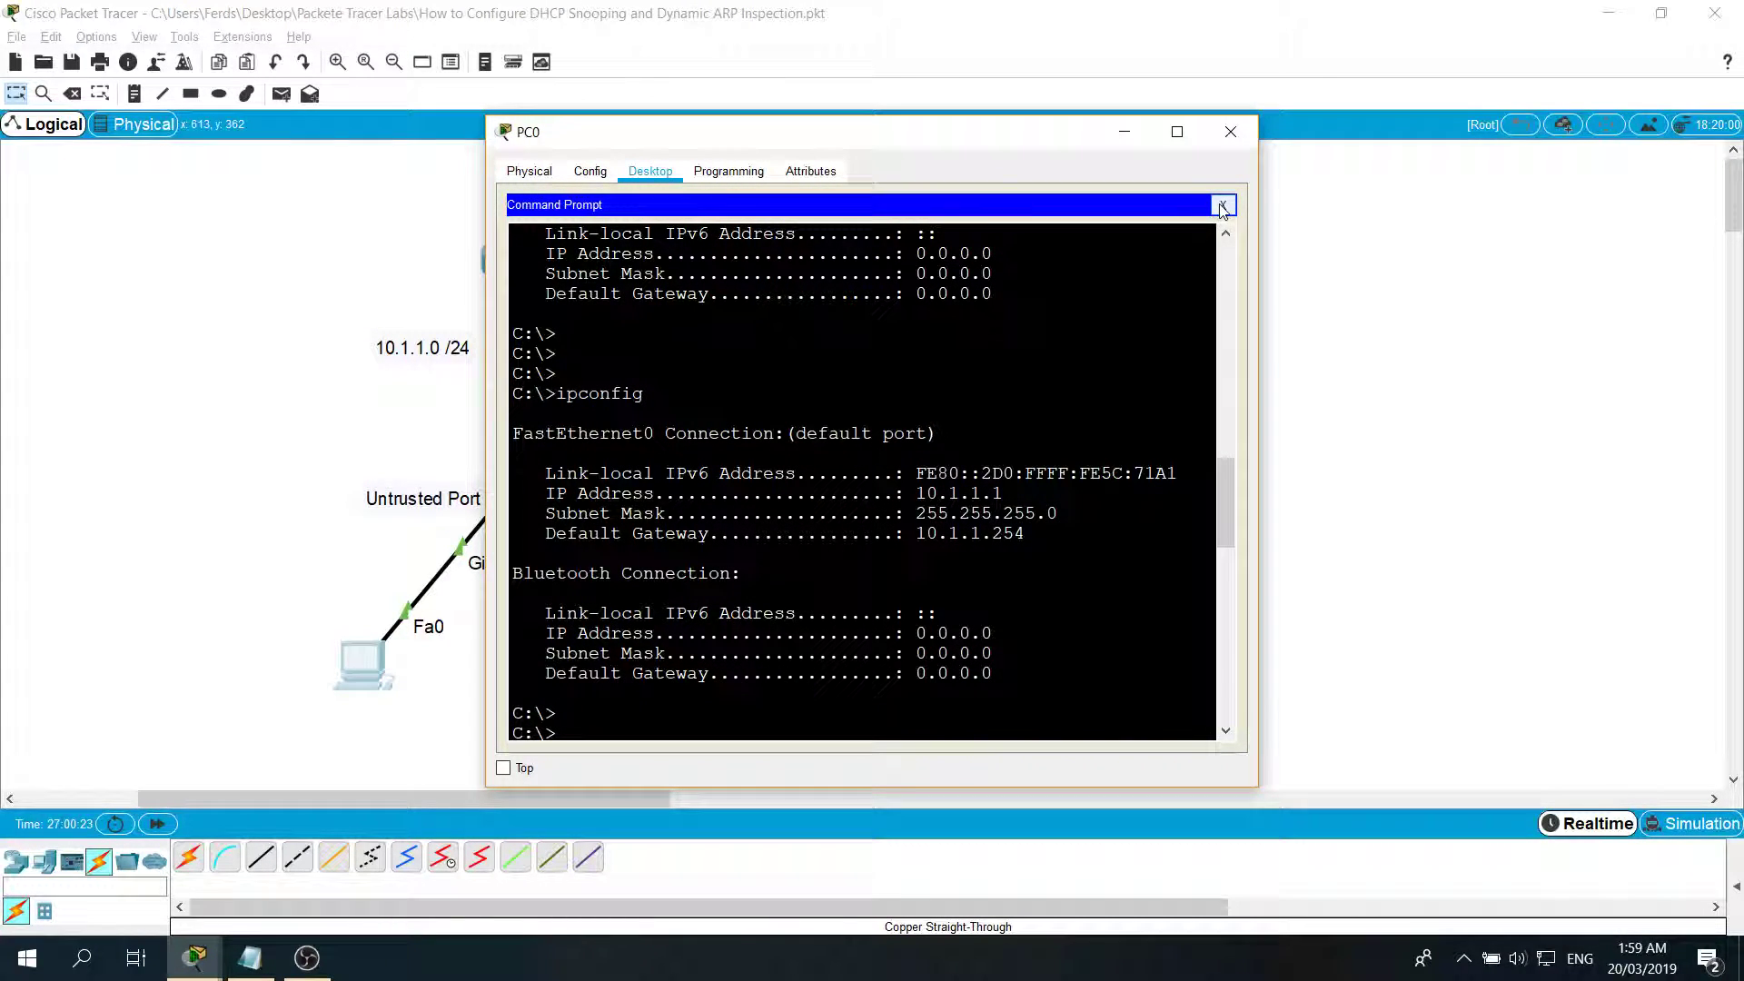
left_click_drag(863, 134, 1154, 91)
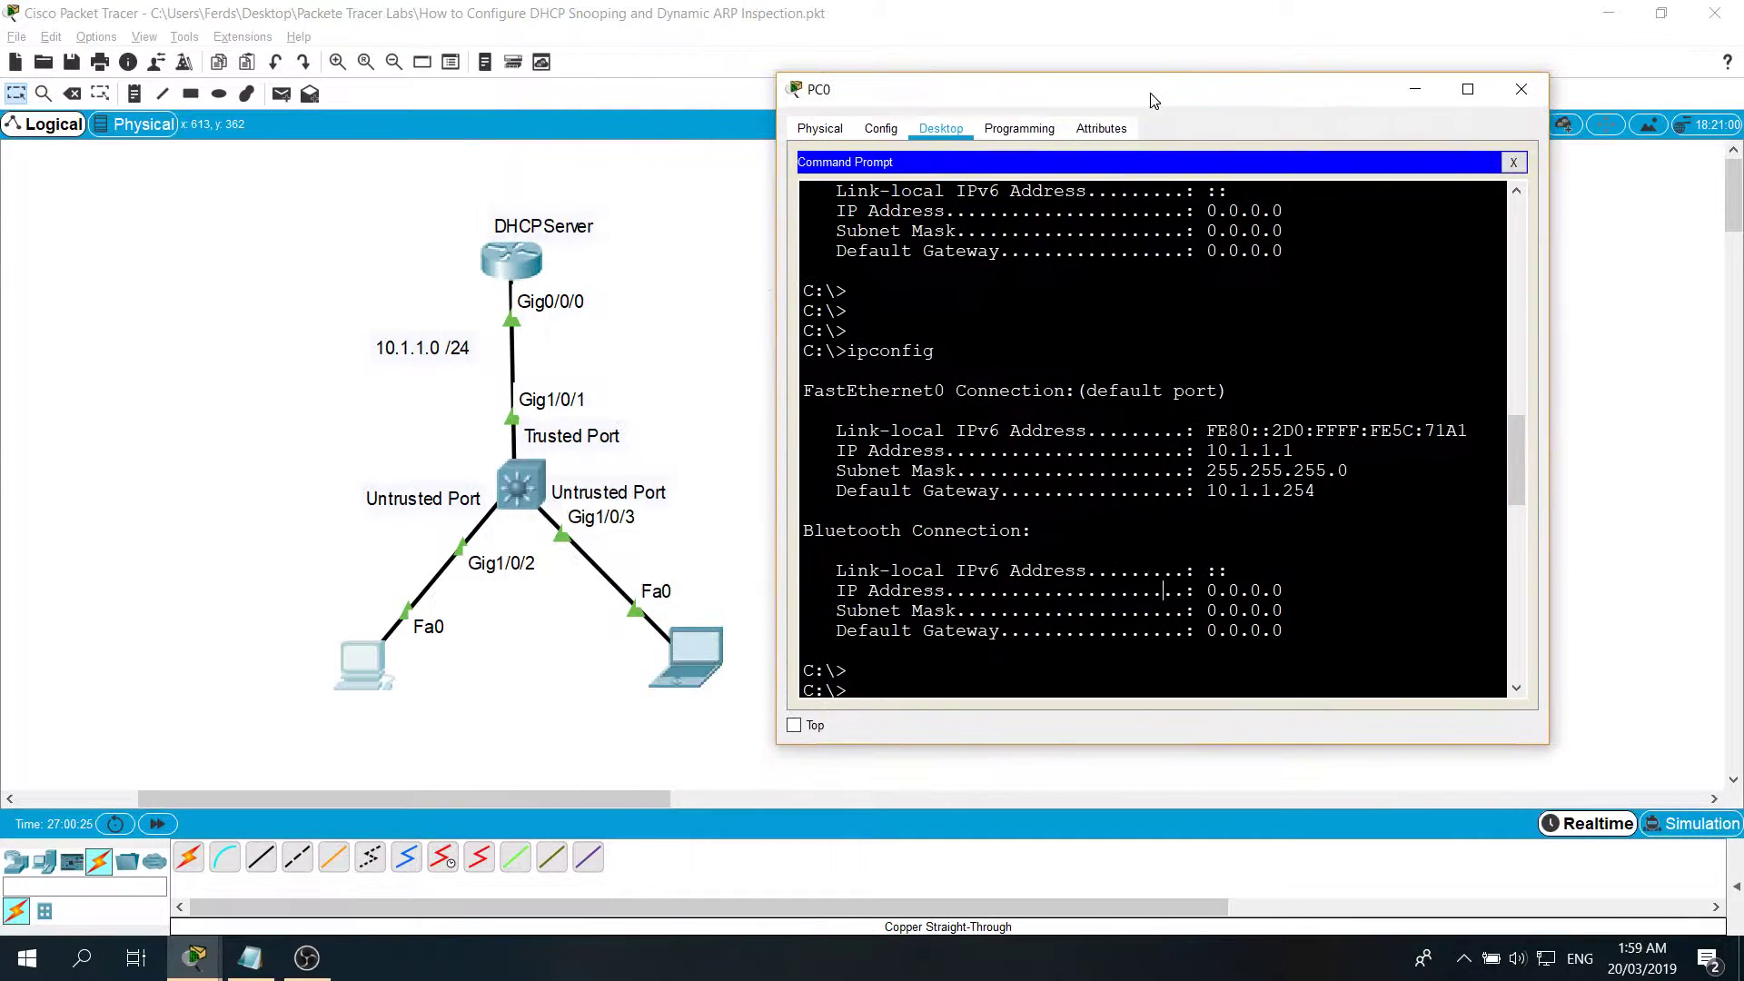
scroll(1151, 436, "down", 15)
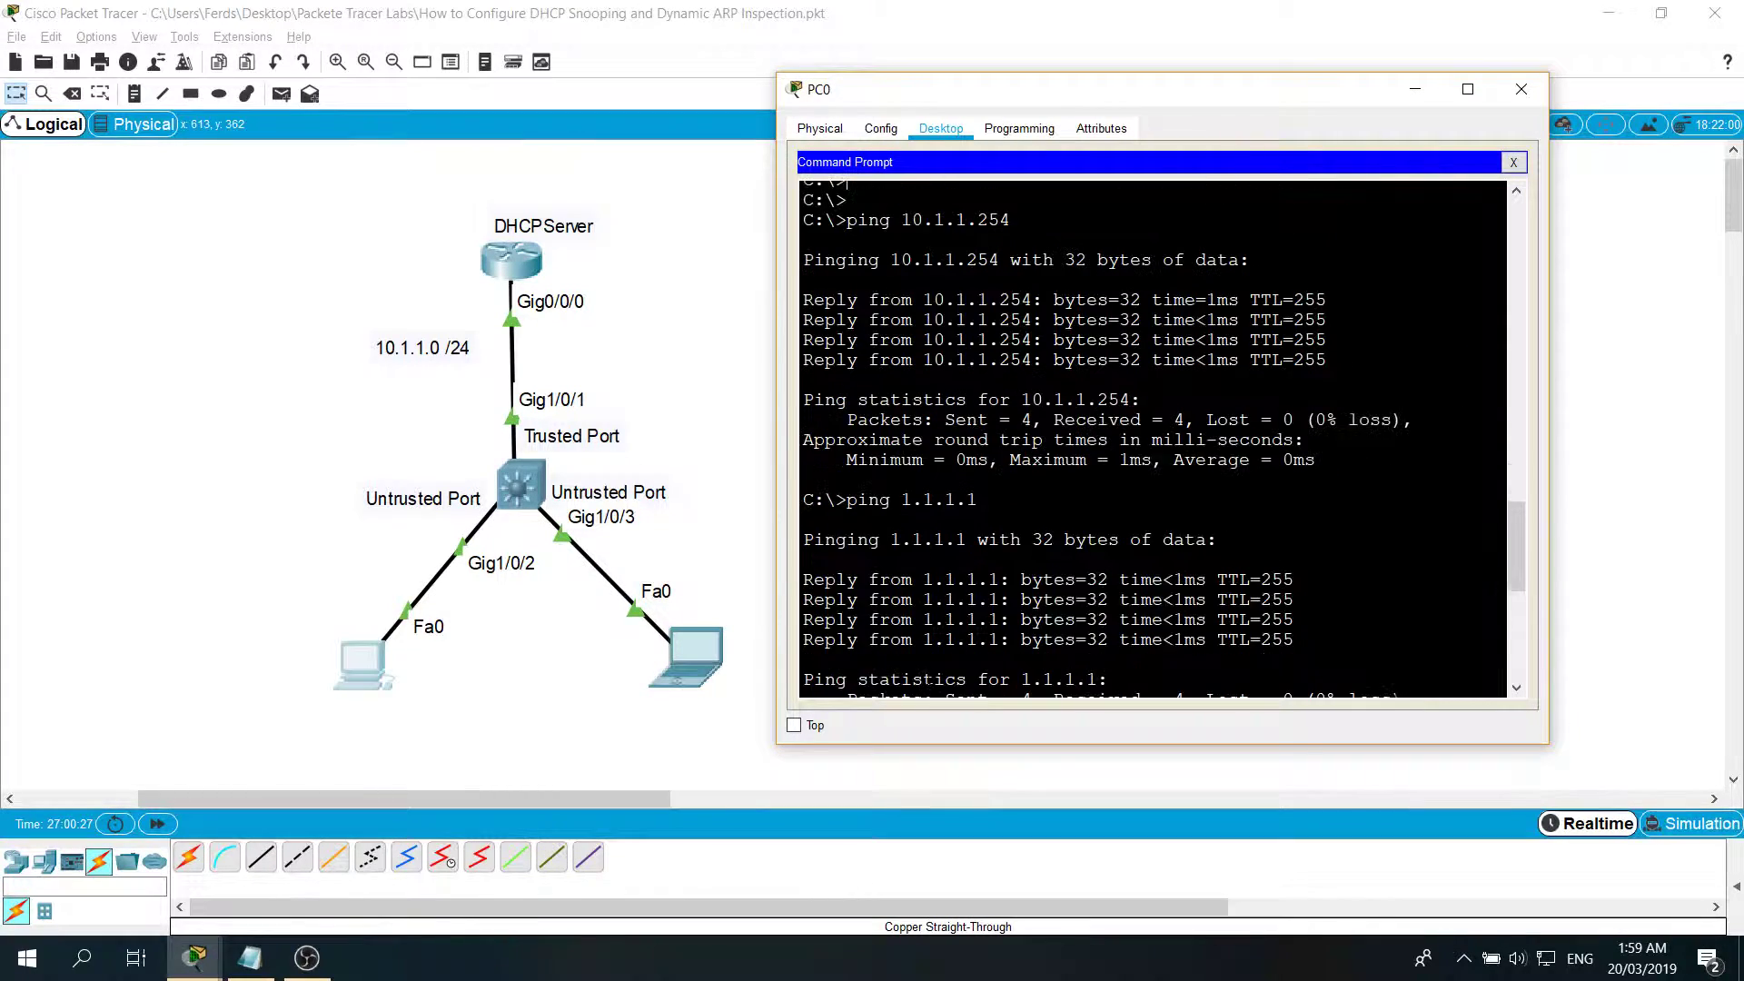
Step: Run ipconfig on PC0 and confirm address 10.1.1.1 with gateway 10.1.1.254
key("Return")
key("Return")
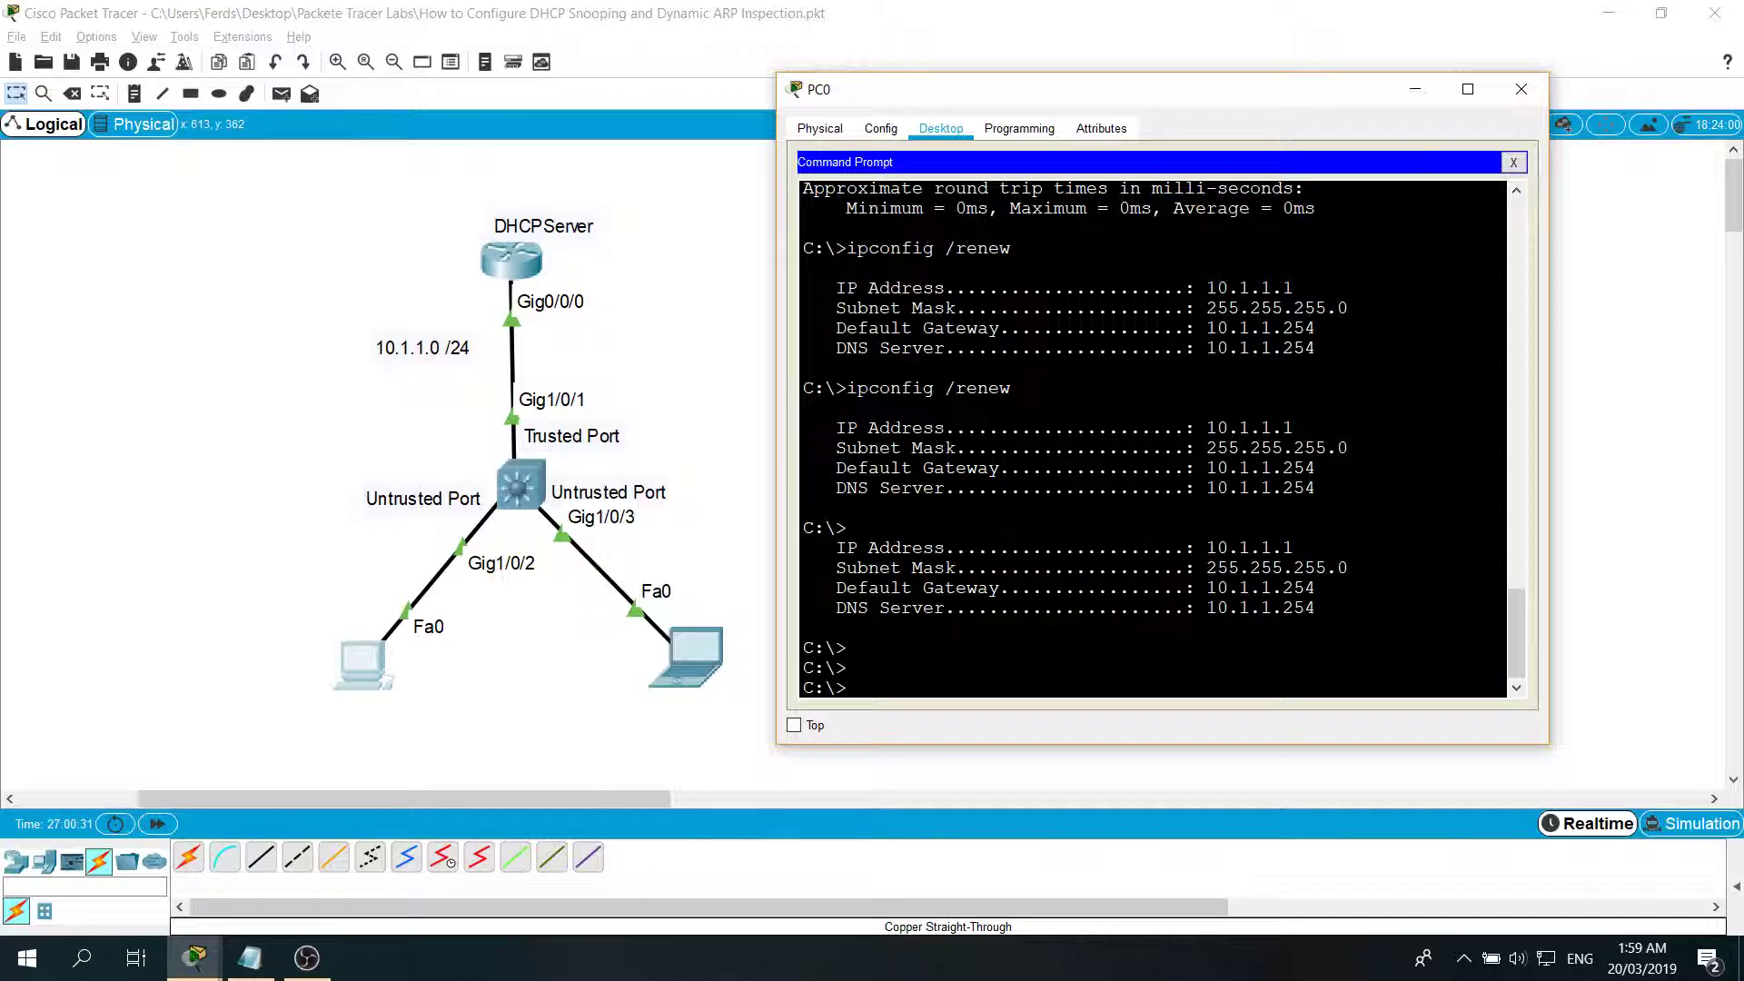
type("ipconfig")
key("Return")
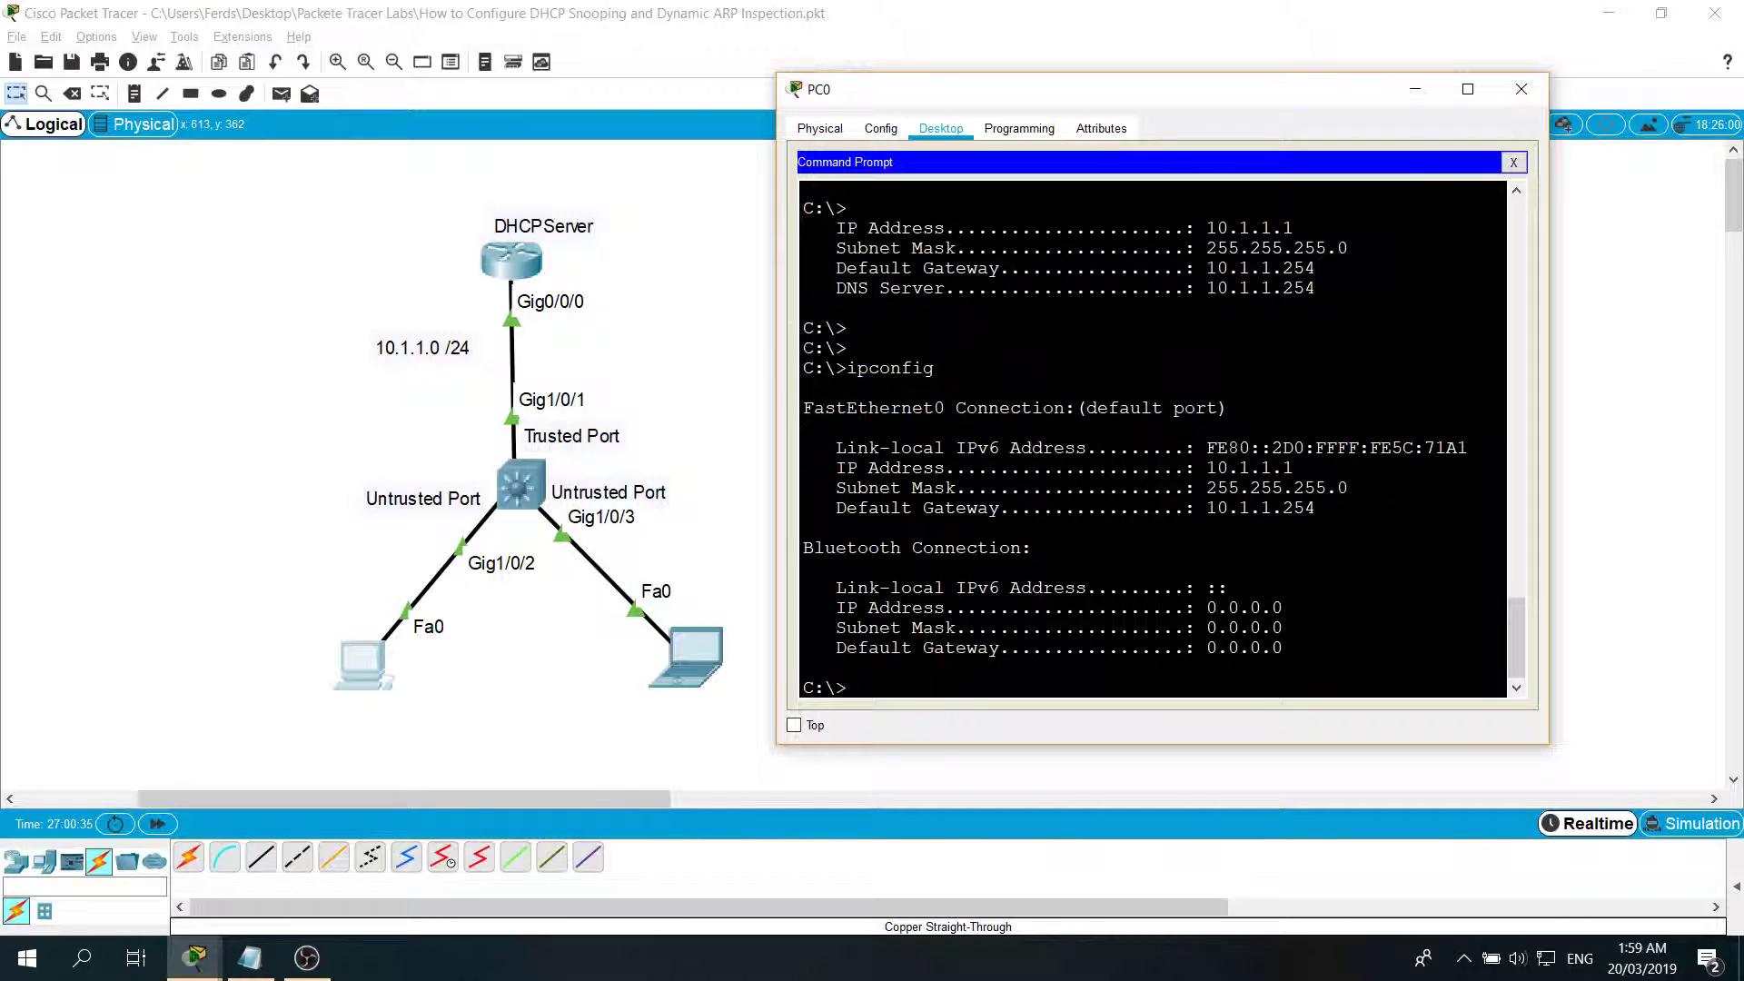
left_click(498, 315)
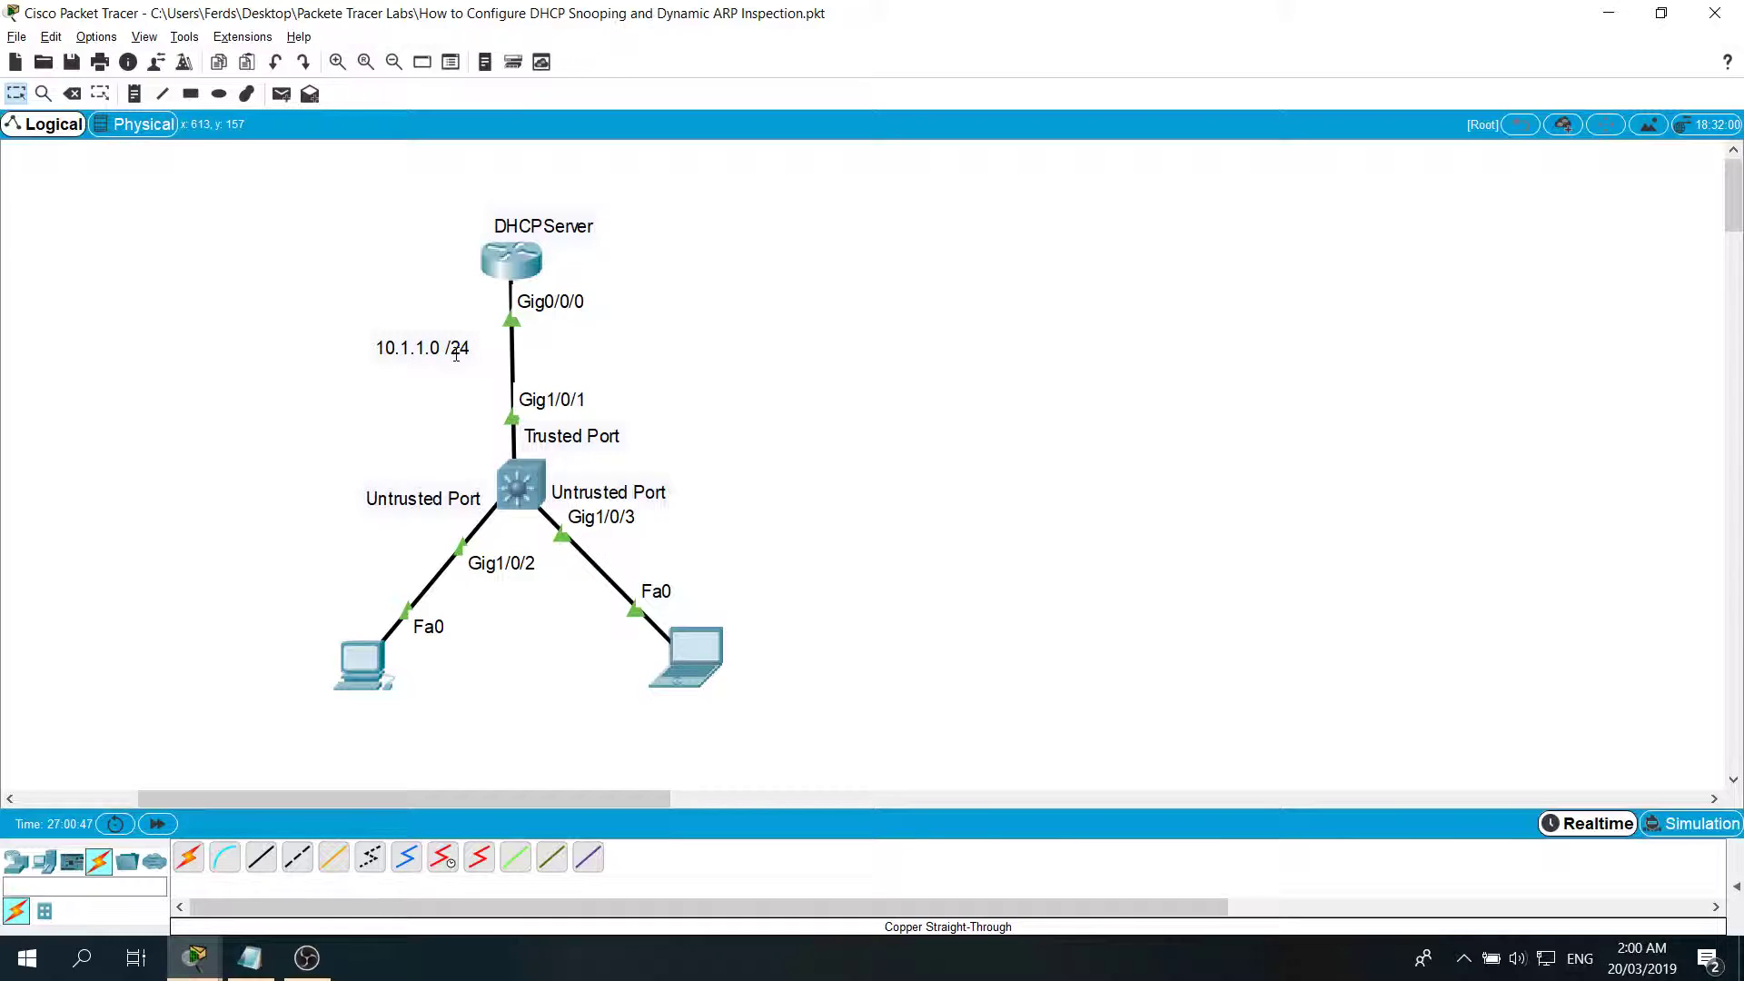
key("alt+Tab")
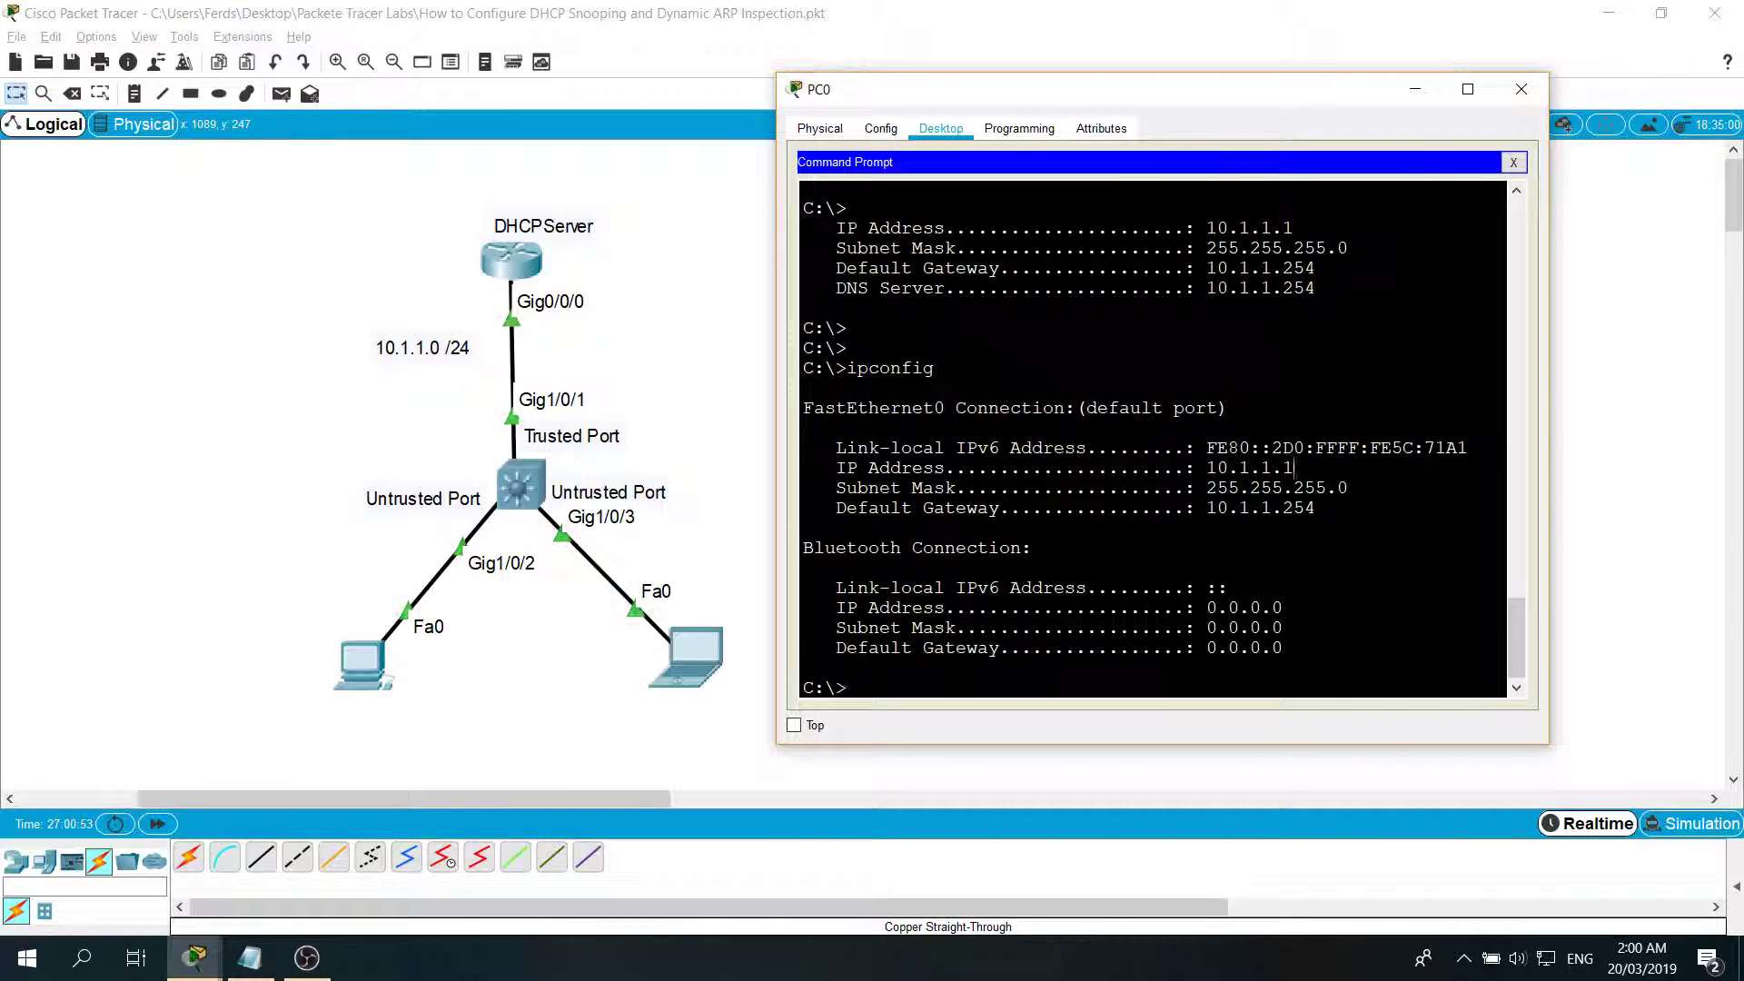
left_click_drag(1294, 469, 1179, 469)
left_click(1179, 470)
Step: Run ipconfig in Laptop0's Command Prompt and confirm its address 10.1.1.2
left_click(1521, 89)
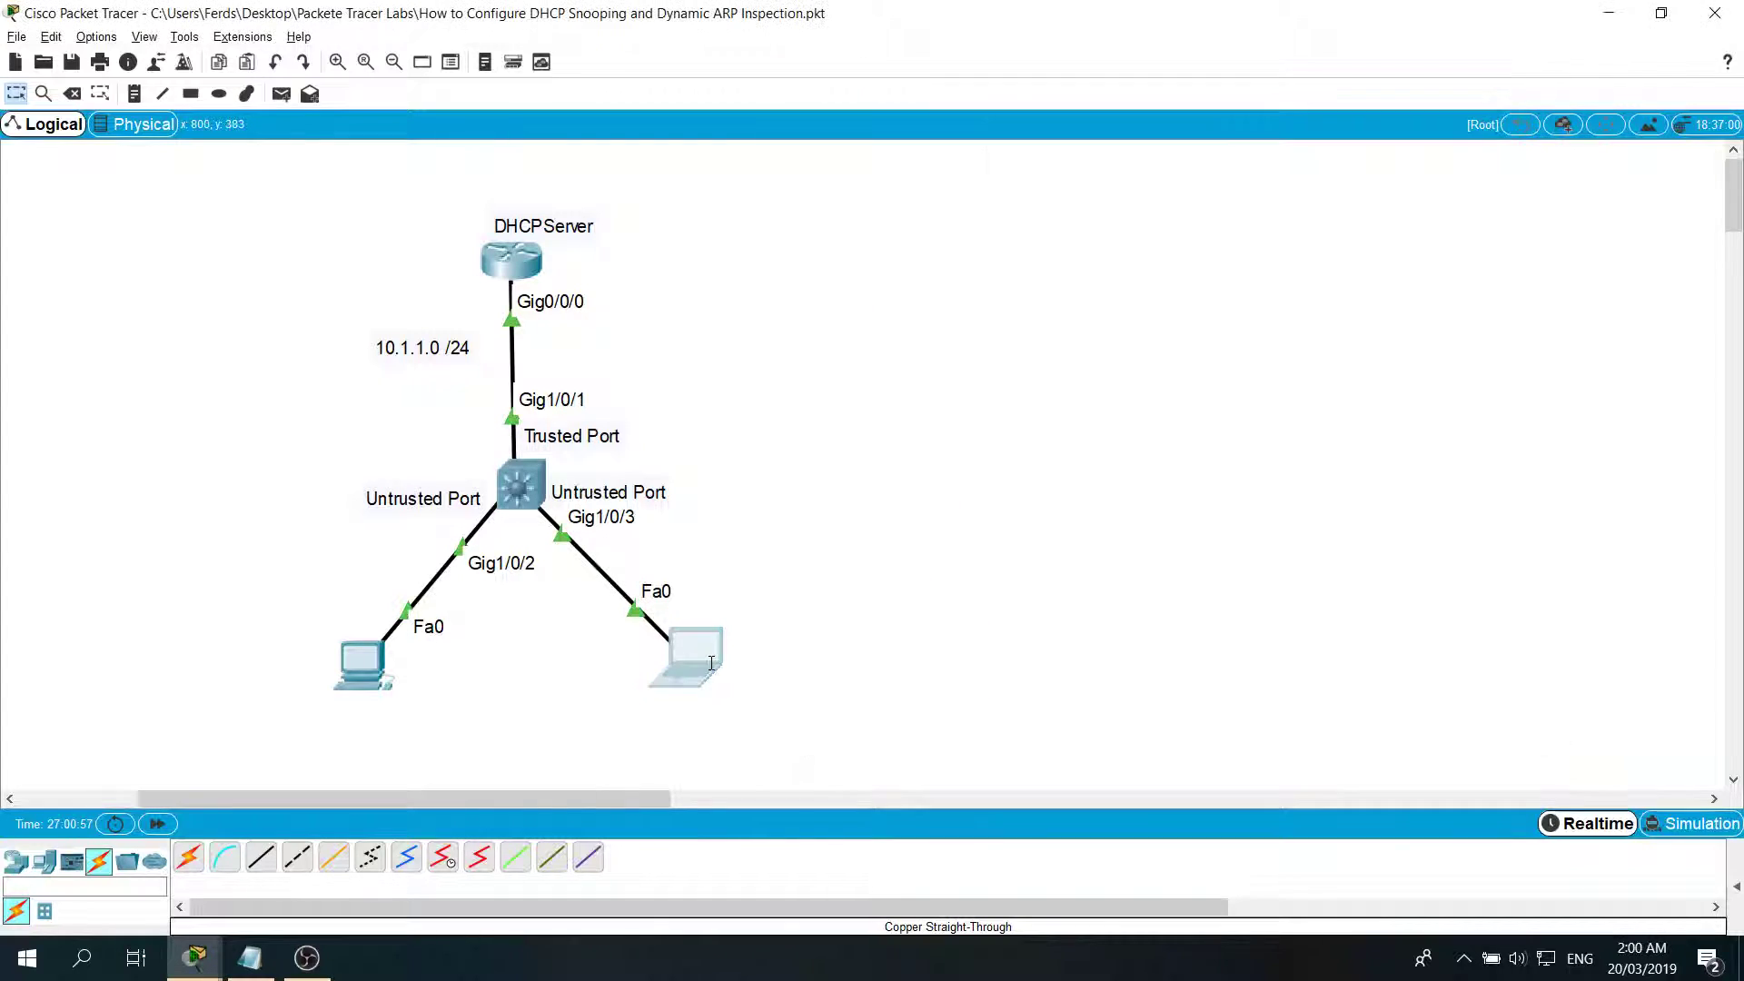
left_click(686, 656)
left_click(650, 172)
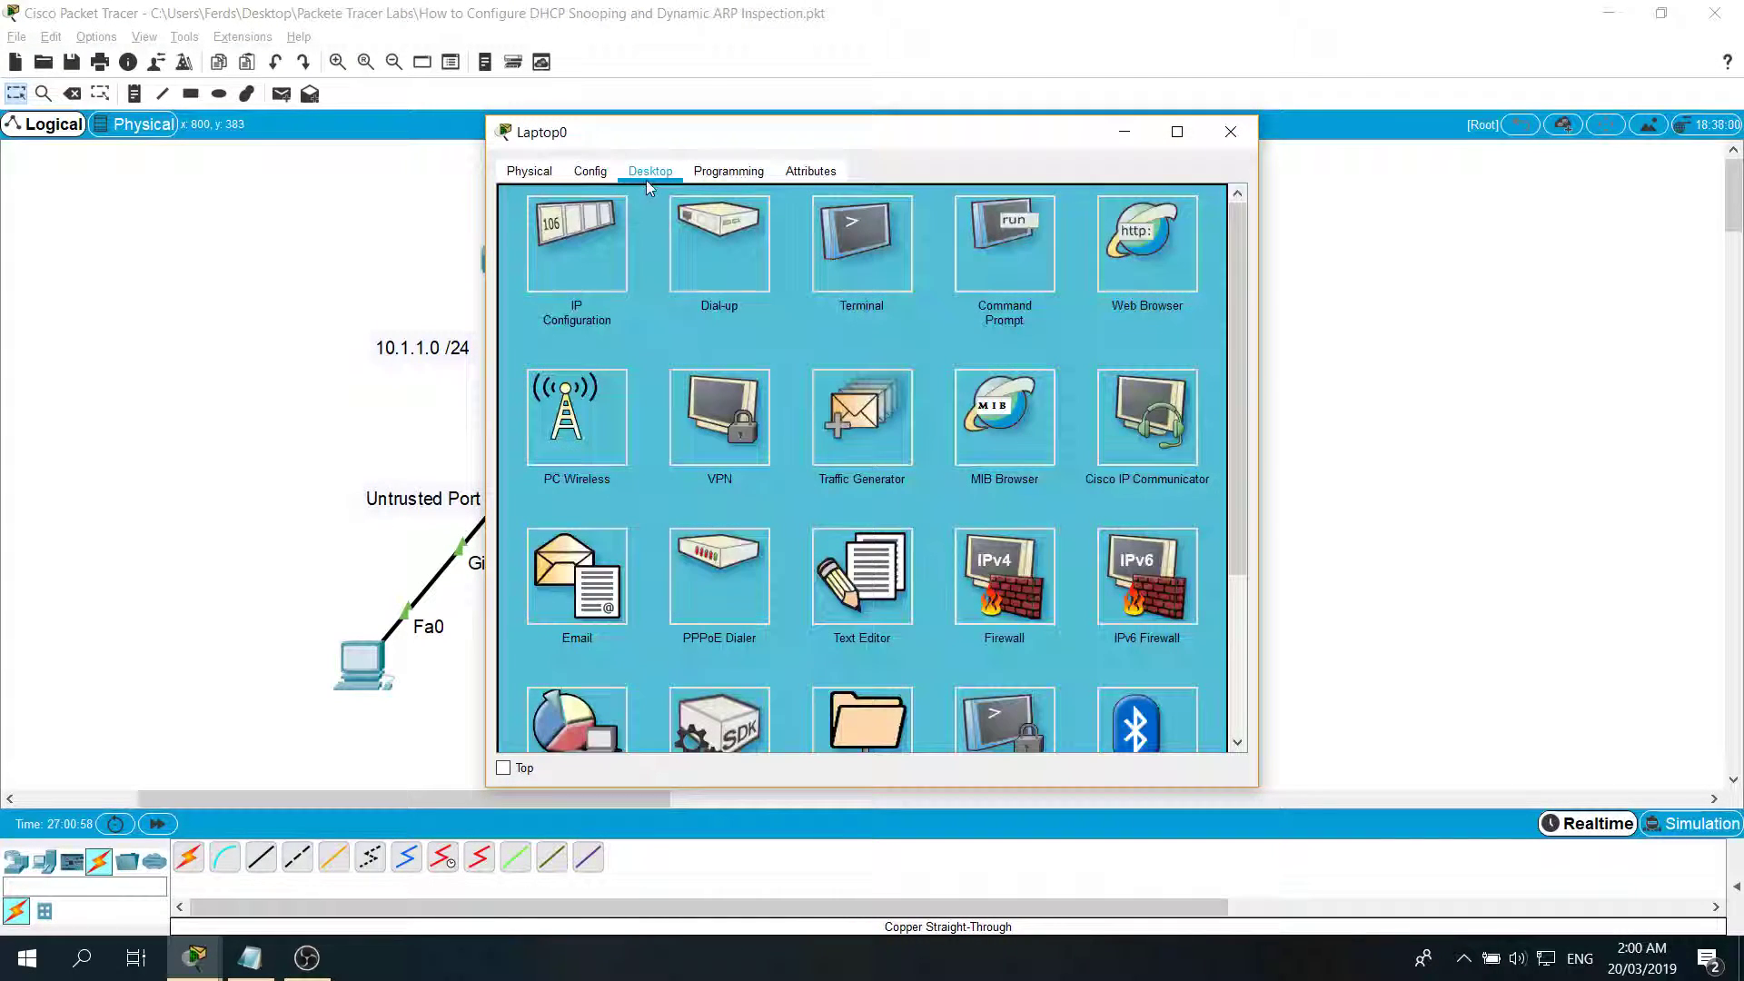
left_click(1003, 272)
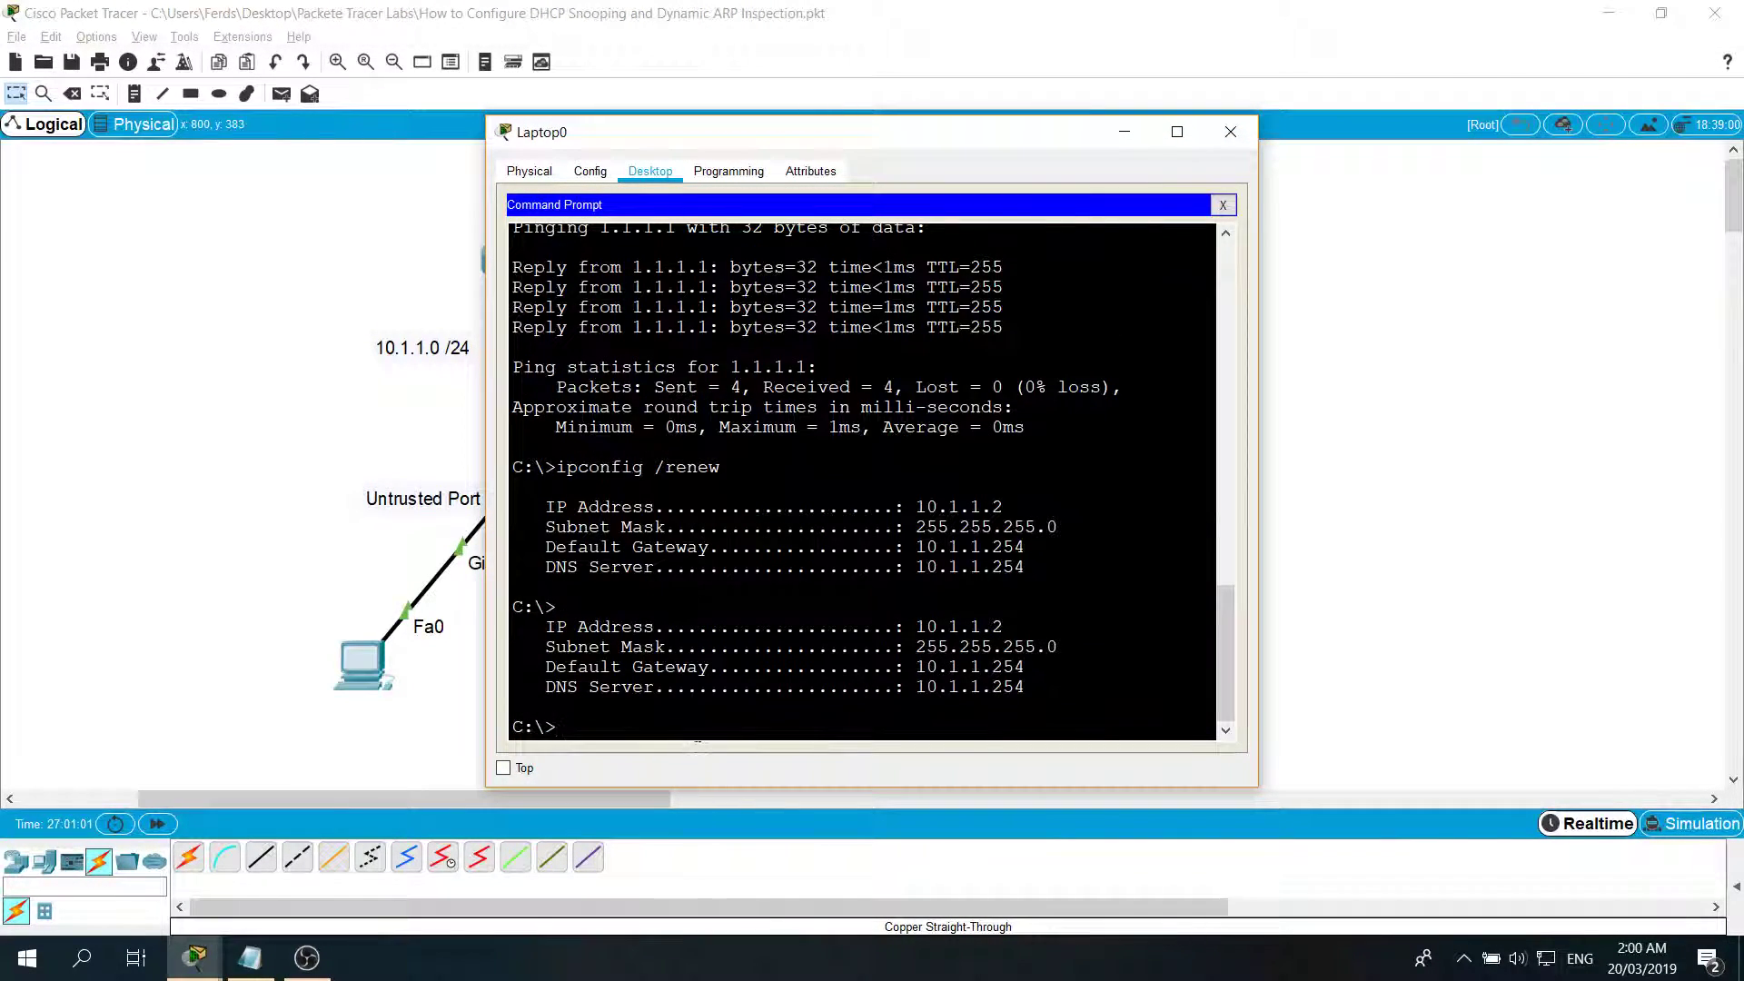
key("Return")
key("Return")
key("Return")
key("Return")
key("Return")
key("Return")
key("Return")
key("Return")
key("Return")
key("Return")
key("Return")
key("Return")
key("Return")
key("Return")
key("Return")
key("Return")
key("Return")
key("Return")
key("Return")
key("Return")
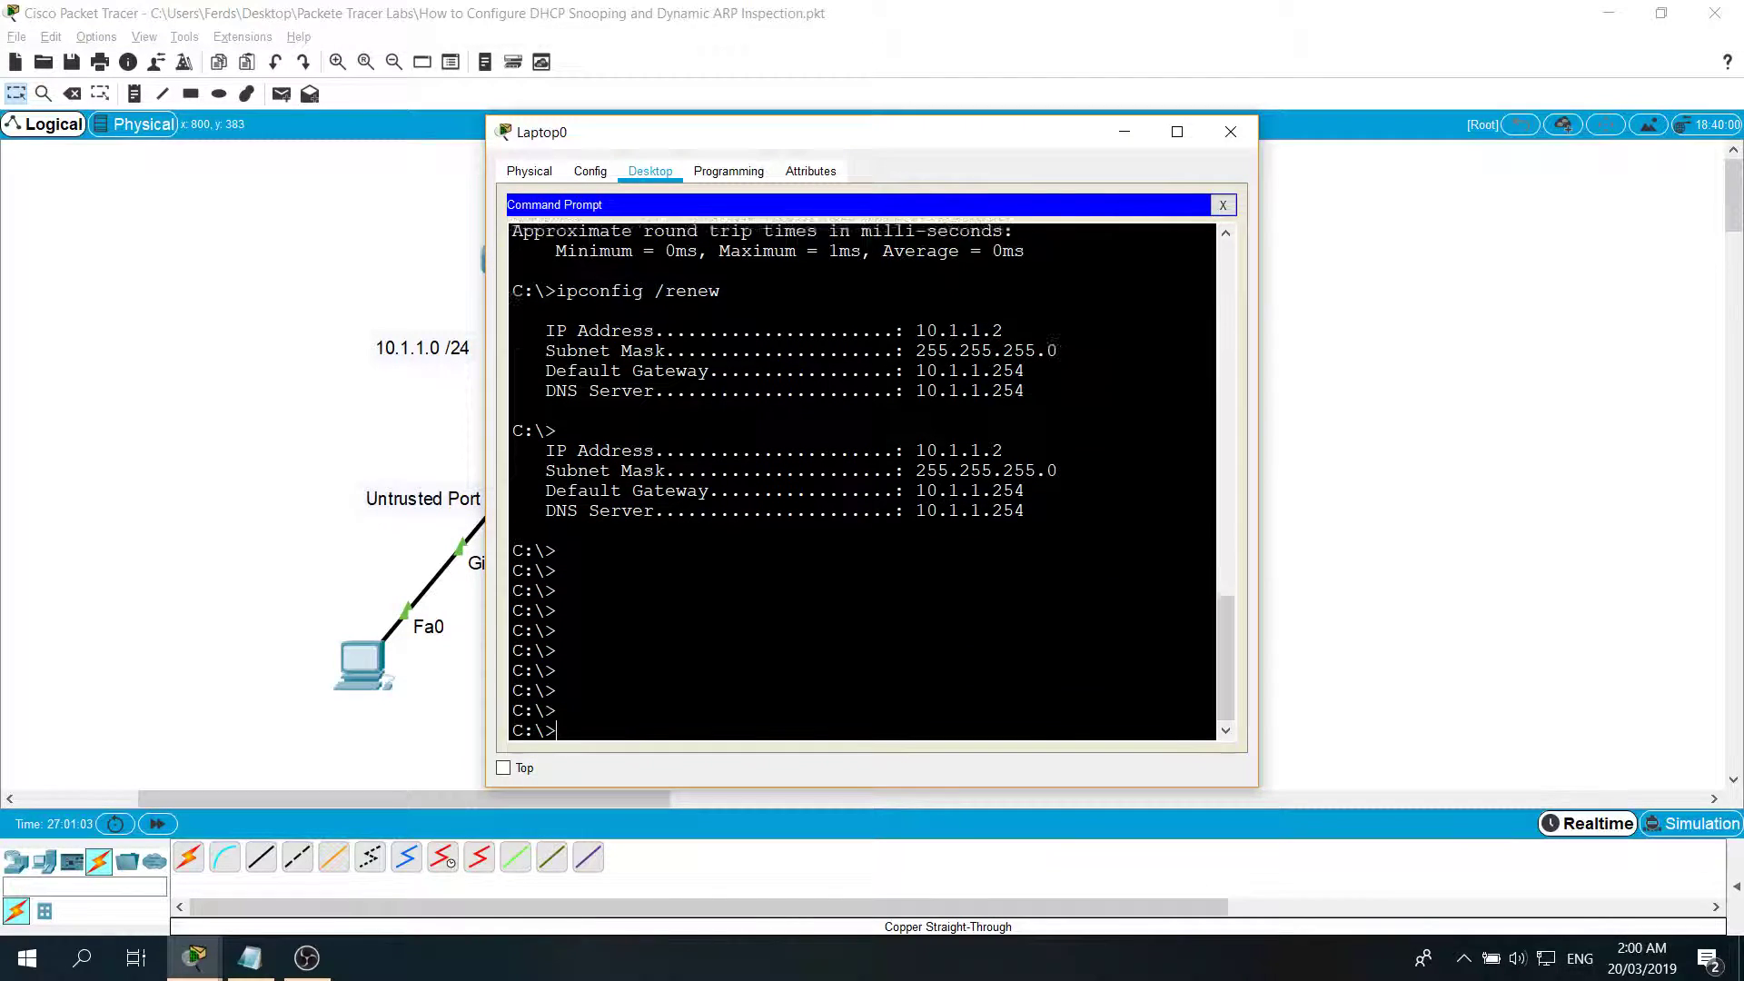
type("ipconfig")
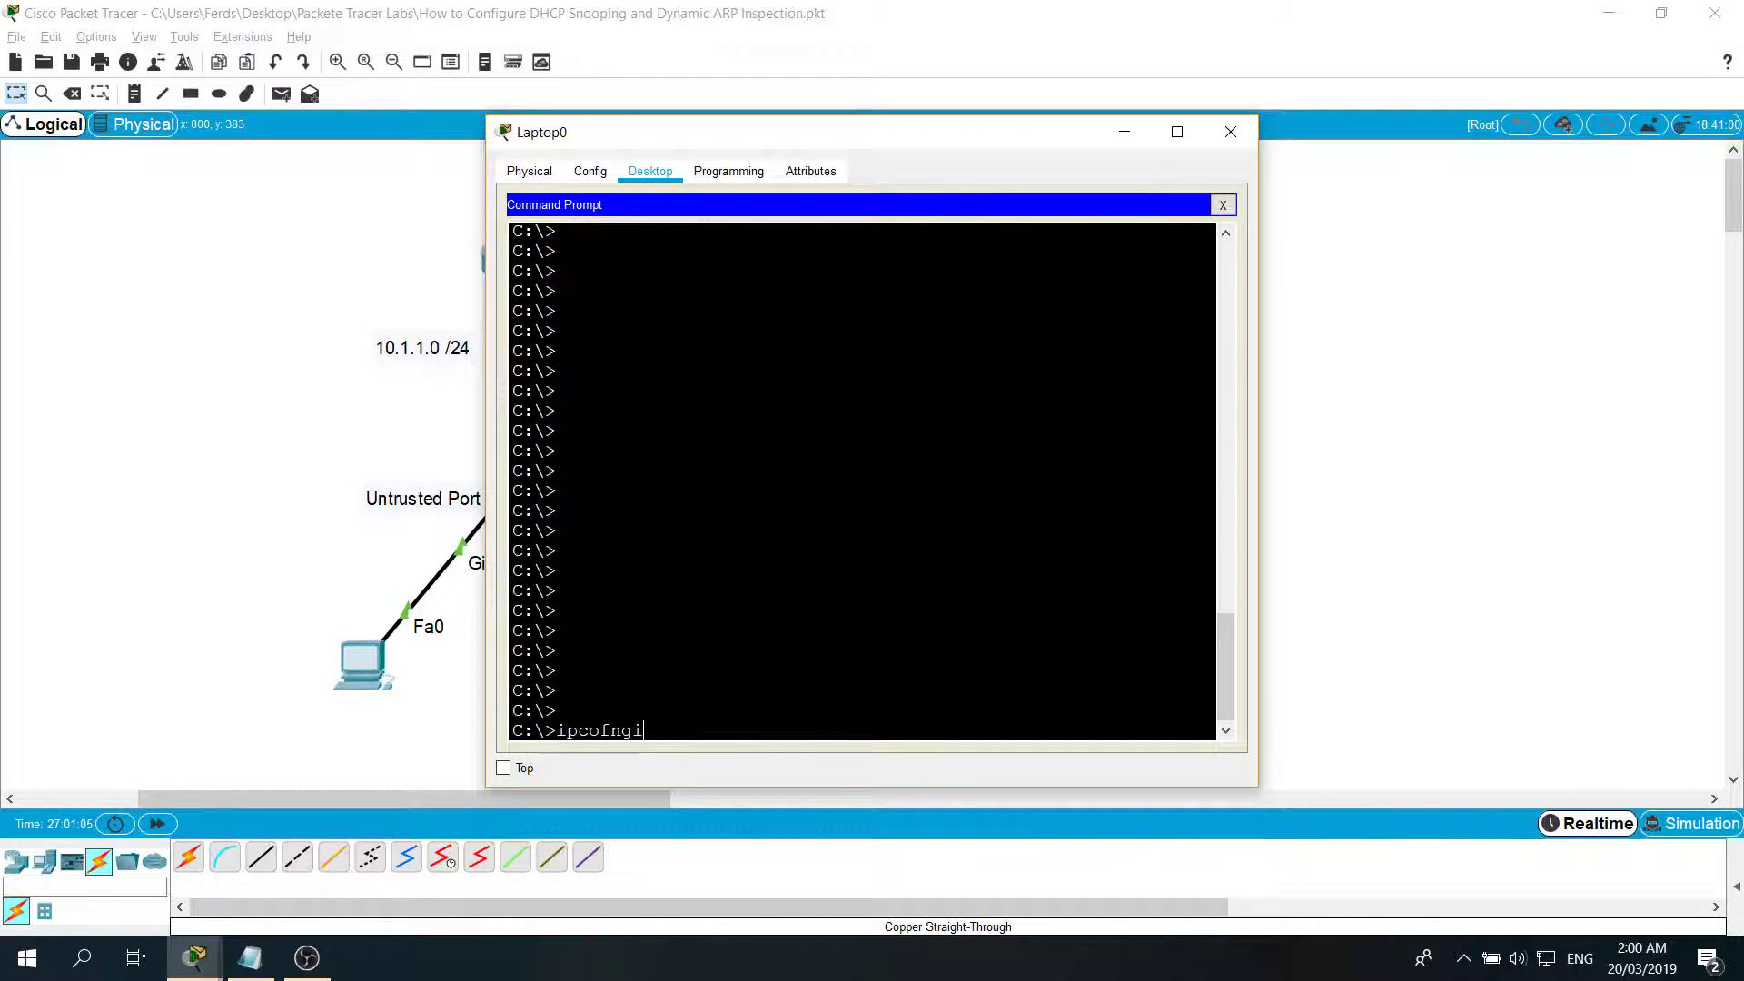
key("BackSpace")
key("BackSpace")
key("BackSpace")
key("BackSpace")
type("nfig")
key("Return")
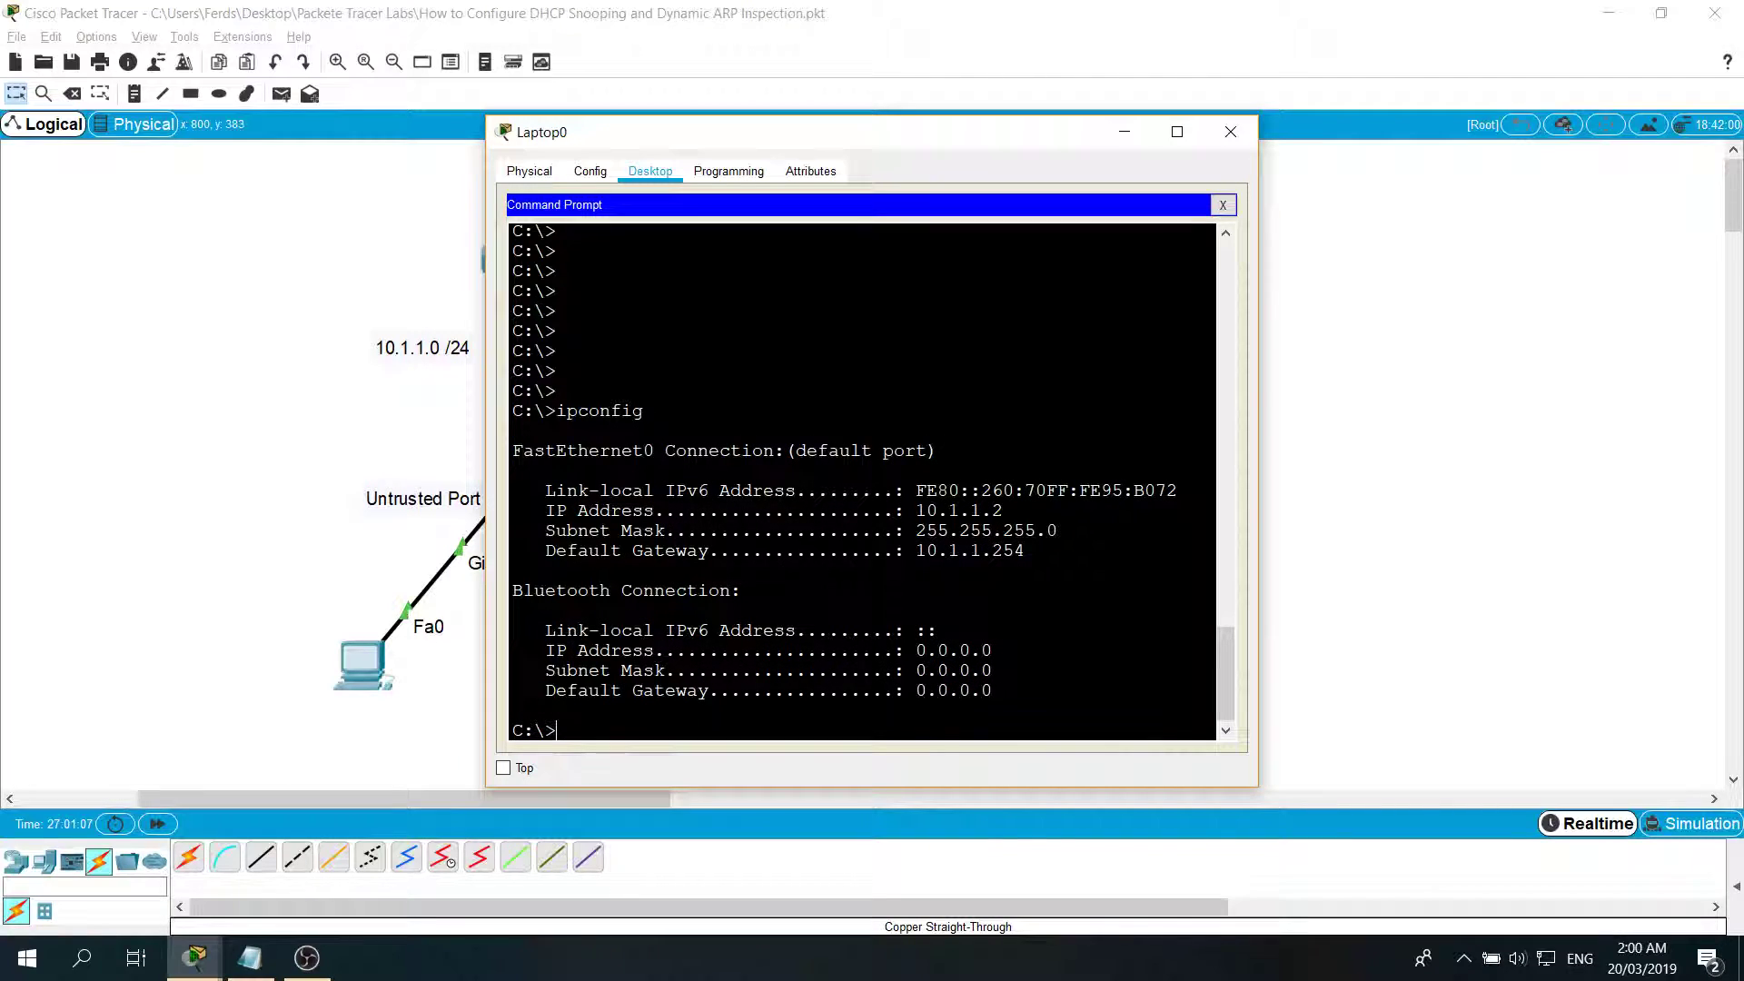
left_click_drag(1003, 511, 917, 513)
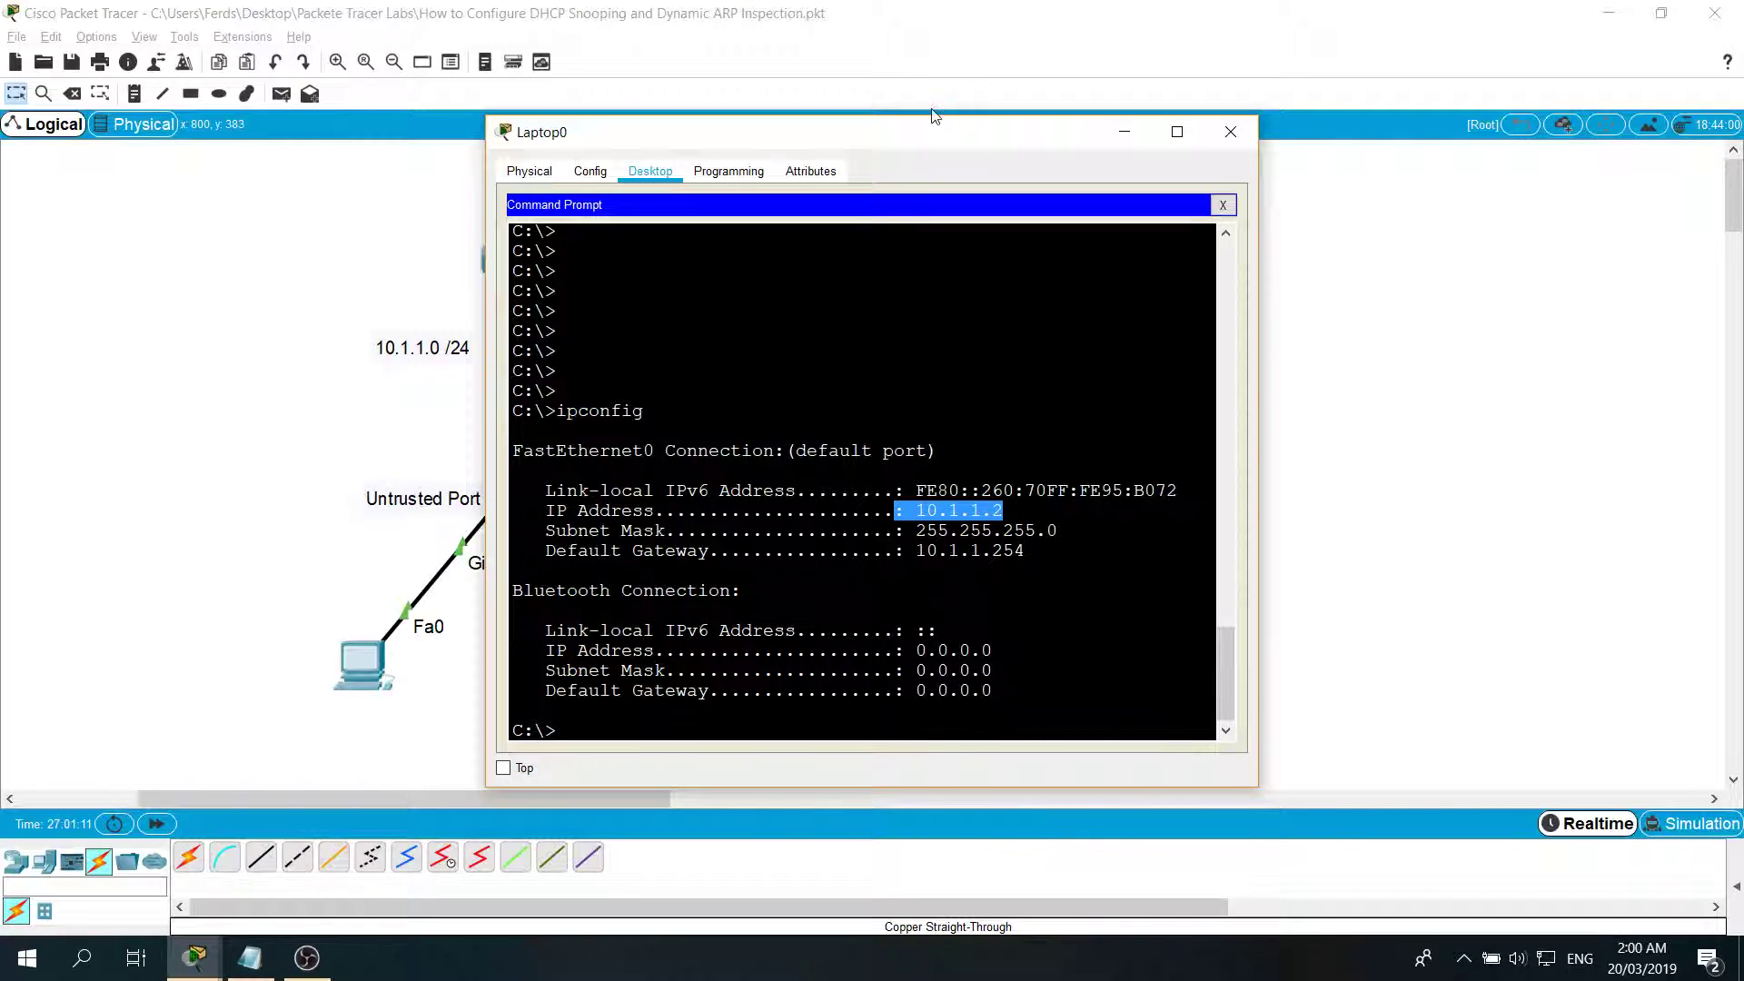
Step: Arrange the PC0 and Laptop0 command prompts side by side
left_click_drag(919, 123, 919, 141)
left_click_drag(1064, 159, 1488, 129)
mouse_move(204, 972)
left_click(305, 863)
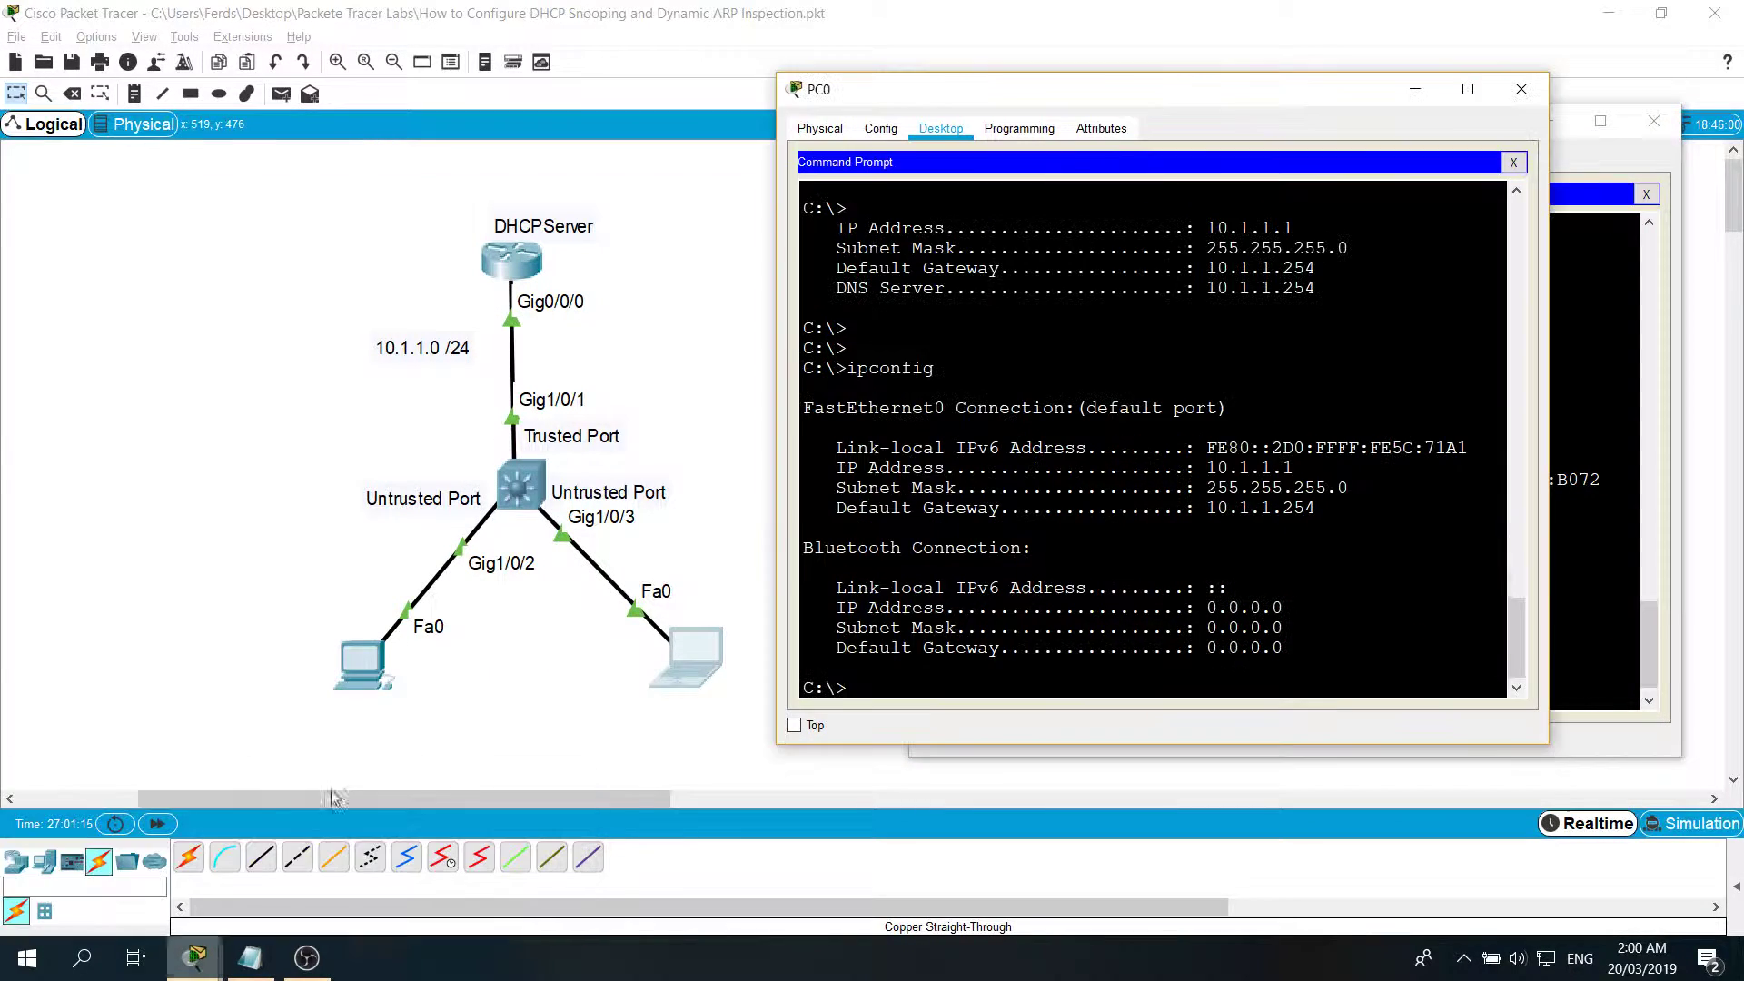
left_click_drag(1331, 132, 619, 119)
left_click(1181, 121)
left_click_drag(1181, 121, 1309, 104)
left_click_drag(1072, 461, 1279, 461)
left_click(286, 684)
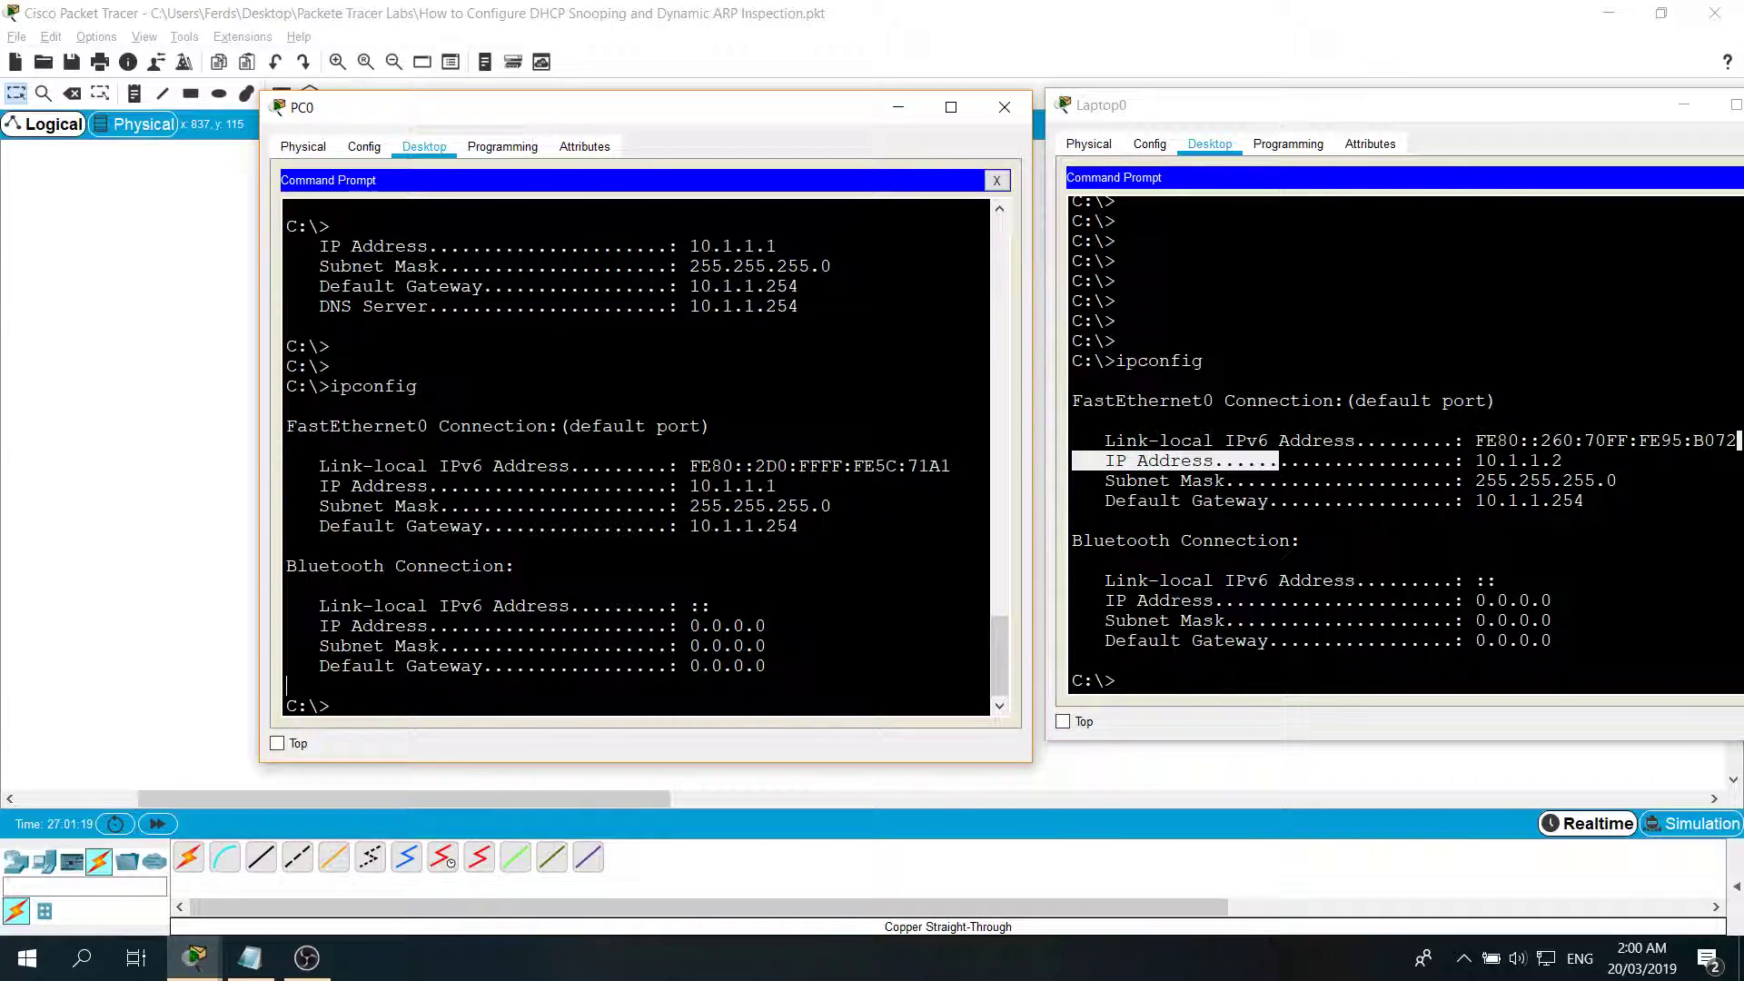
left_click(1073, 661)
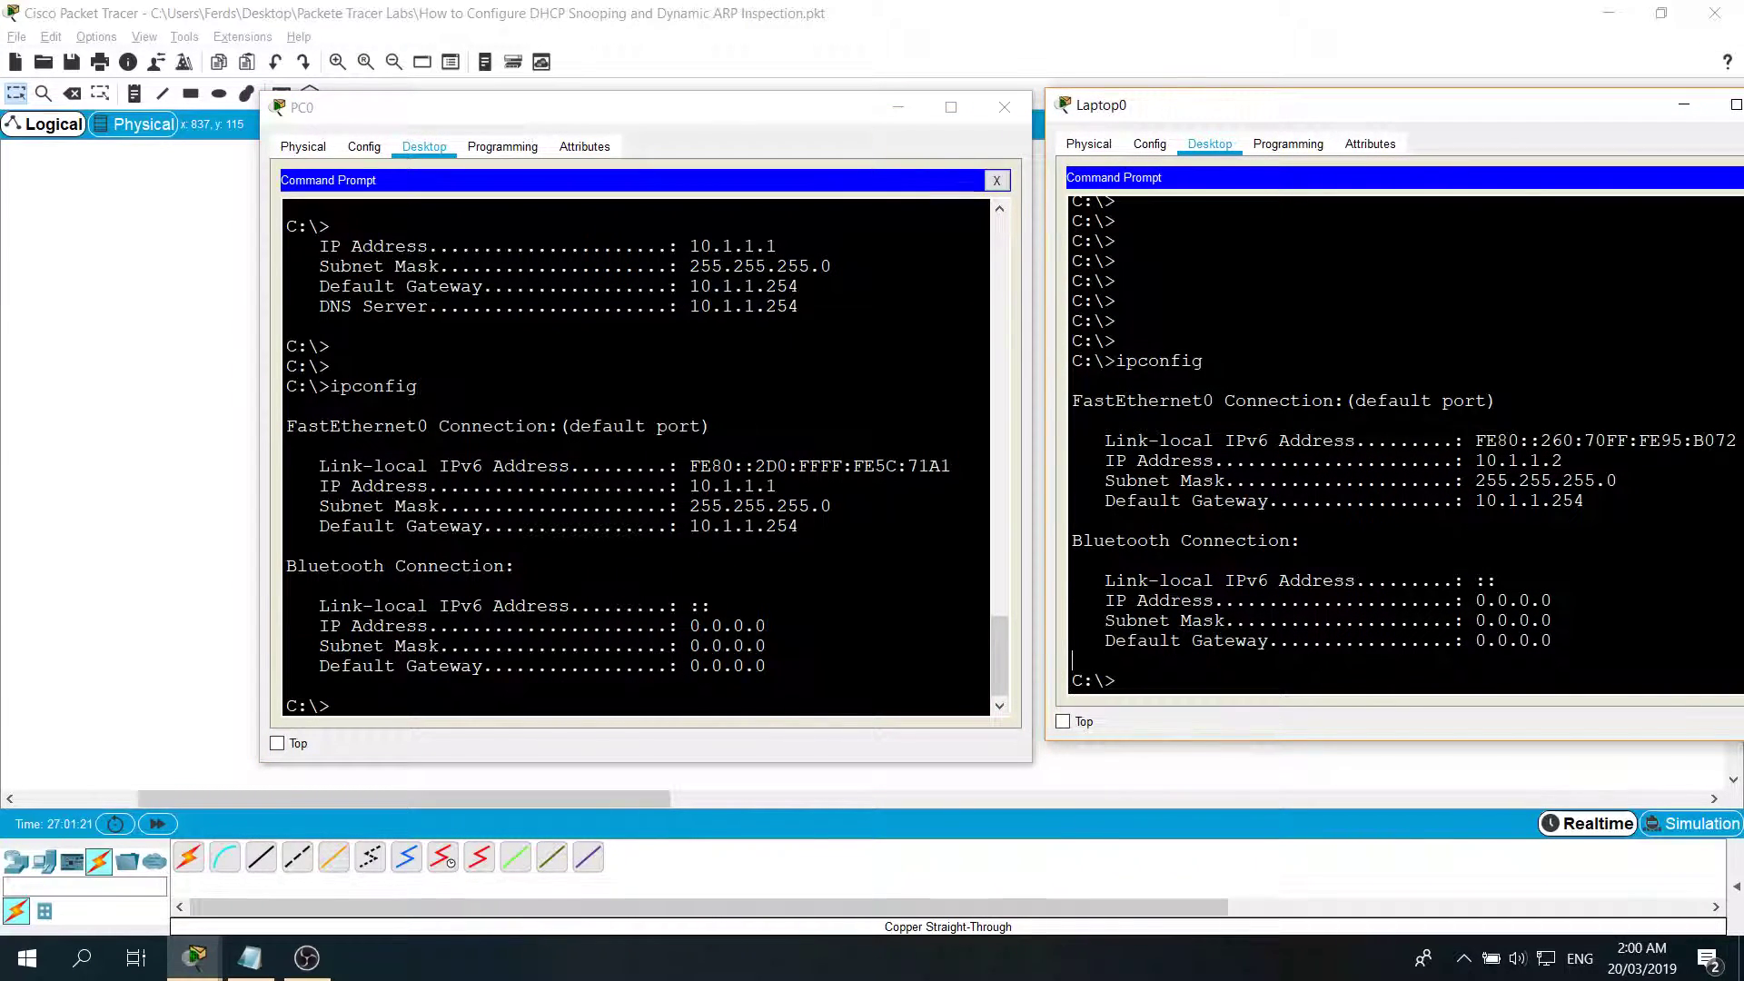
Step: Ping PC0 at 10.1.1.1 from Laptop0 and Laptop0 at 10.1.1.2 from PC0
key("Return")
key("Return")
type("ping ")
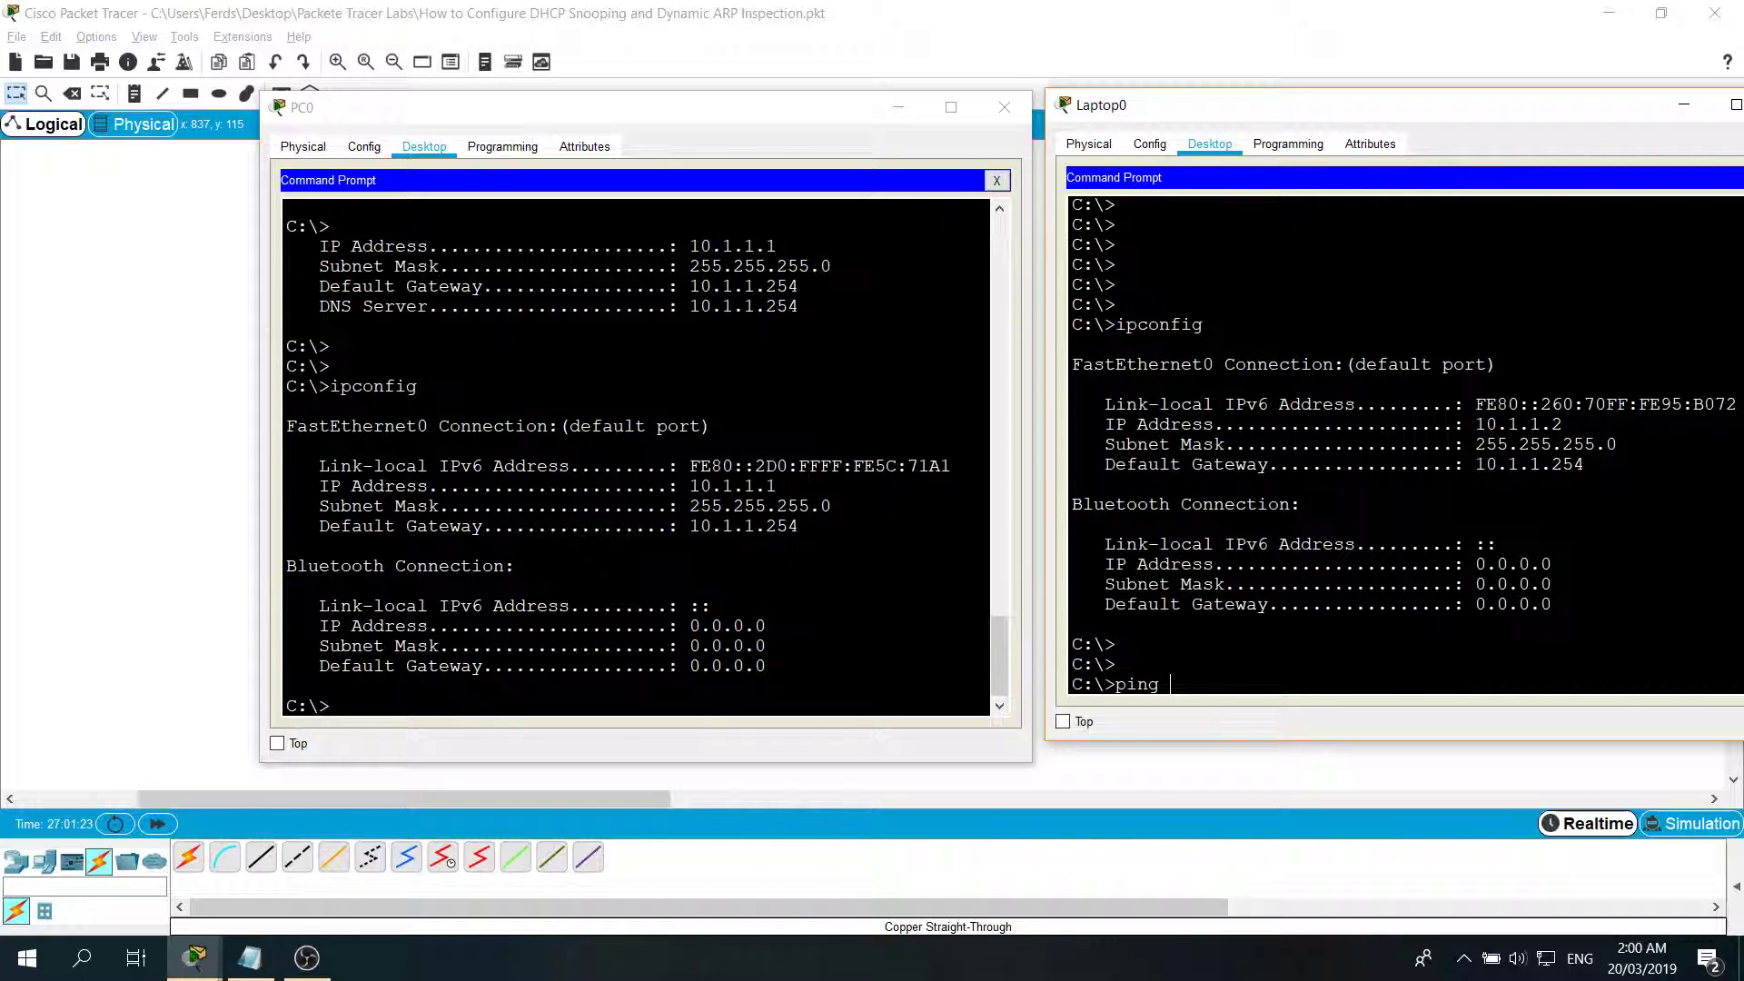
type("10.1.1.1")
key("Return")
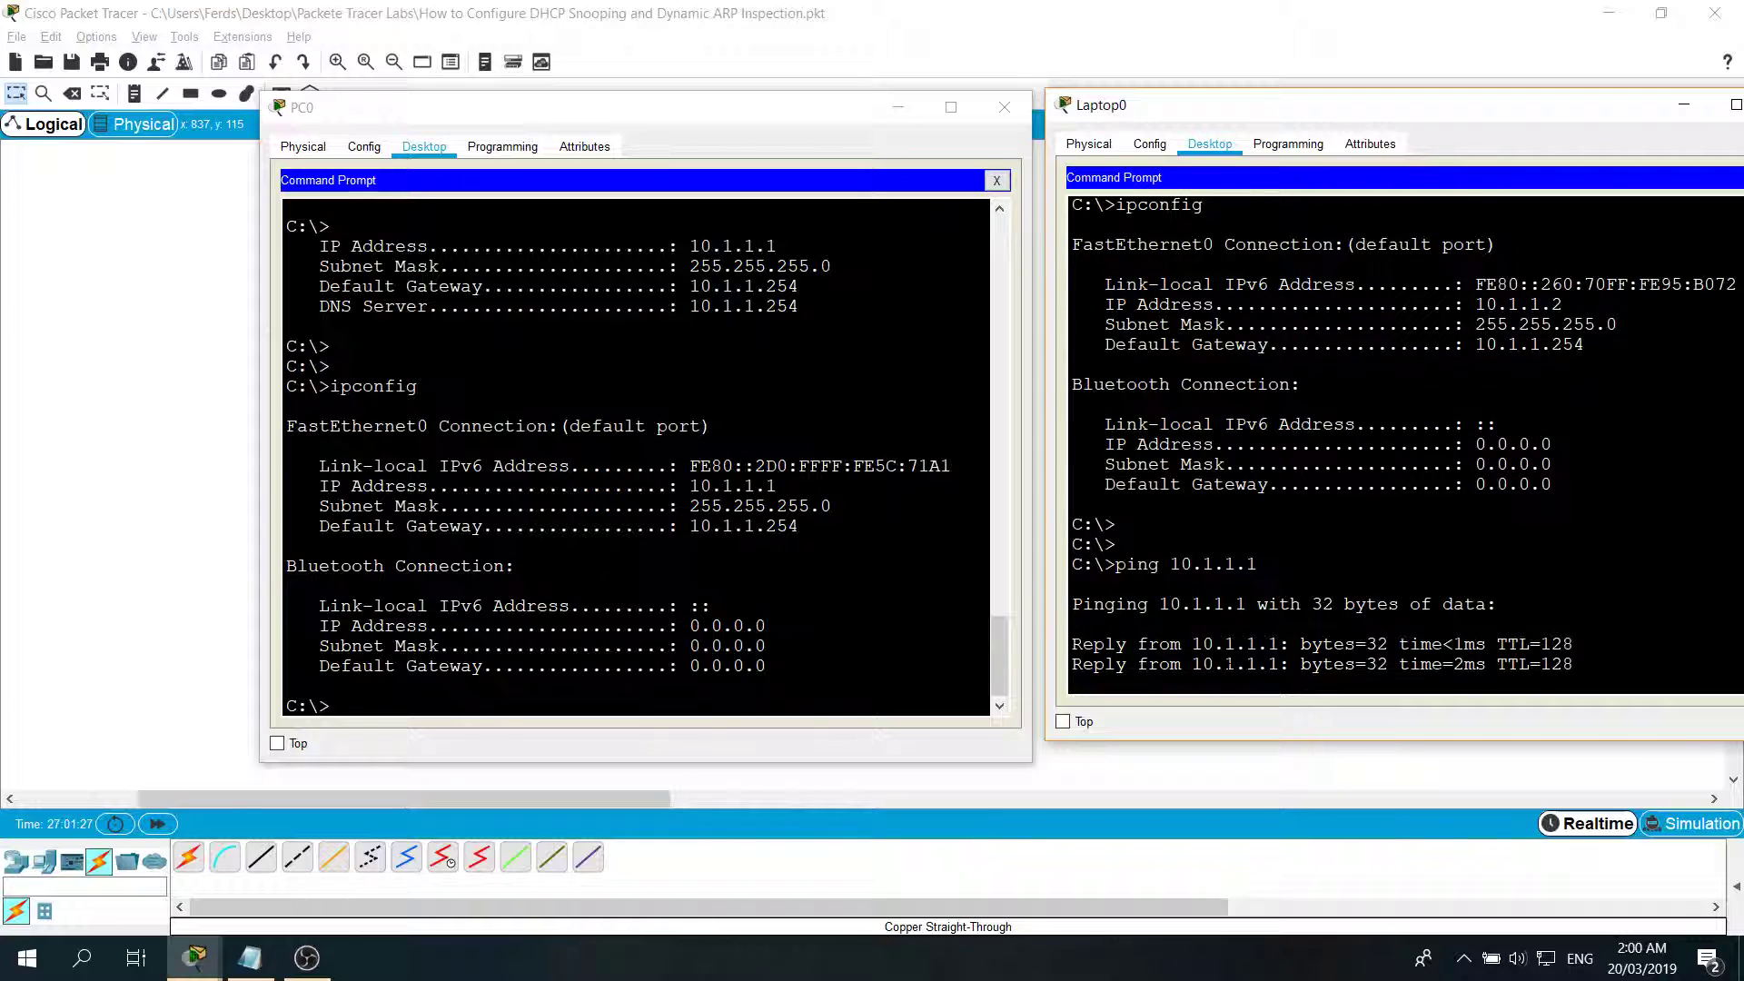
left_click(332, 706)
type("oin")
key("BackSpace")
key("BackSpace")
key("BackSpace")
type("ping ")
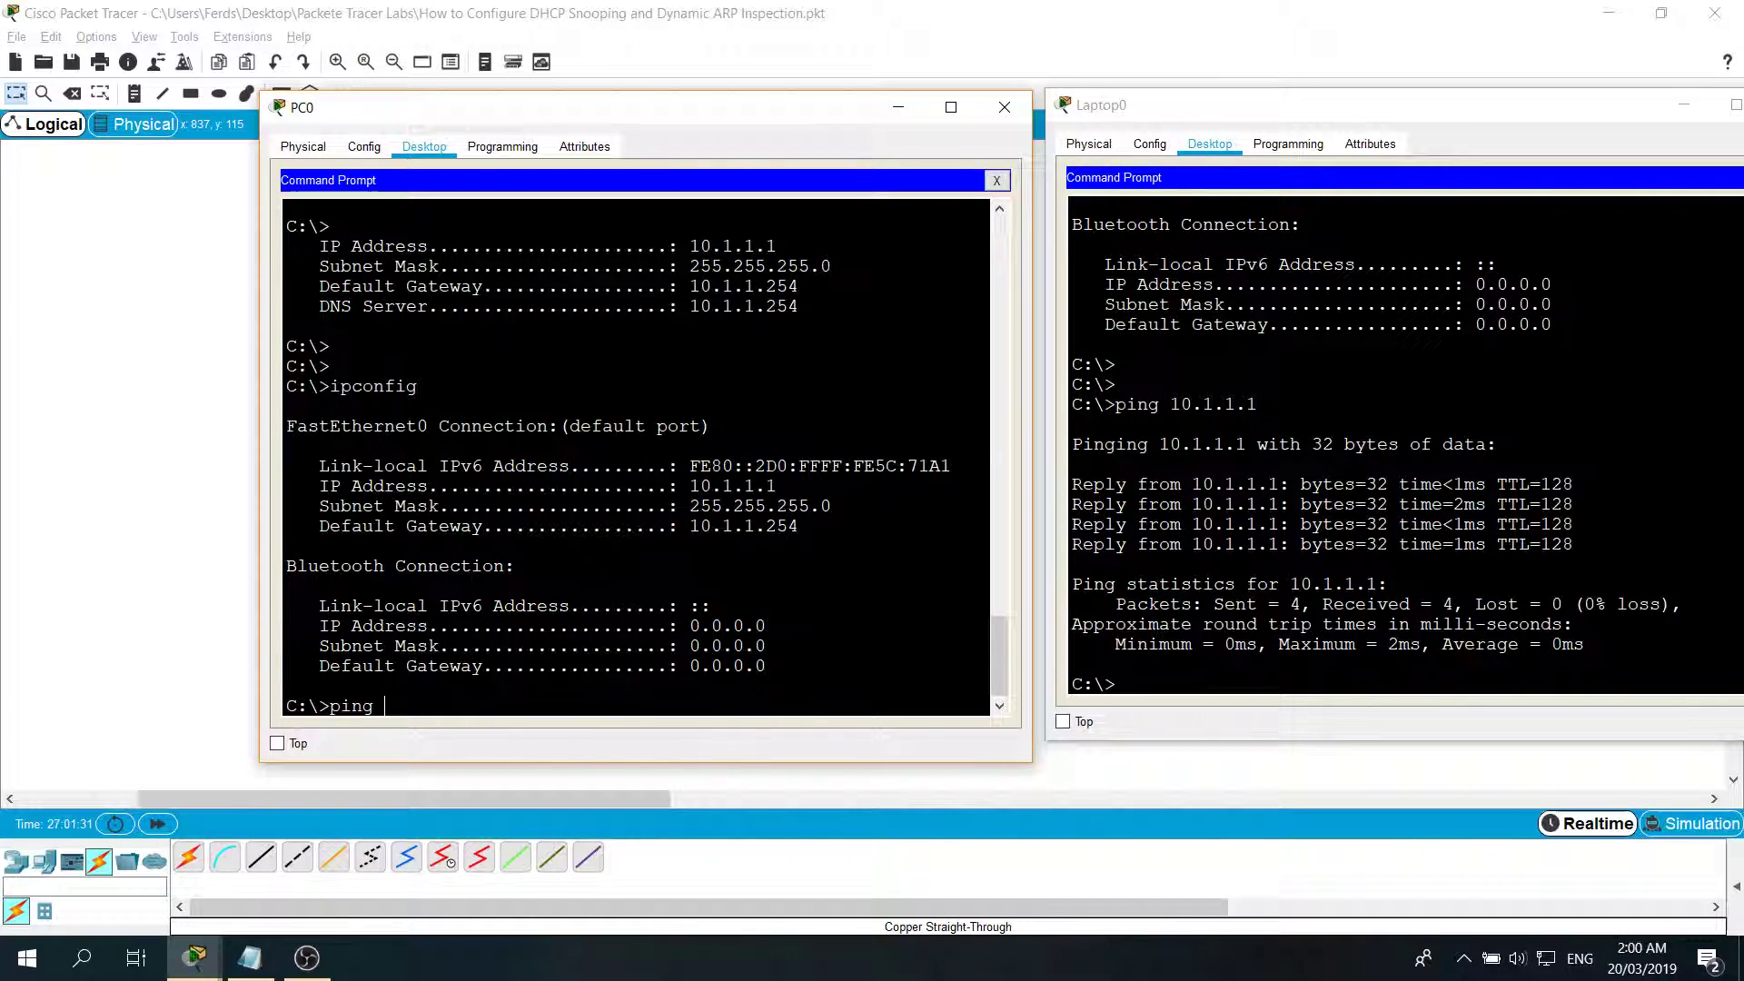
type("10.1.1.")
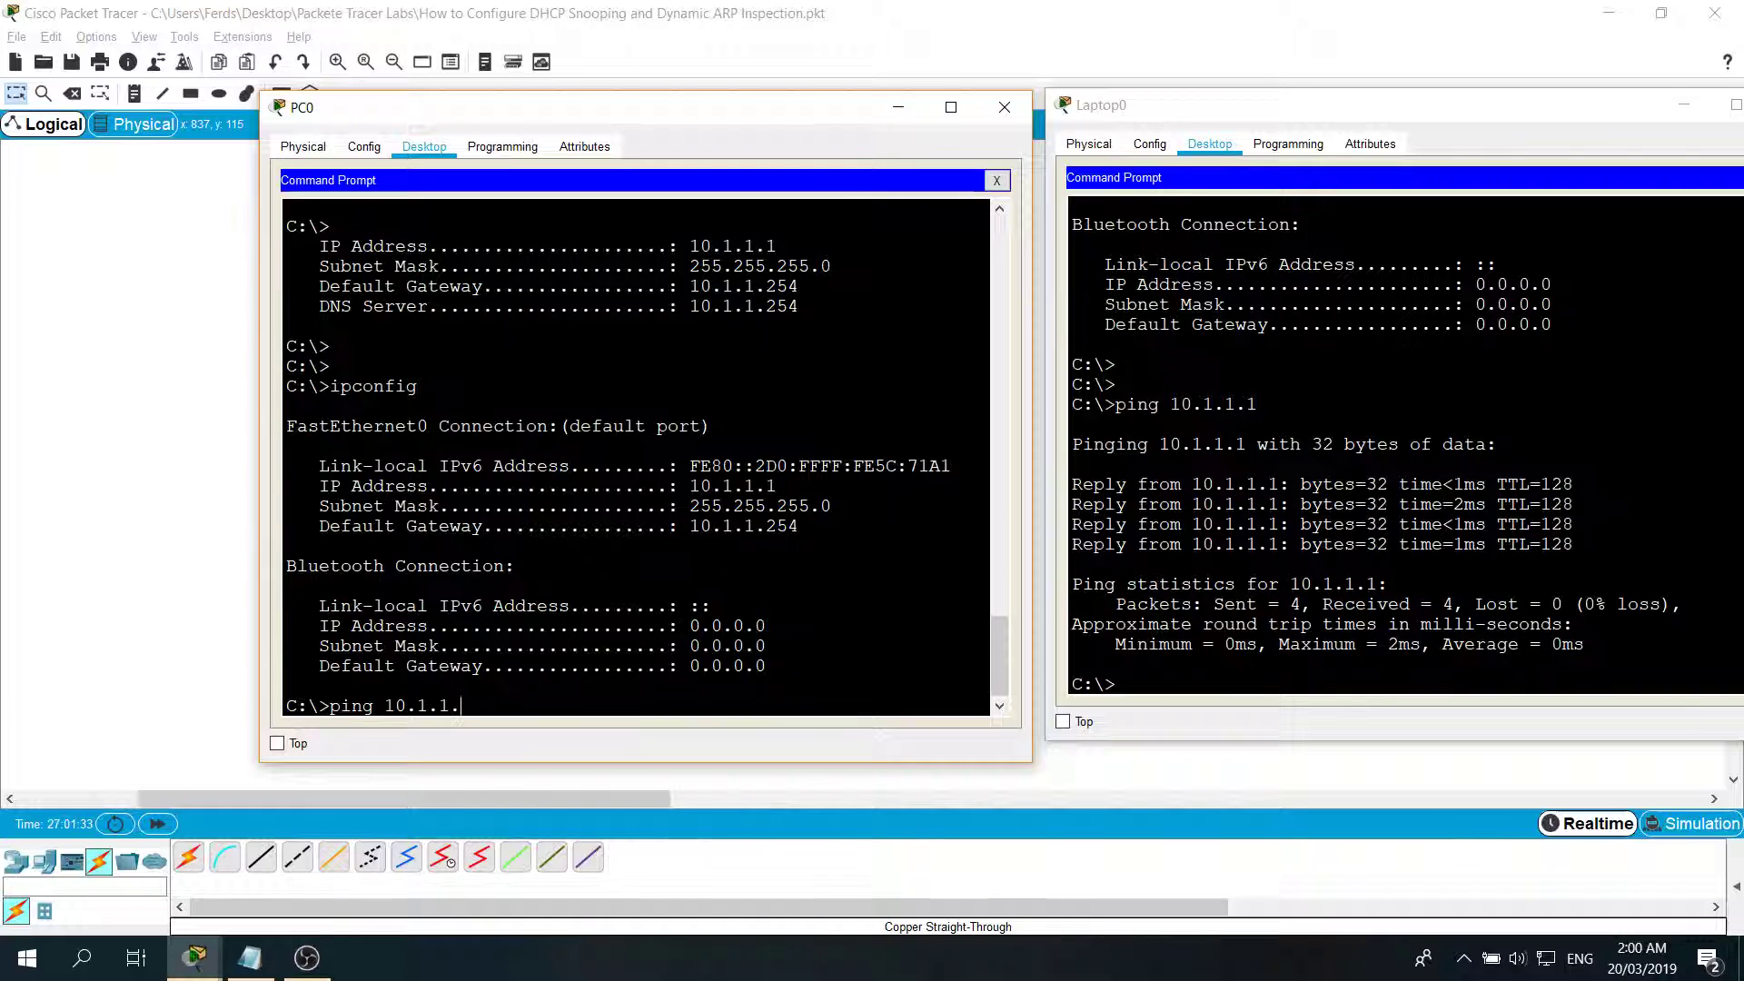
type("2")
key("Return")
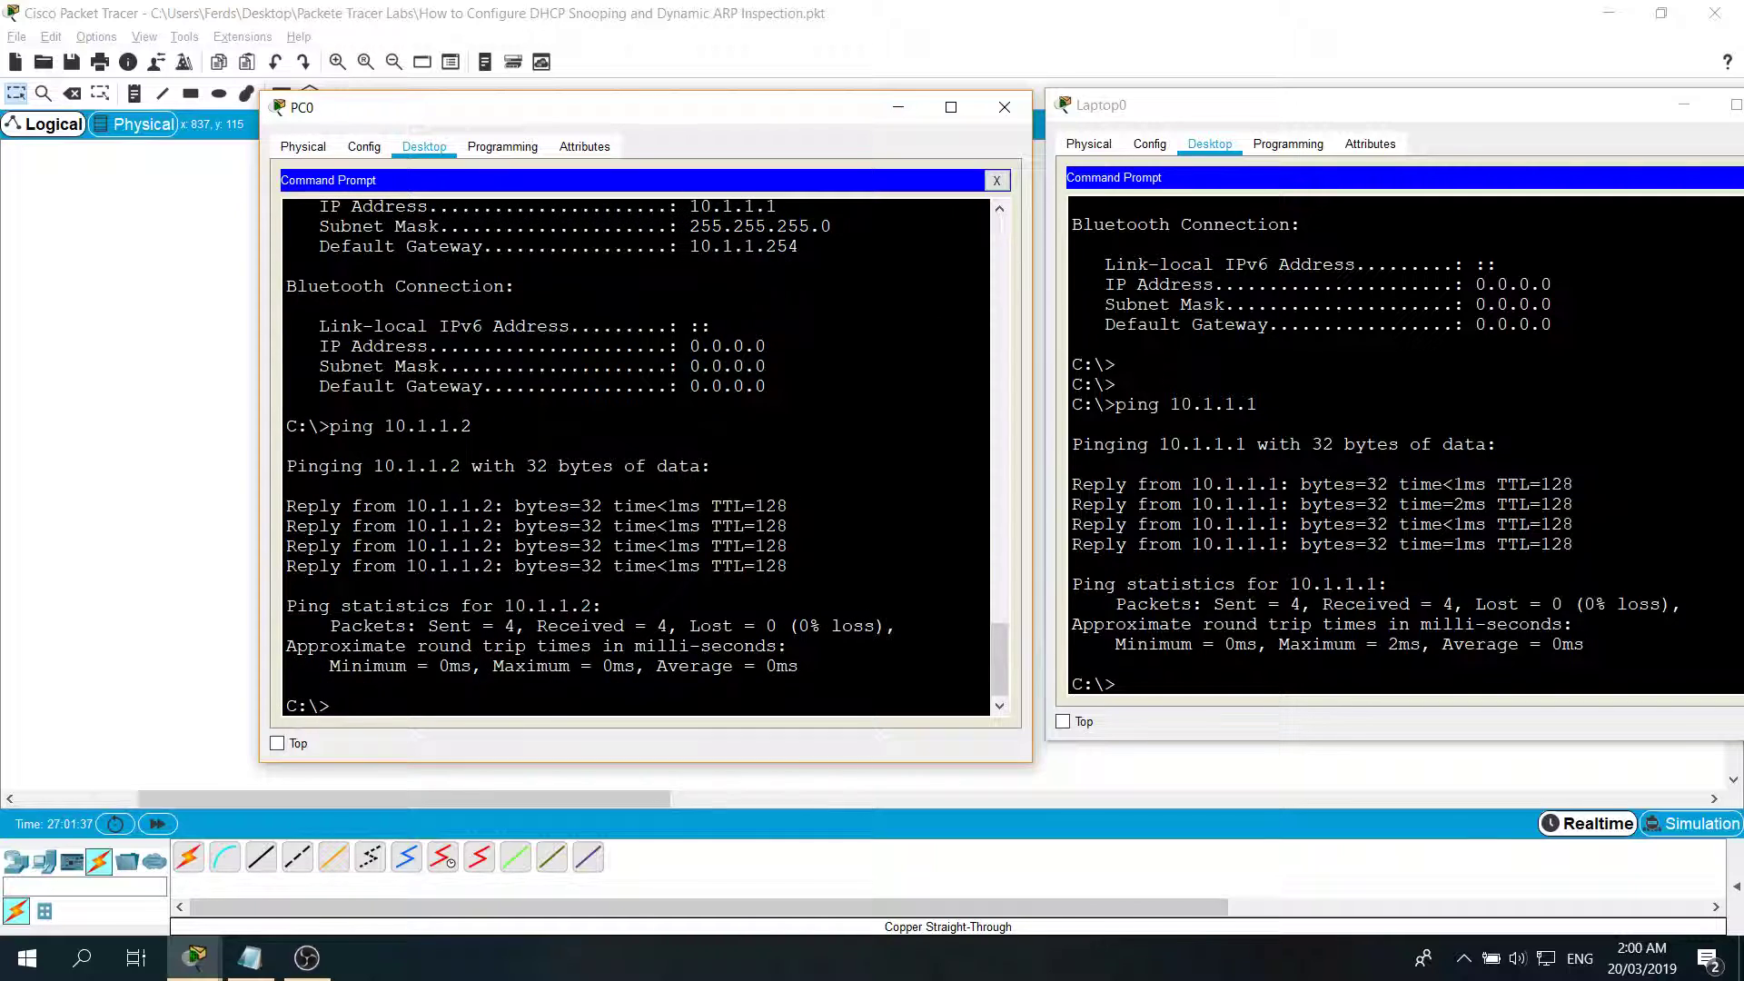
Step: Ping the gateway 10.1.1.254 from both PC0 and Laptop0 with 0% loss
key("Up")
key("BackSpace")
type("254")
key("Return")
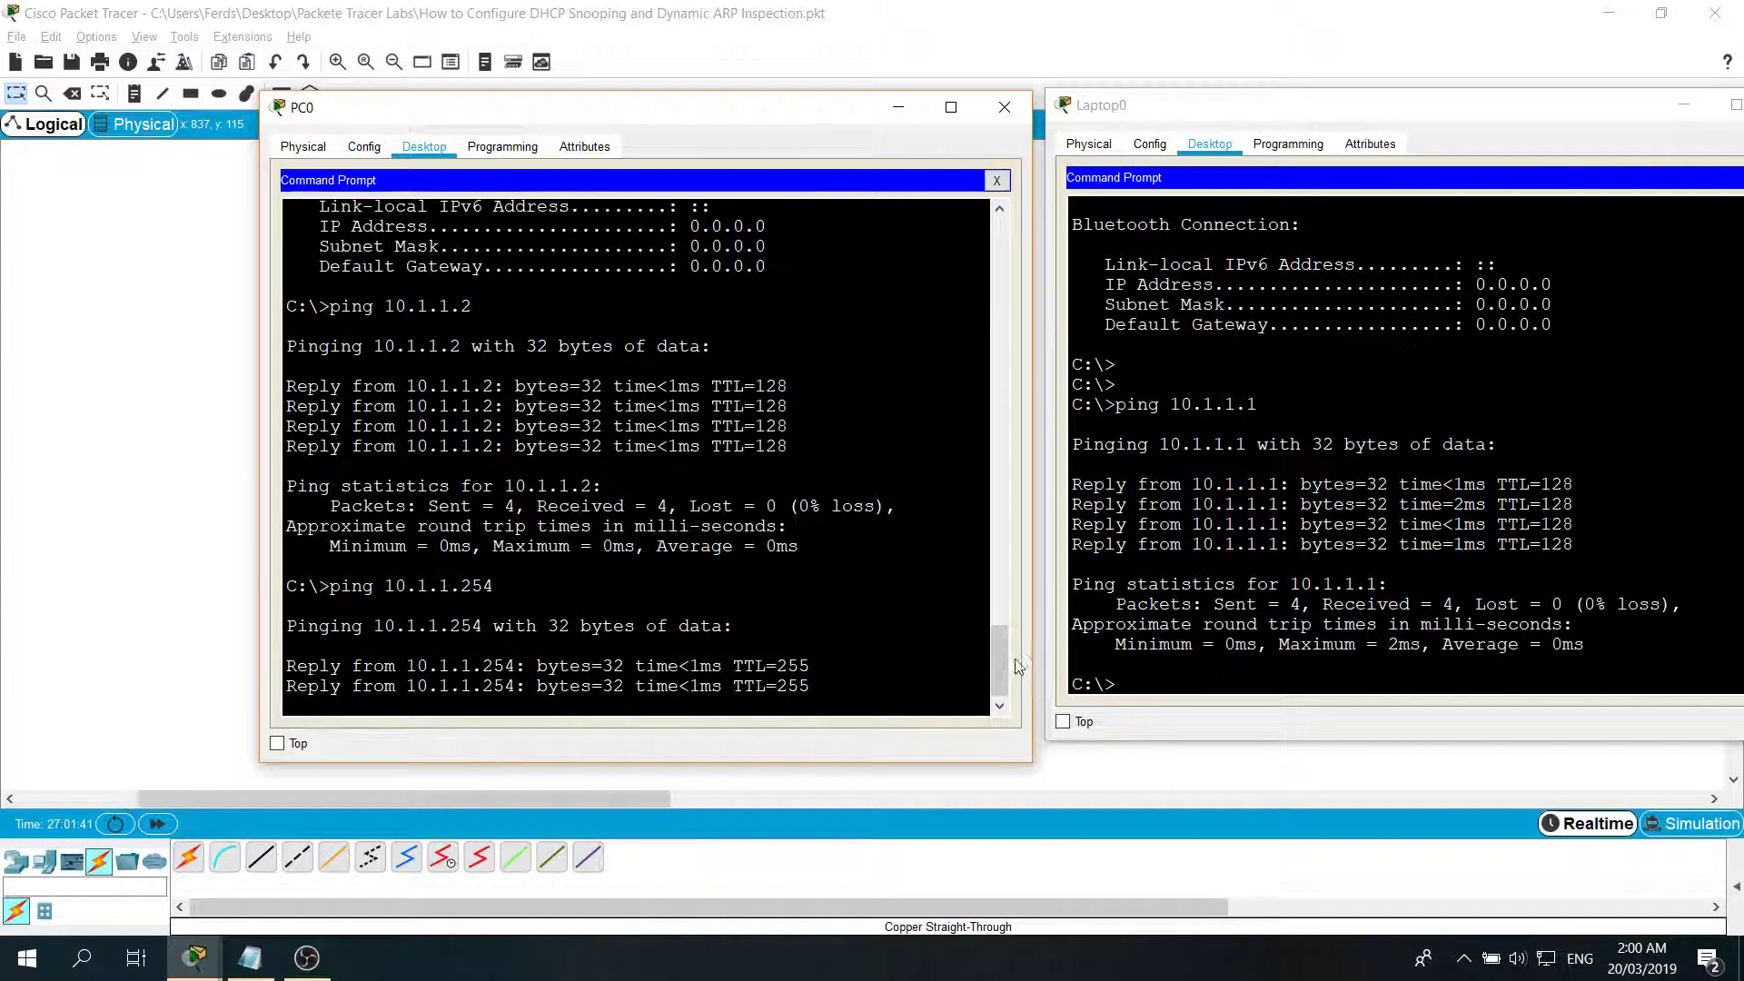
left_click(1115, 684)
type("ping ")
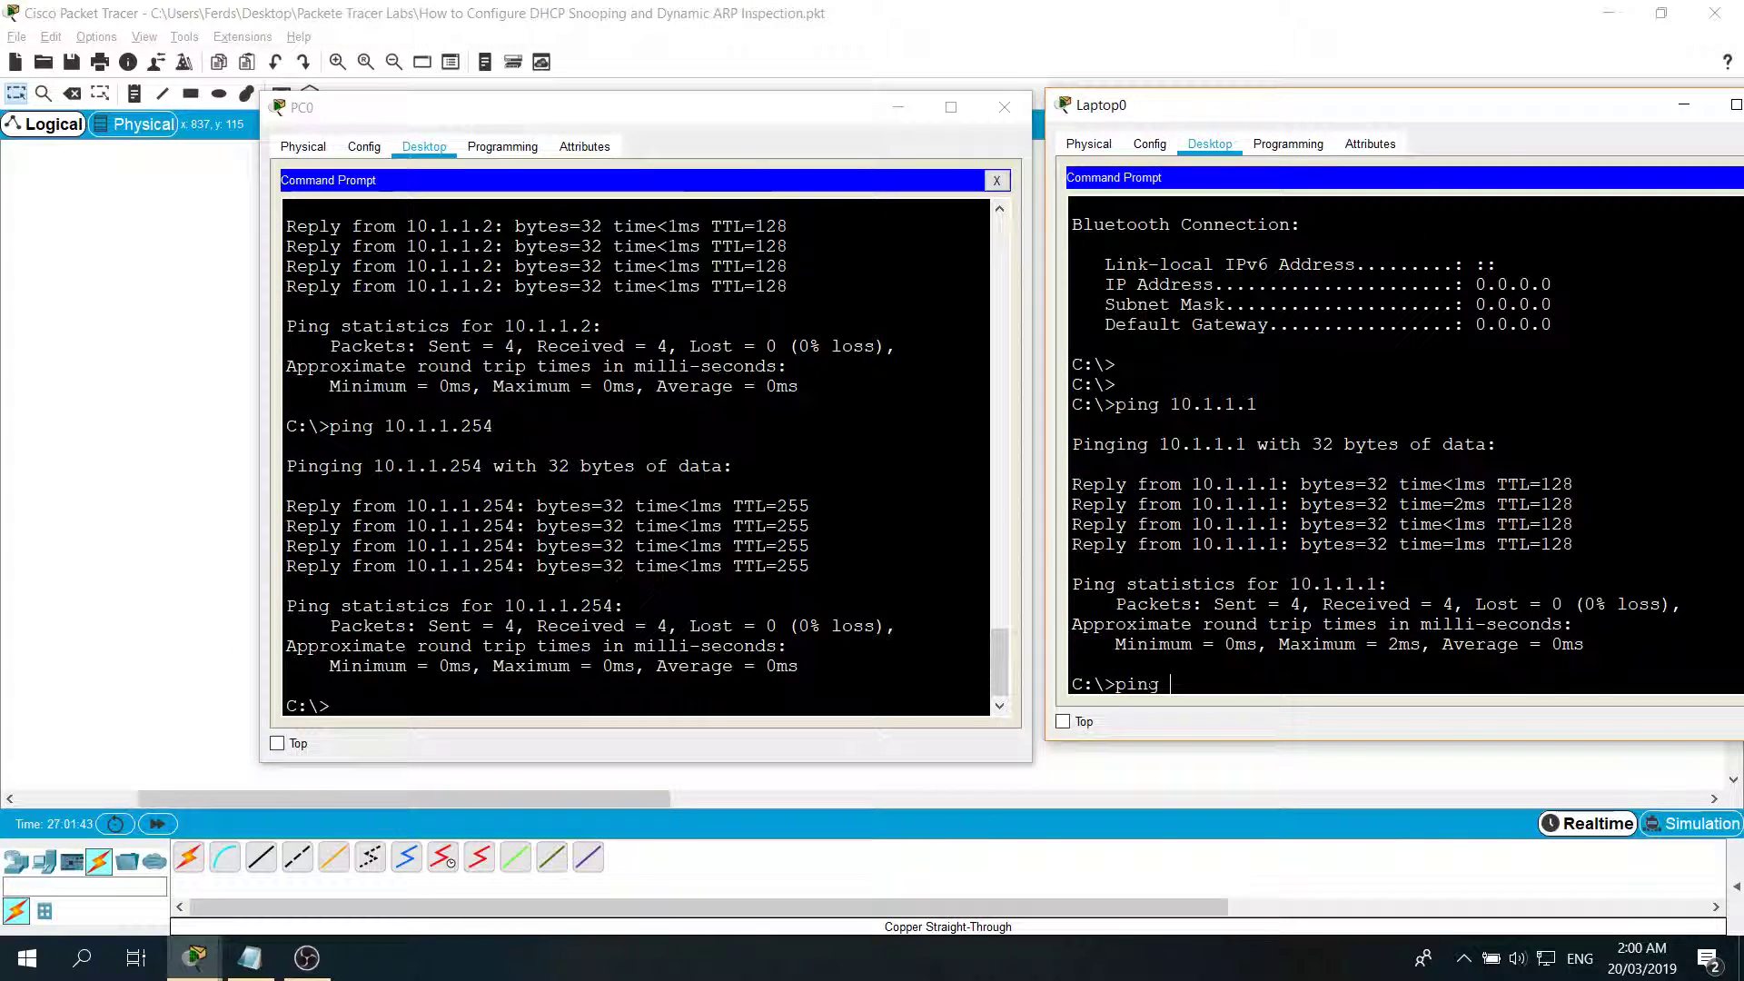
type("101")
key("BackSpace")
key("BackSpace")
key("BackSpace")
key("BackSpace")
key("BackSpace")
key("BackSpace")
key("BackSpace")
key("BackSpace")
key("Up")
key("BackSpace")
type("254")
key("Return")
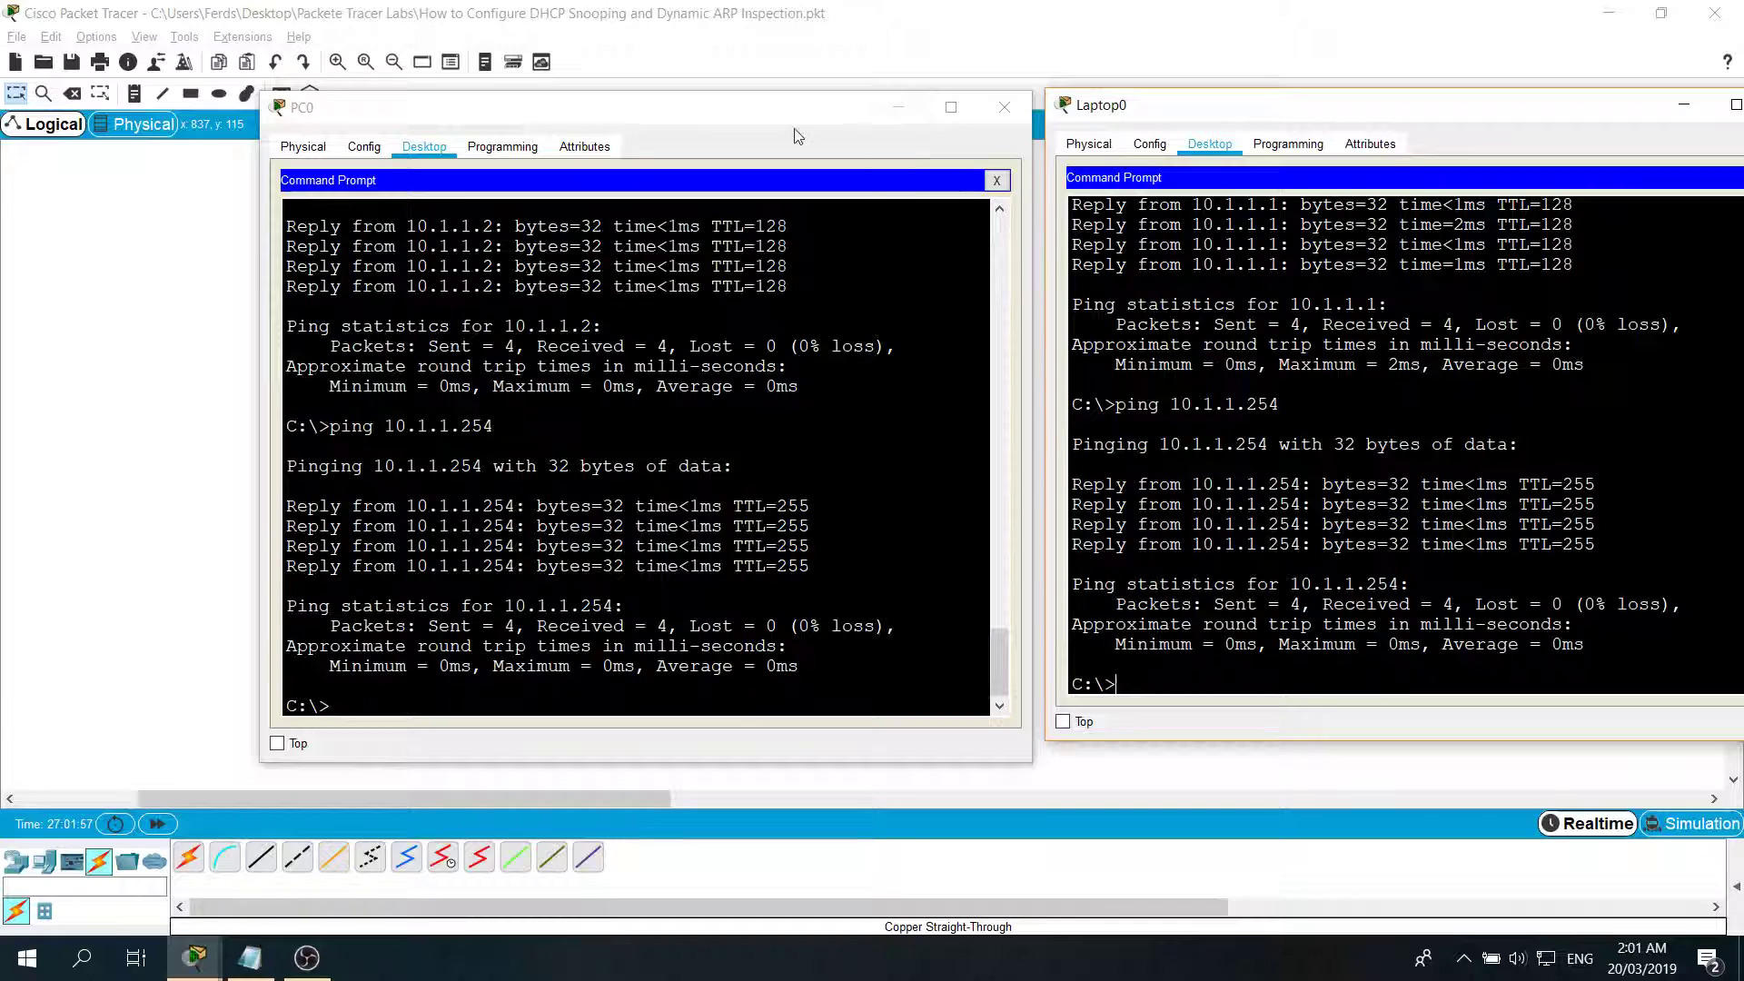
Step: Minimize PC0's window and move Laptop0's console to the screen centre
left_click_drag(785, 114, 692, 112)
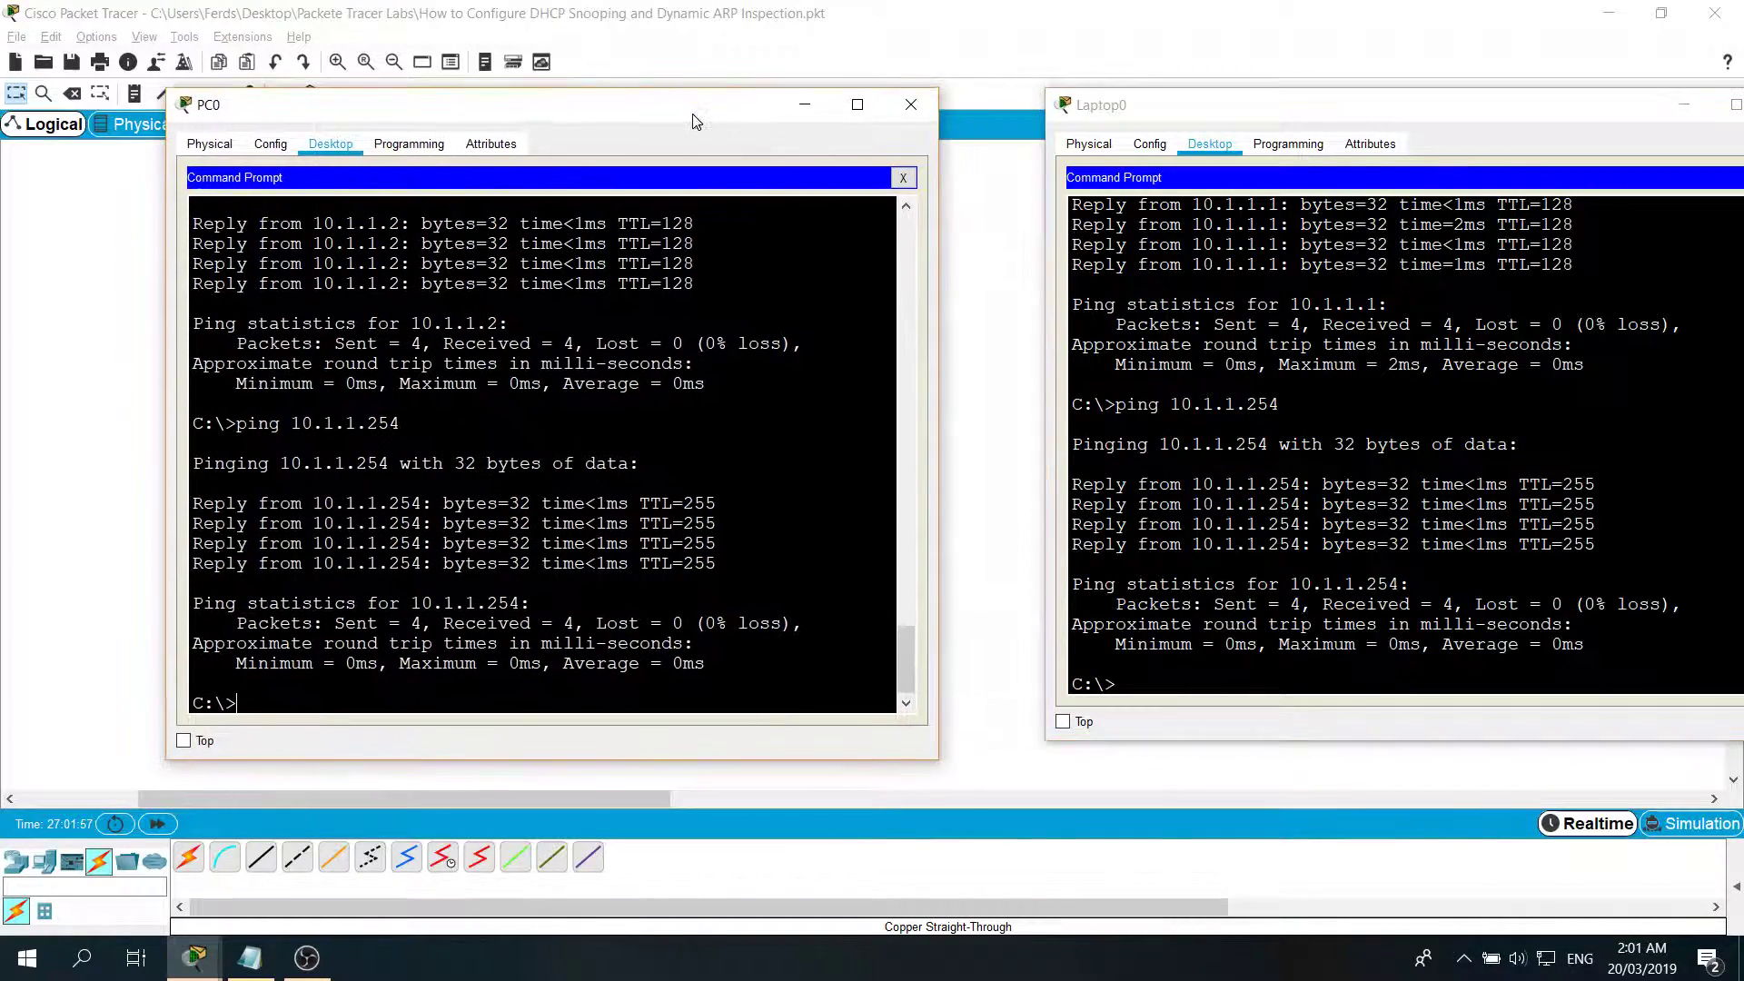
left_click(805, 107)
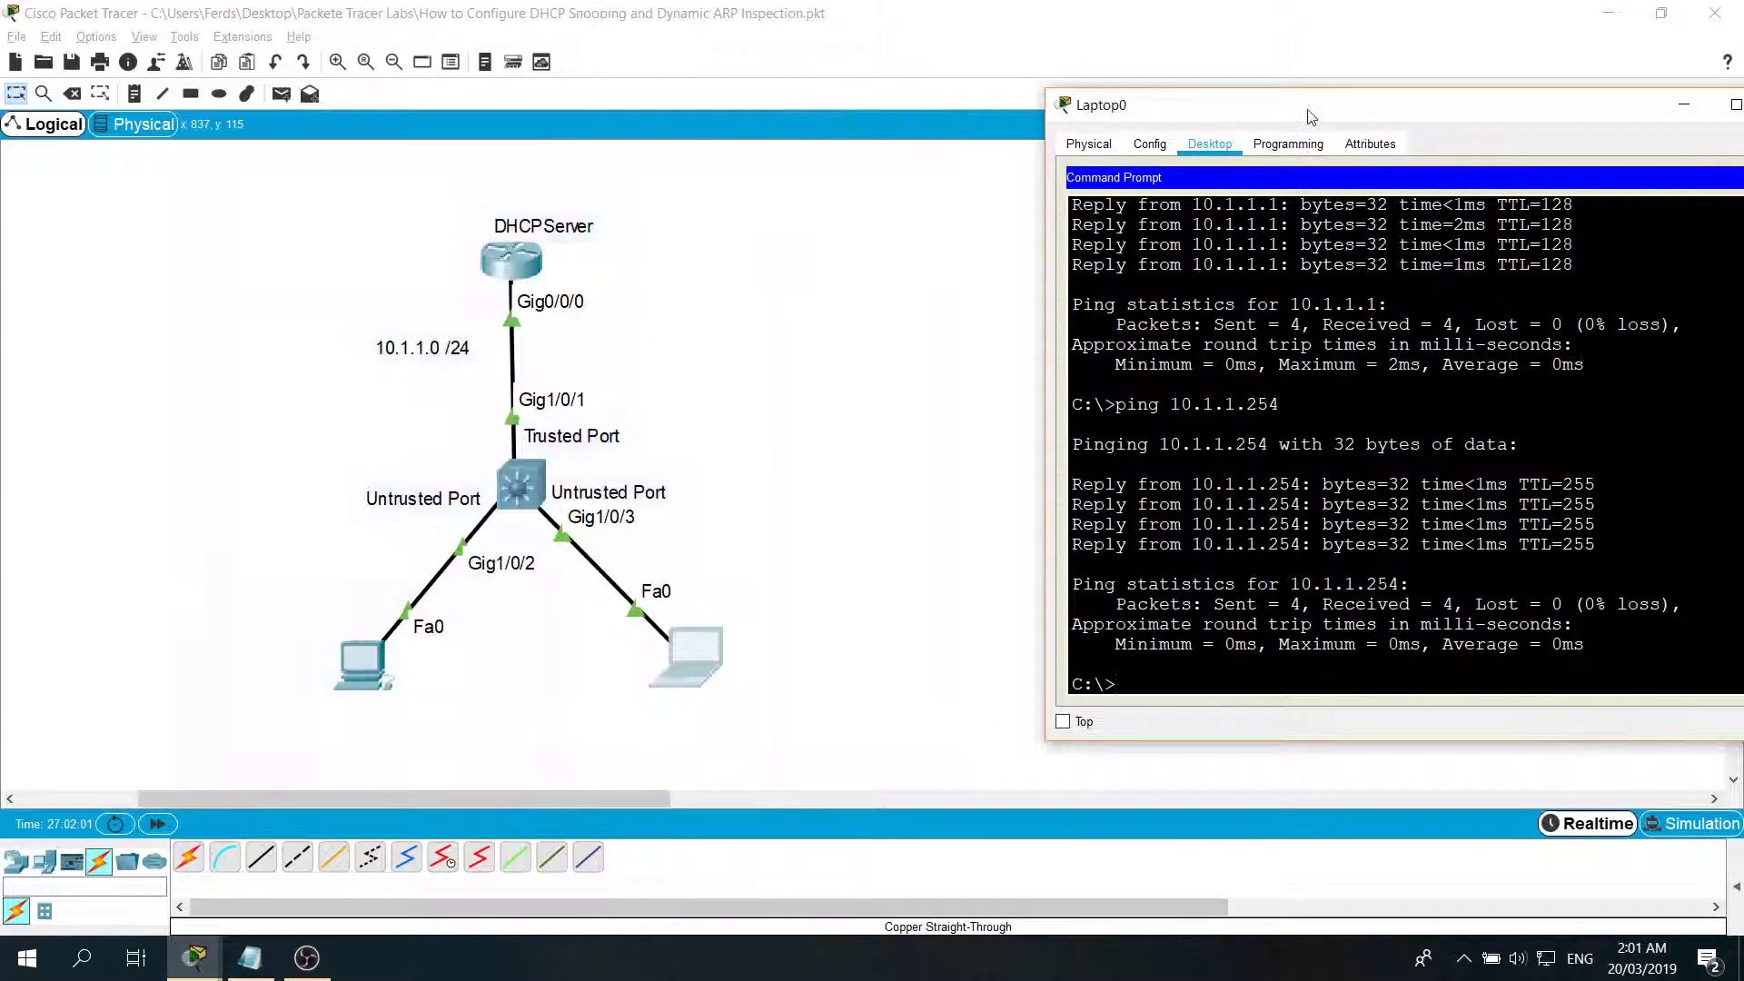
left_click_drag(1307, 116, 645, 127)
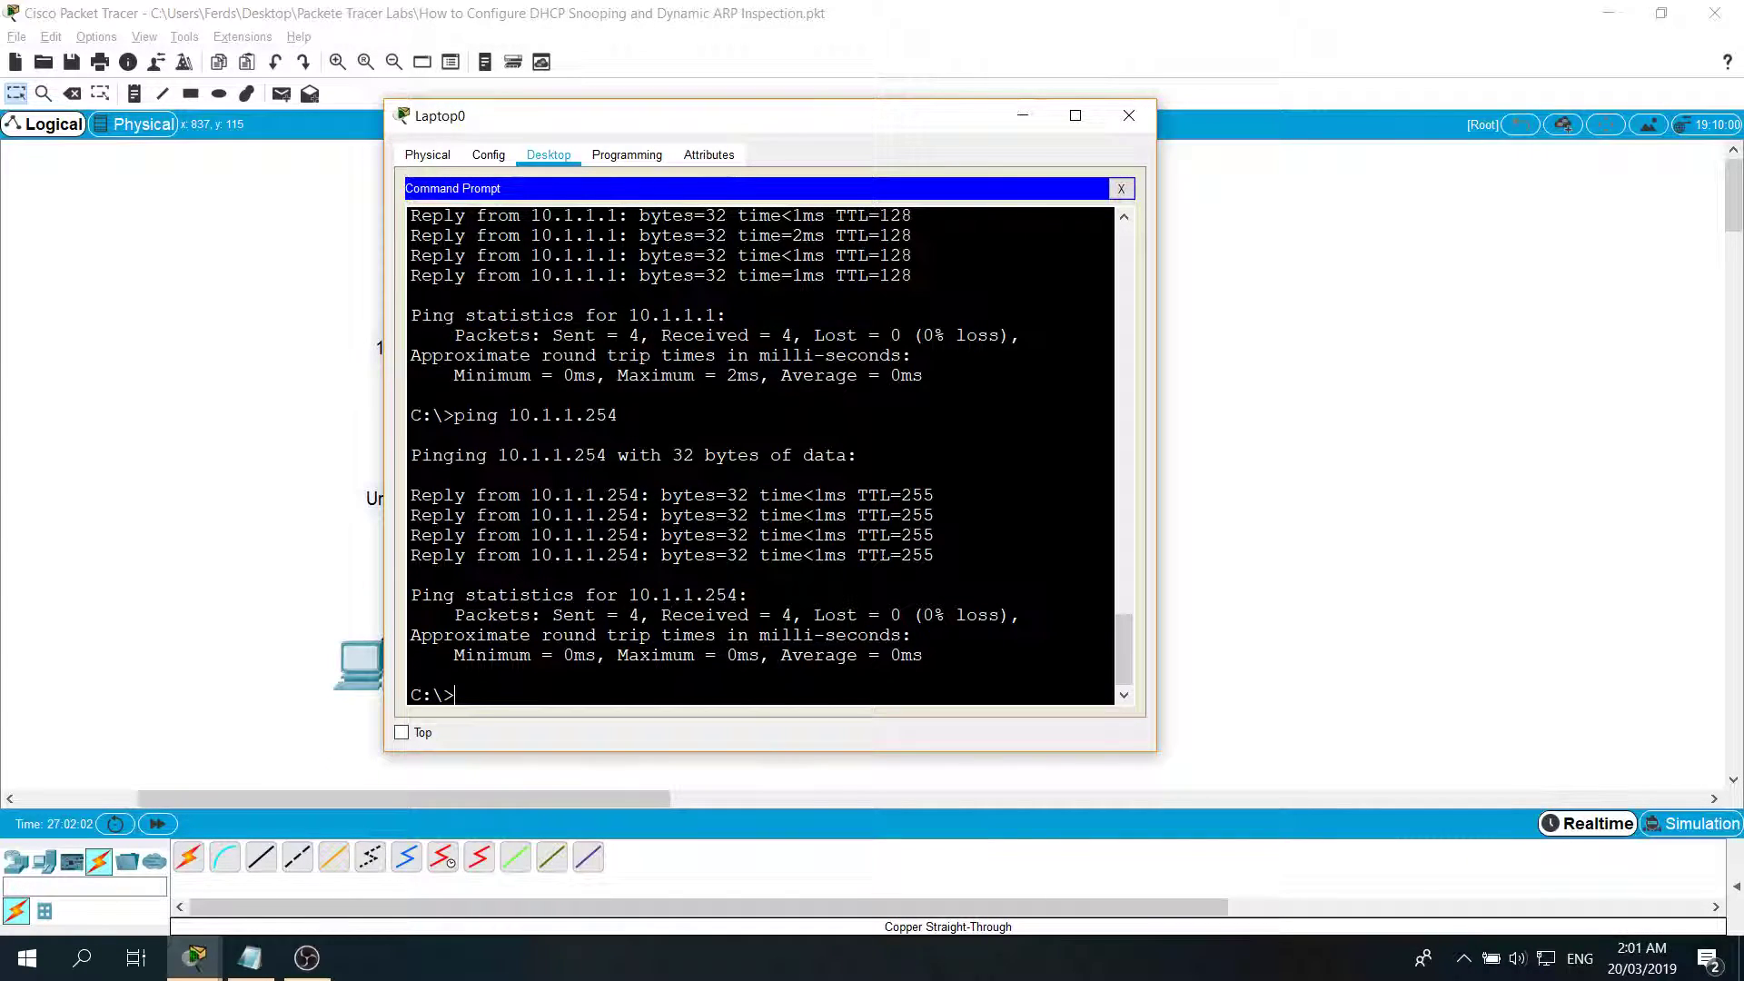
Step: Minimize Laptop0 and bring up the DHCP Snooping and ARP Inspection notes beside the topology
left_click(1023, 115)
left_click(251, 958)
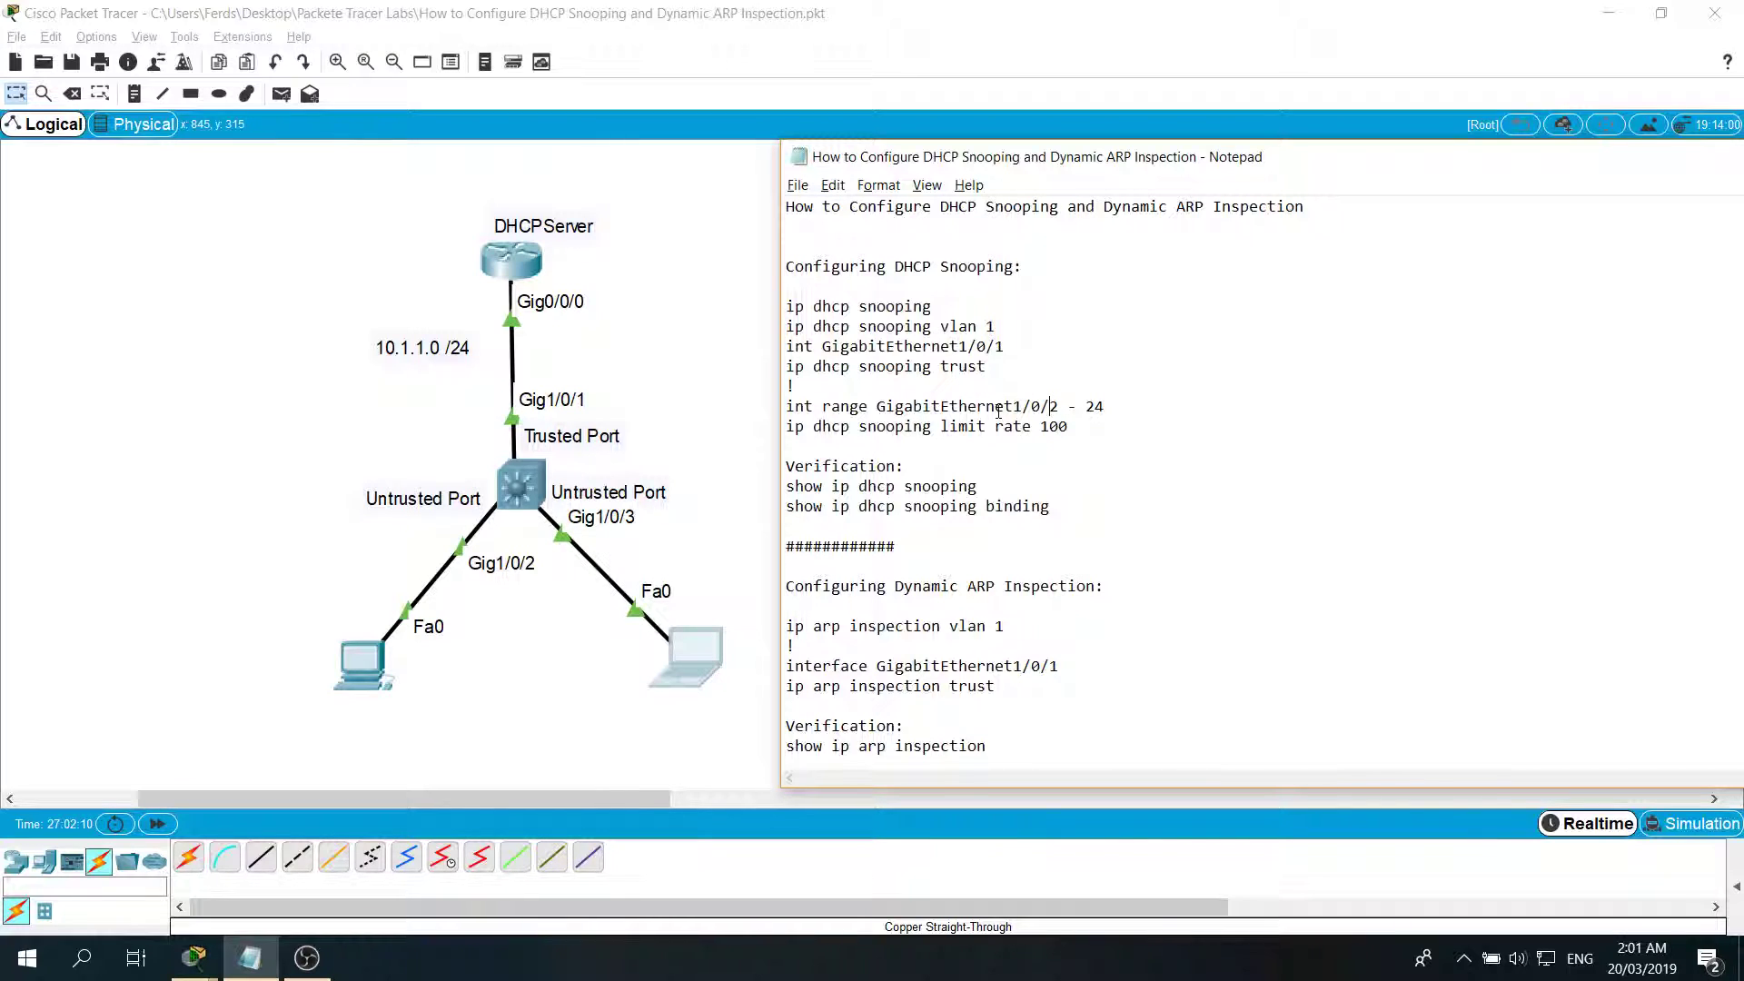
left_click(956, 234)
left_click(586, 483)
key("alt+Tab")
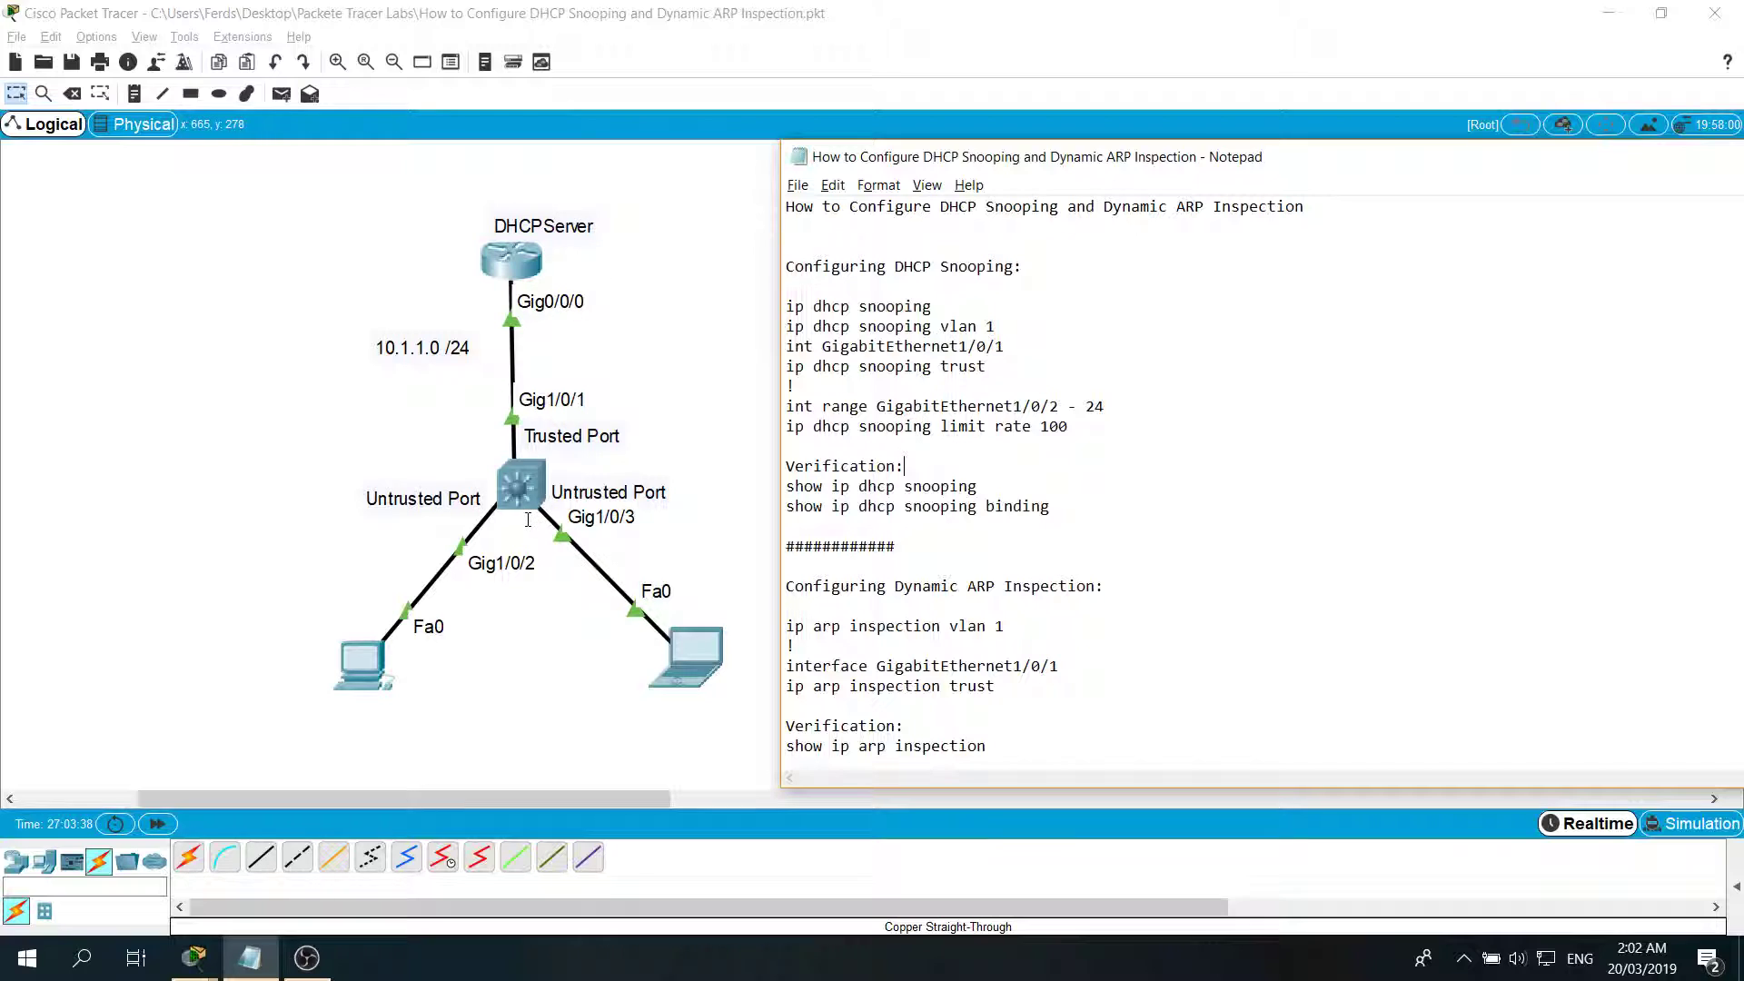
key("Up")
key("Up")
key("Up")
key("Up")
Step: Open Multilayer Switch0's CLI and enter global configuration mode with conf t
left_click(515, 482)
left_click_drag(882, 191, 369, 103)
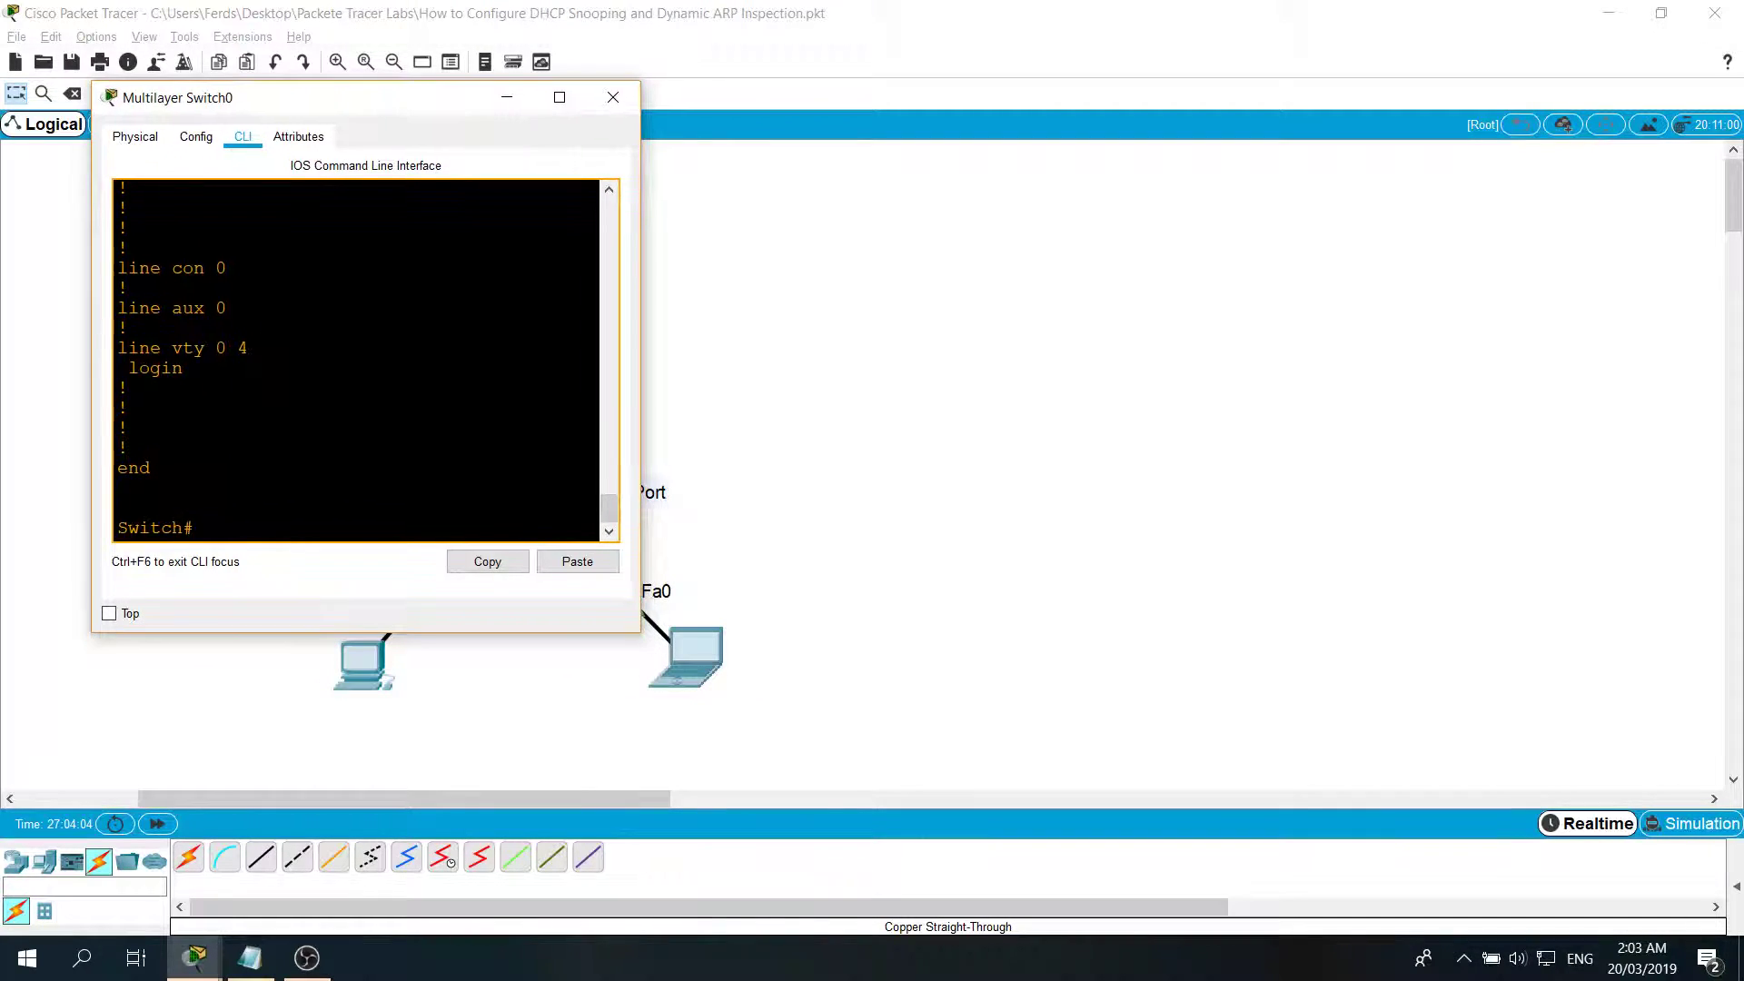
left_click(250, 957)
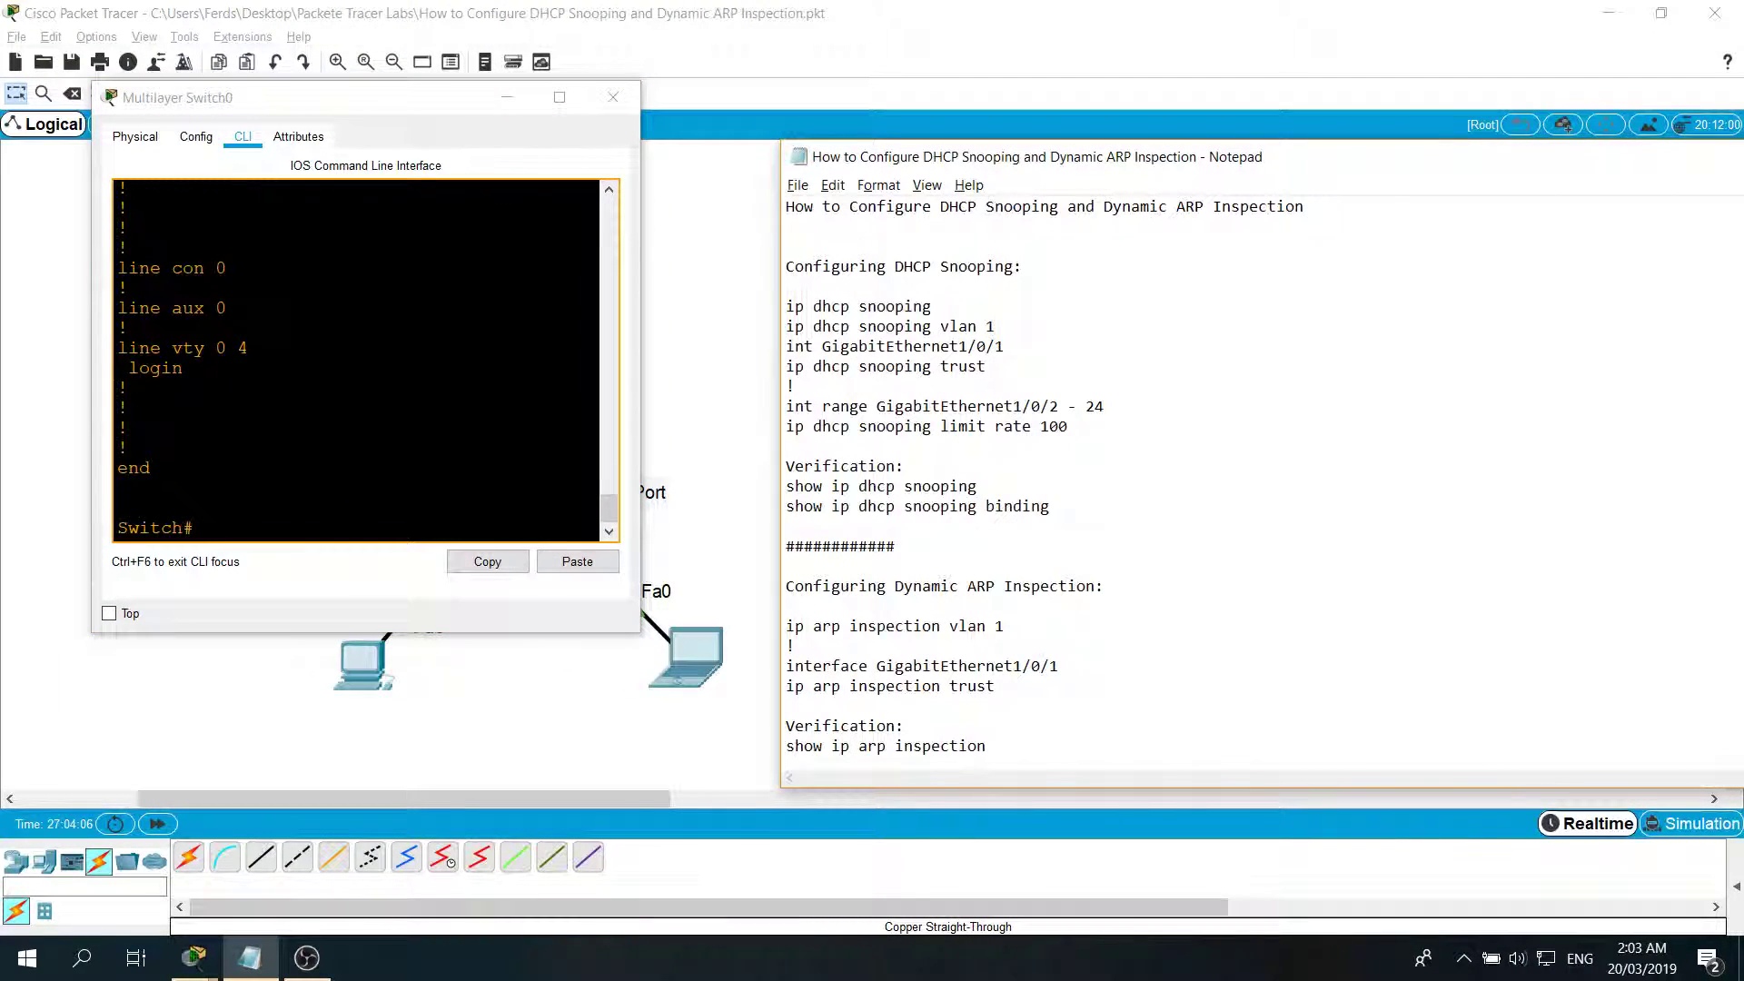
key("alt+Tab")
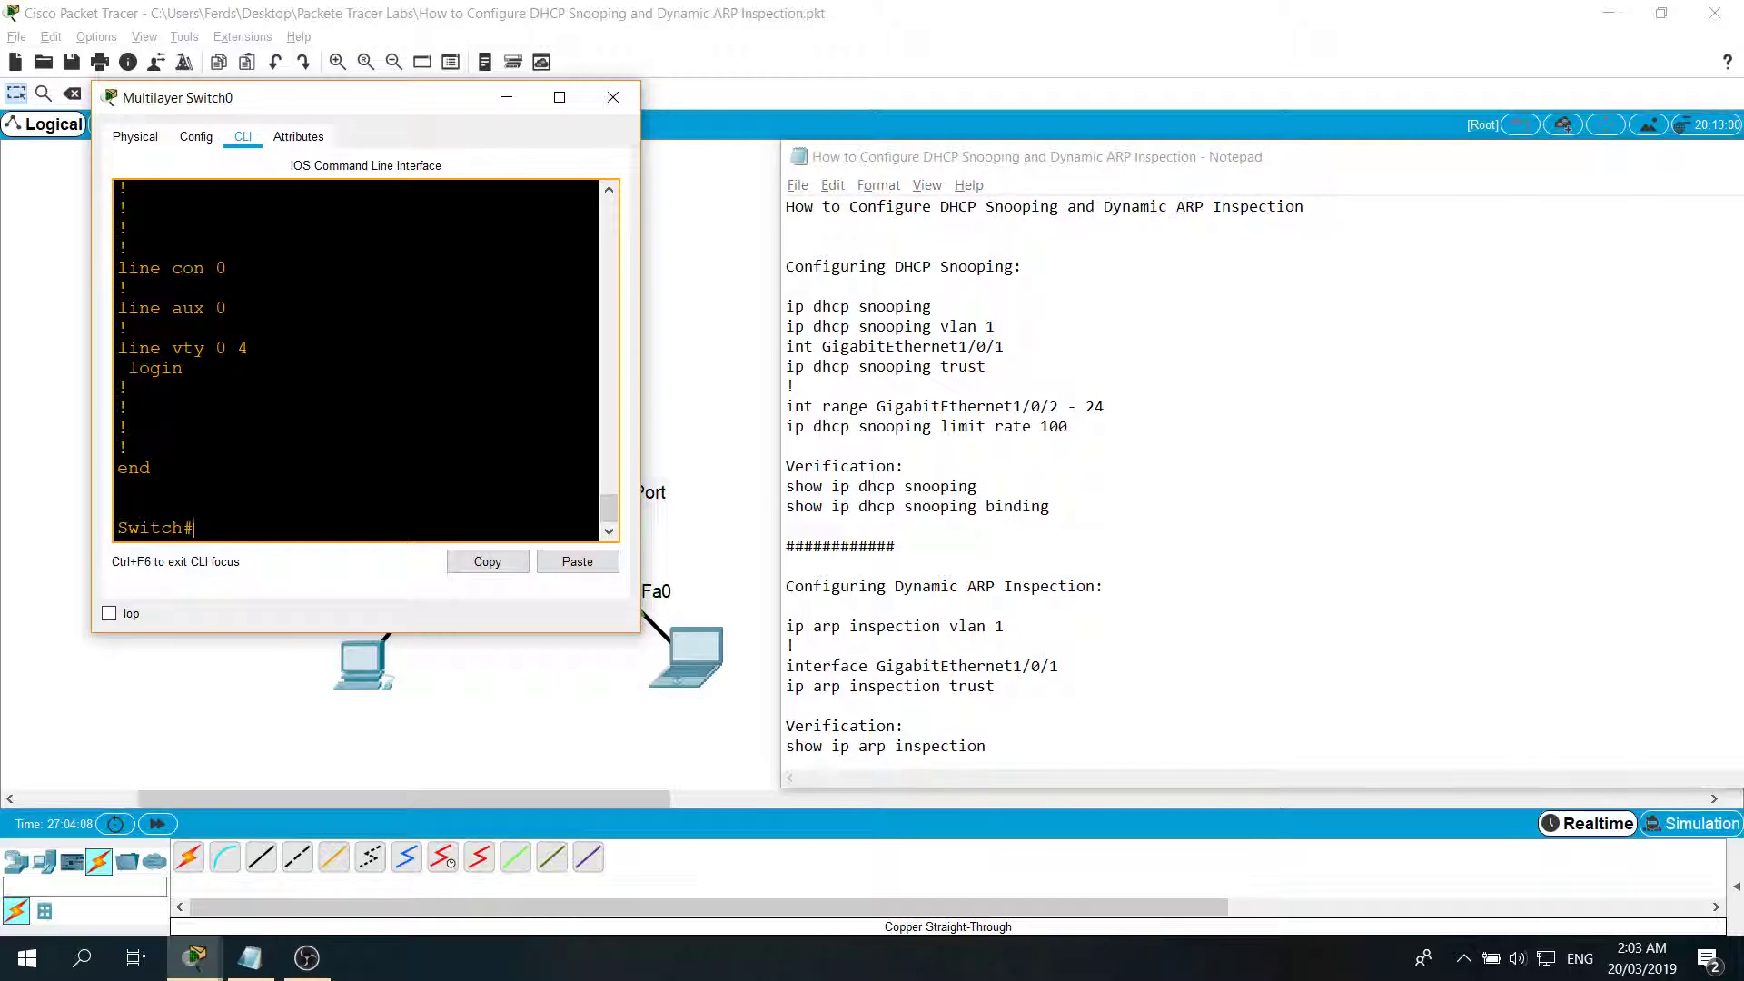
key("Return")
key("Return")
type("conf t")
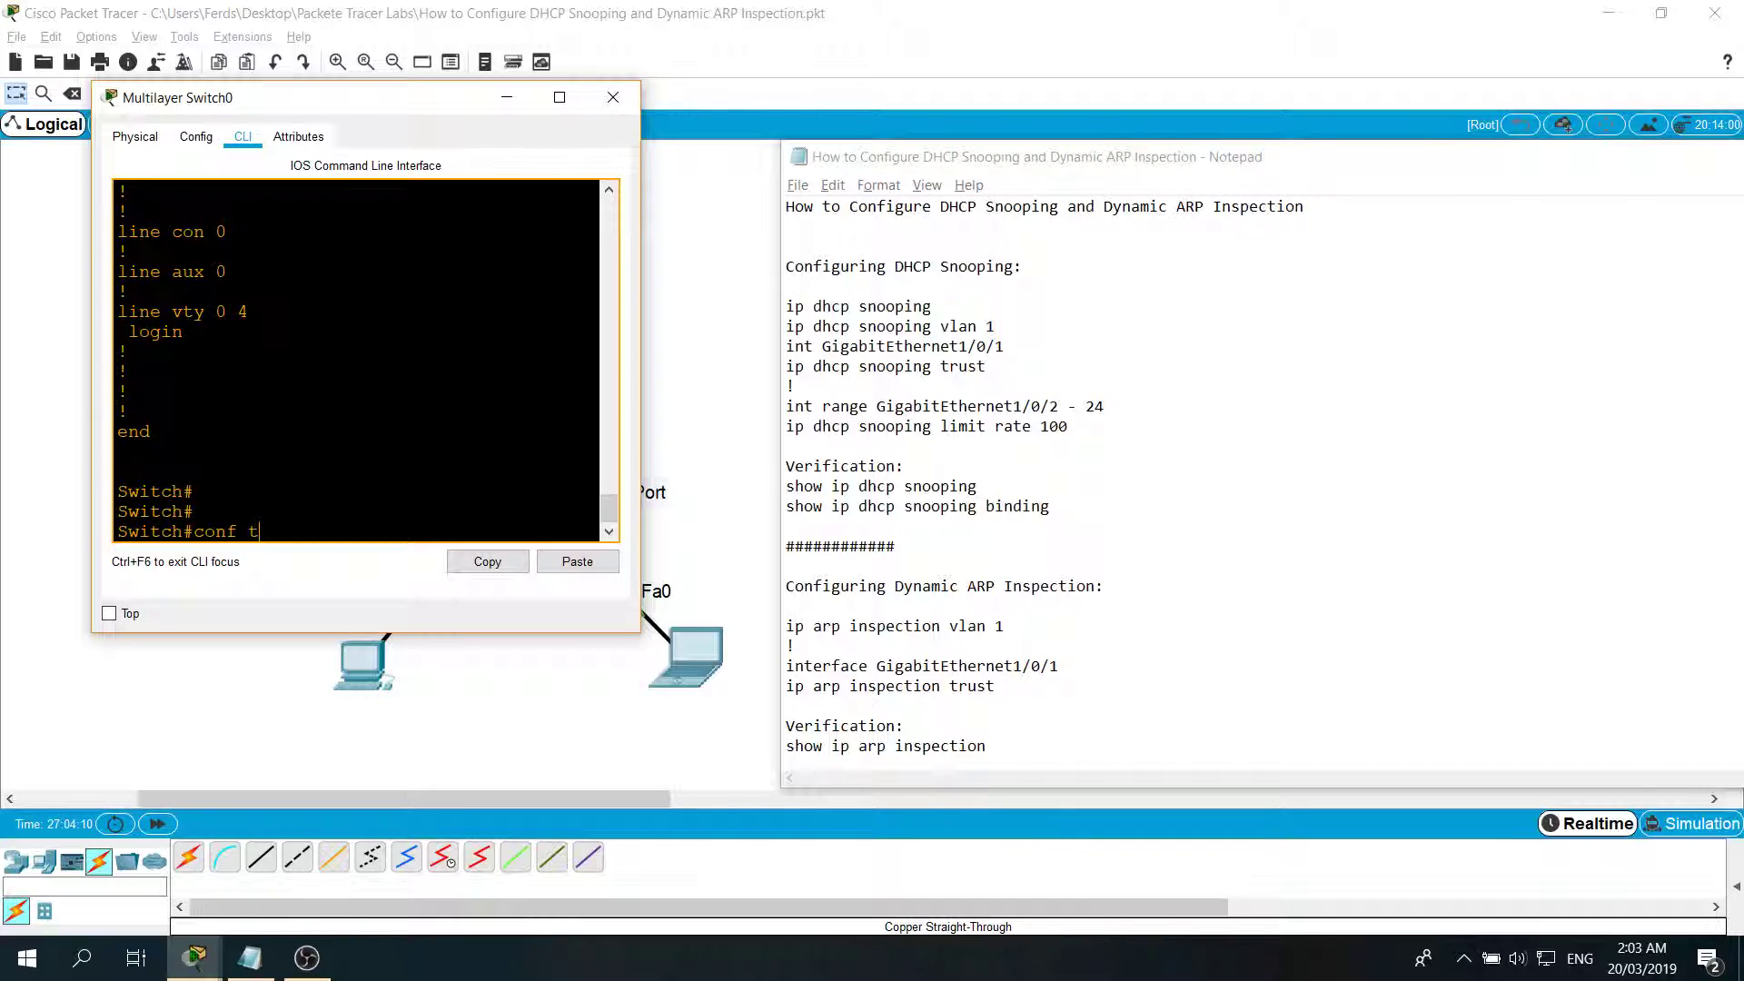
key("Return")
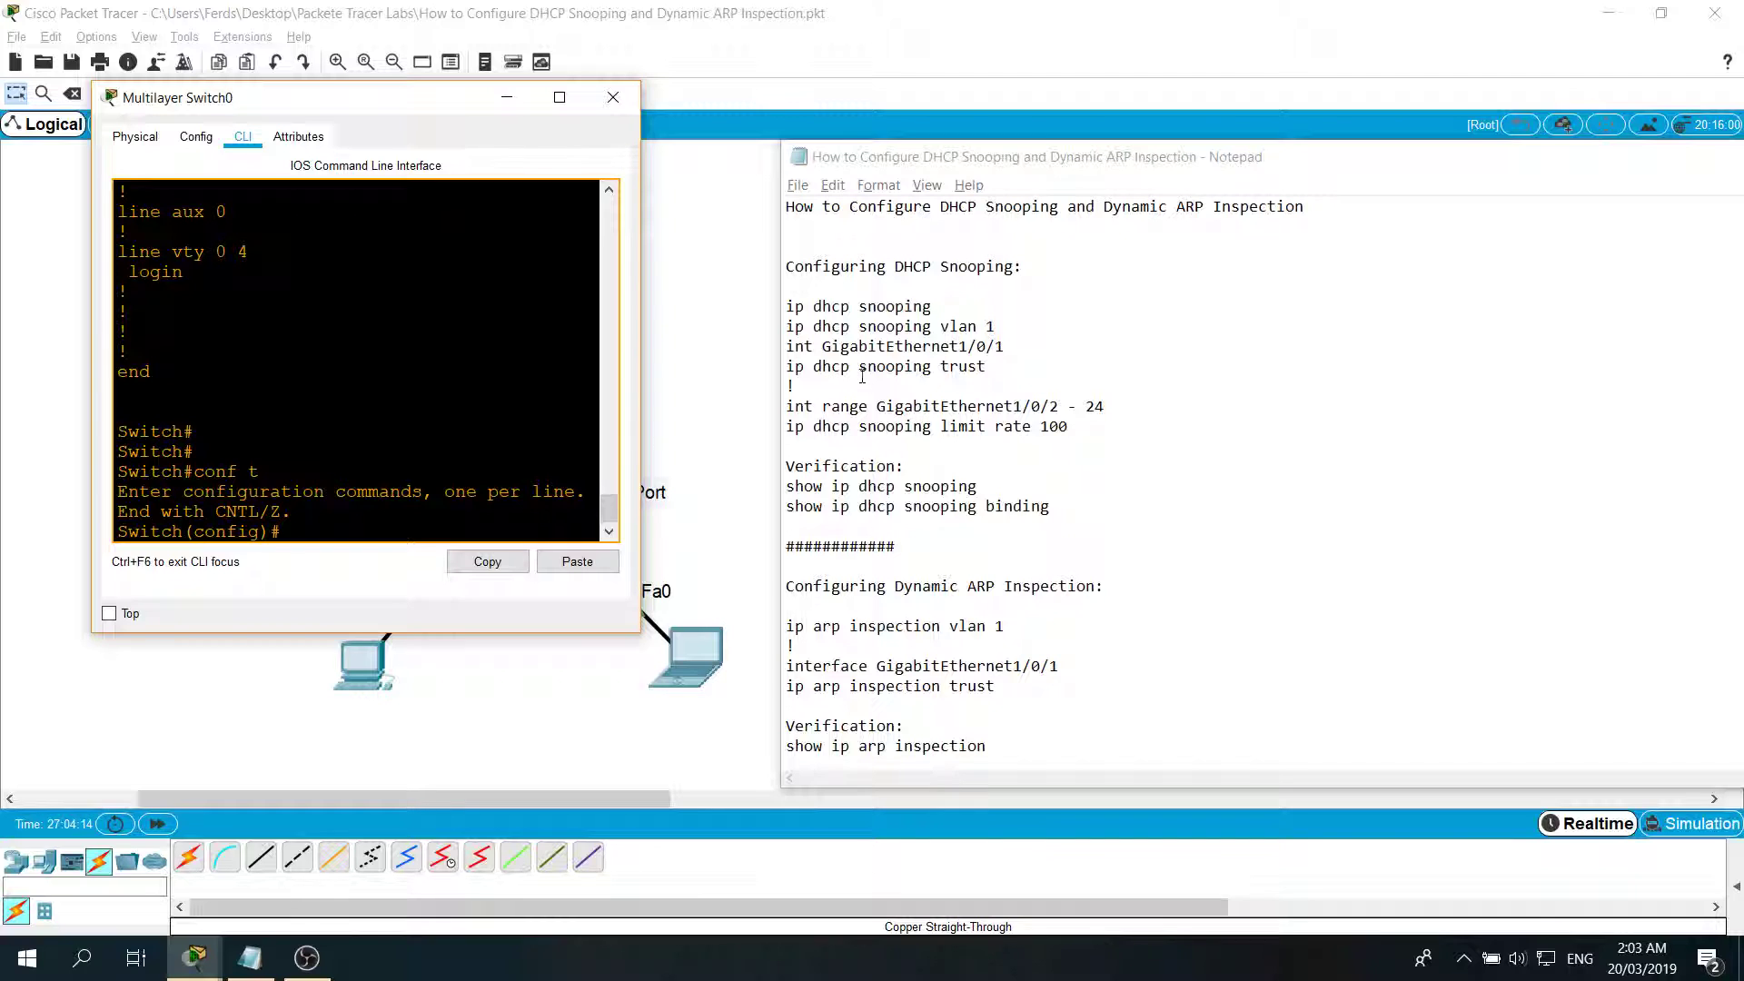
Step: Run ip dhcp snooping, then ip dhcp snooping vlan 1
left_click_drag(932, 309, 790, 316)
key("ctrl+c")
right_click(396, 482)
left_click(426, 511)
key("Return")
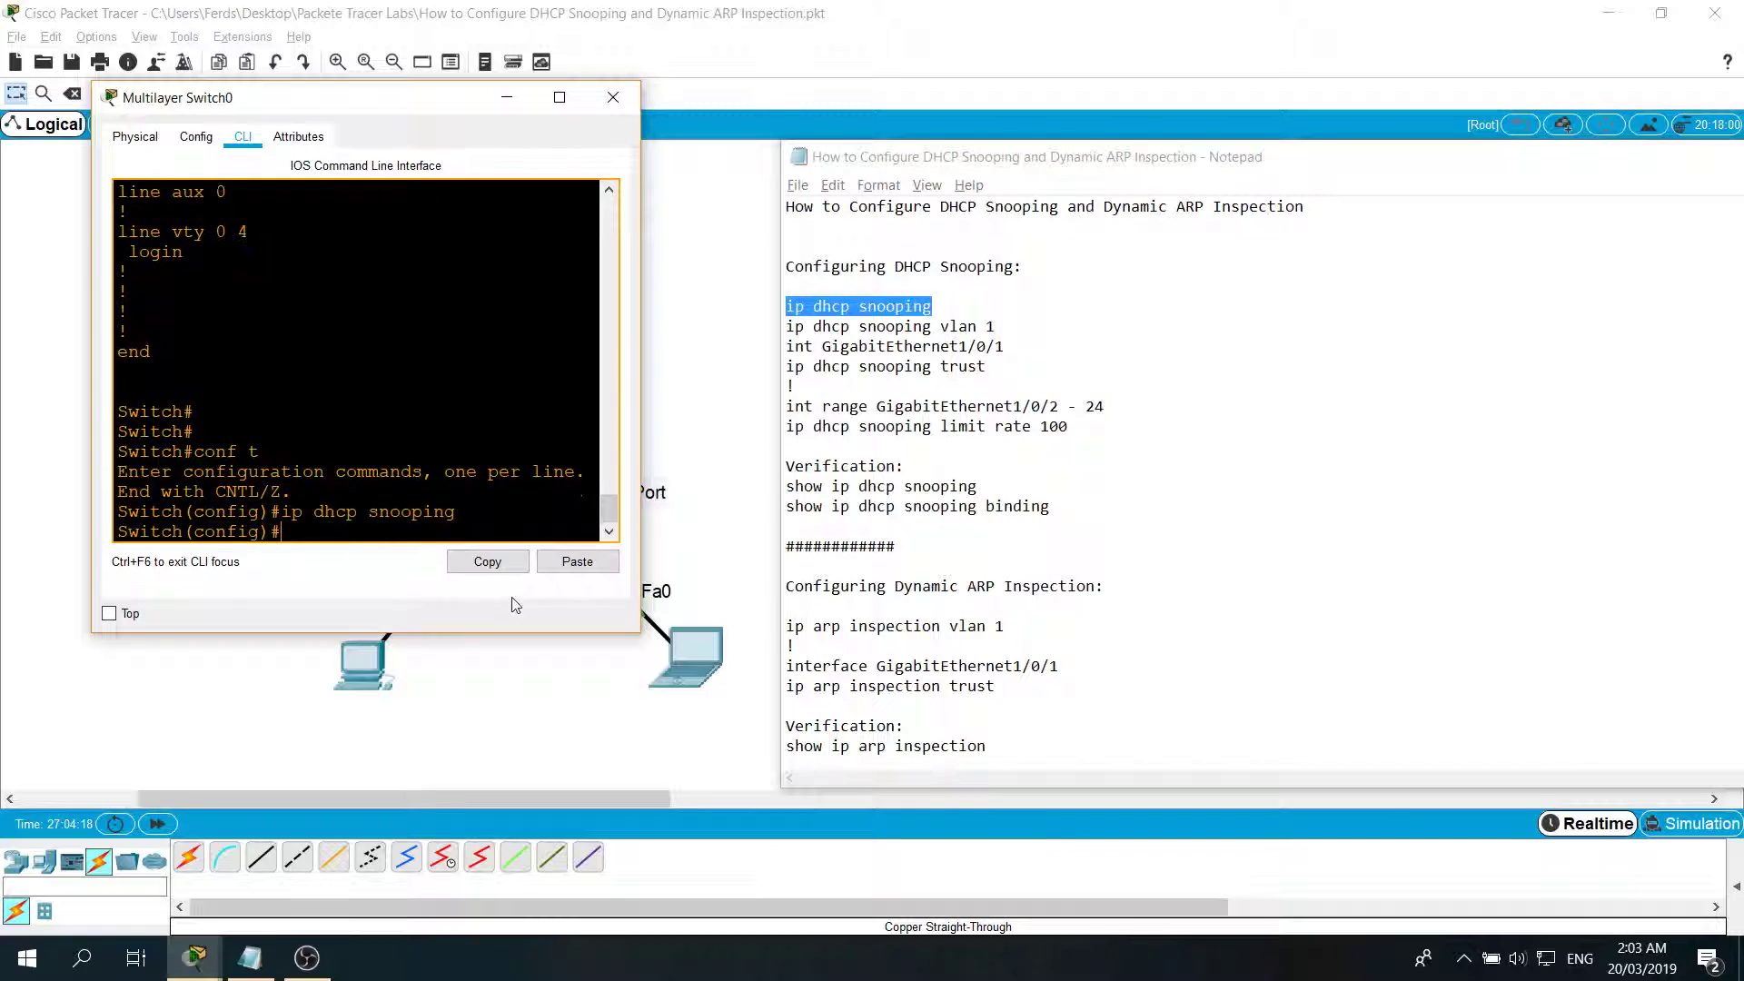
type("ip dh")
key("Tab")
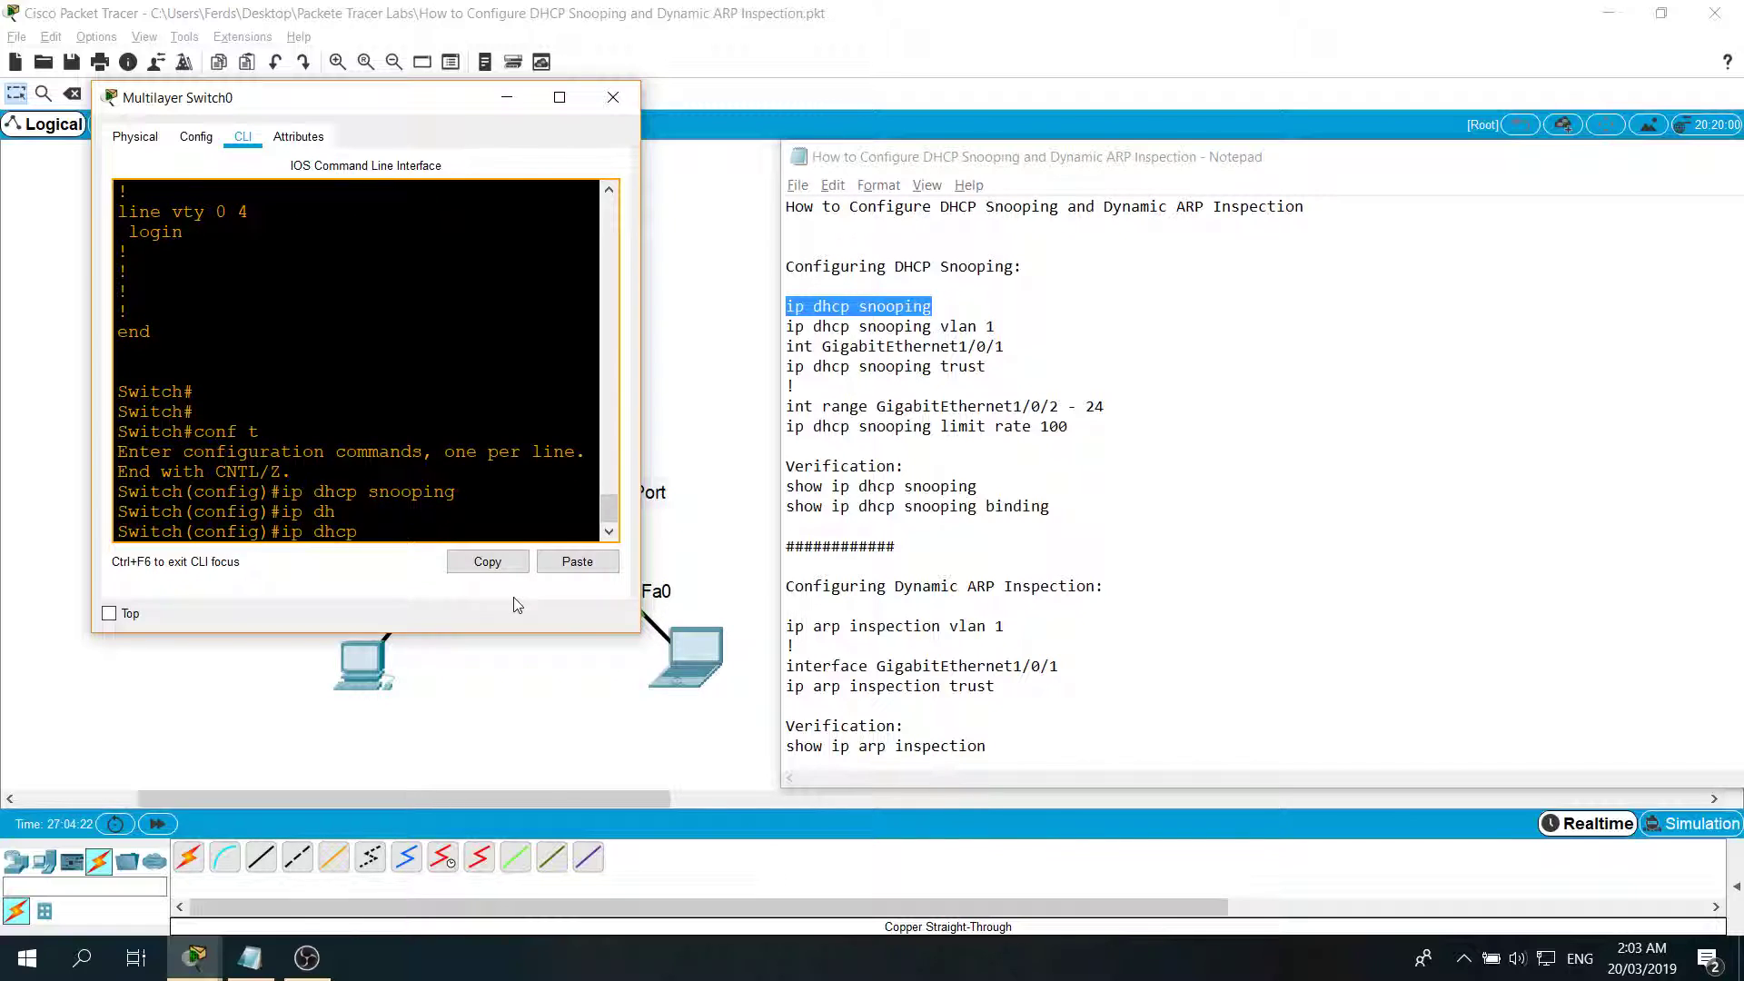
type("sno")
key("Tab")
type("vlan")
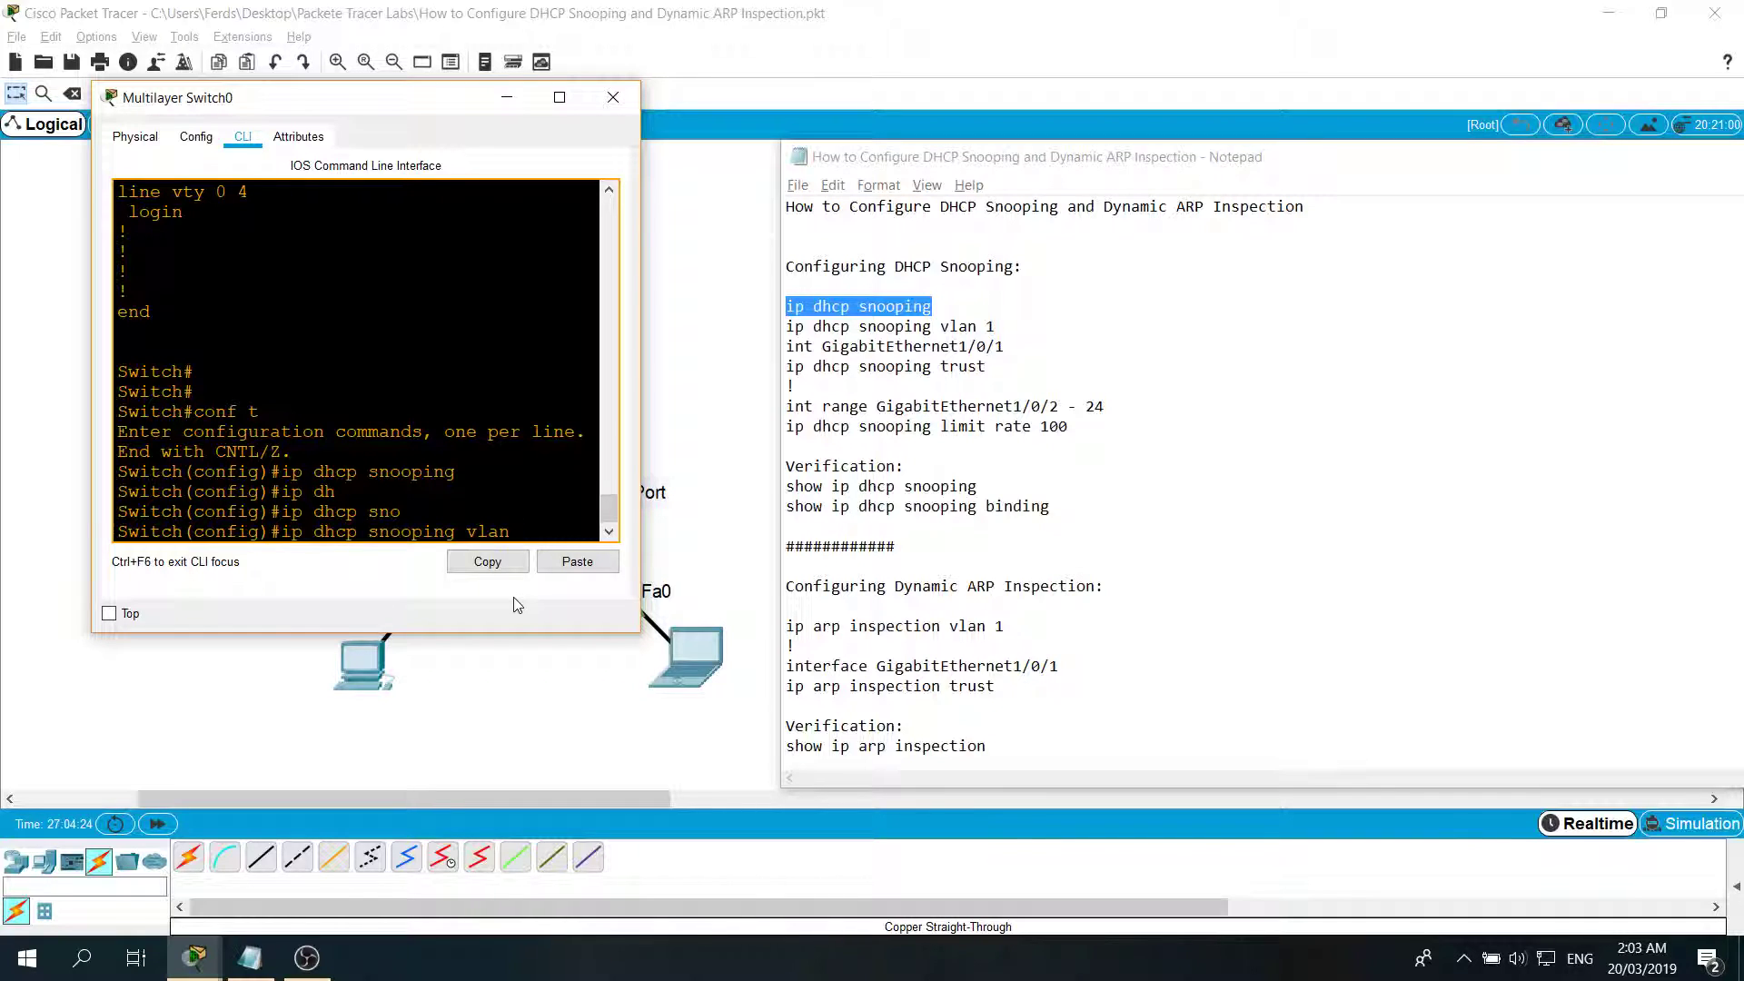
type(" 1")
key("Return")
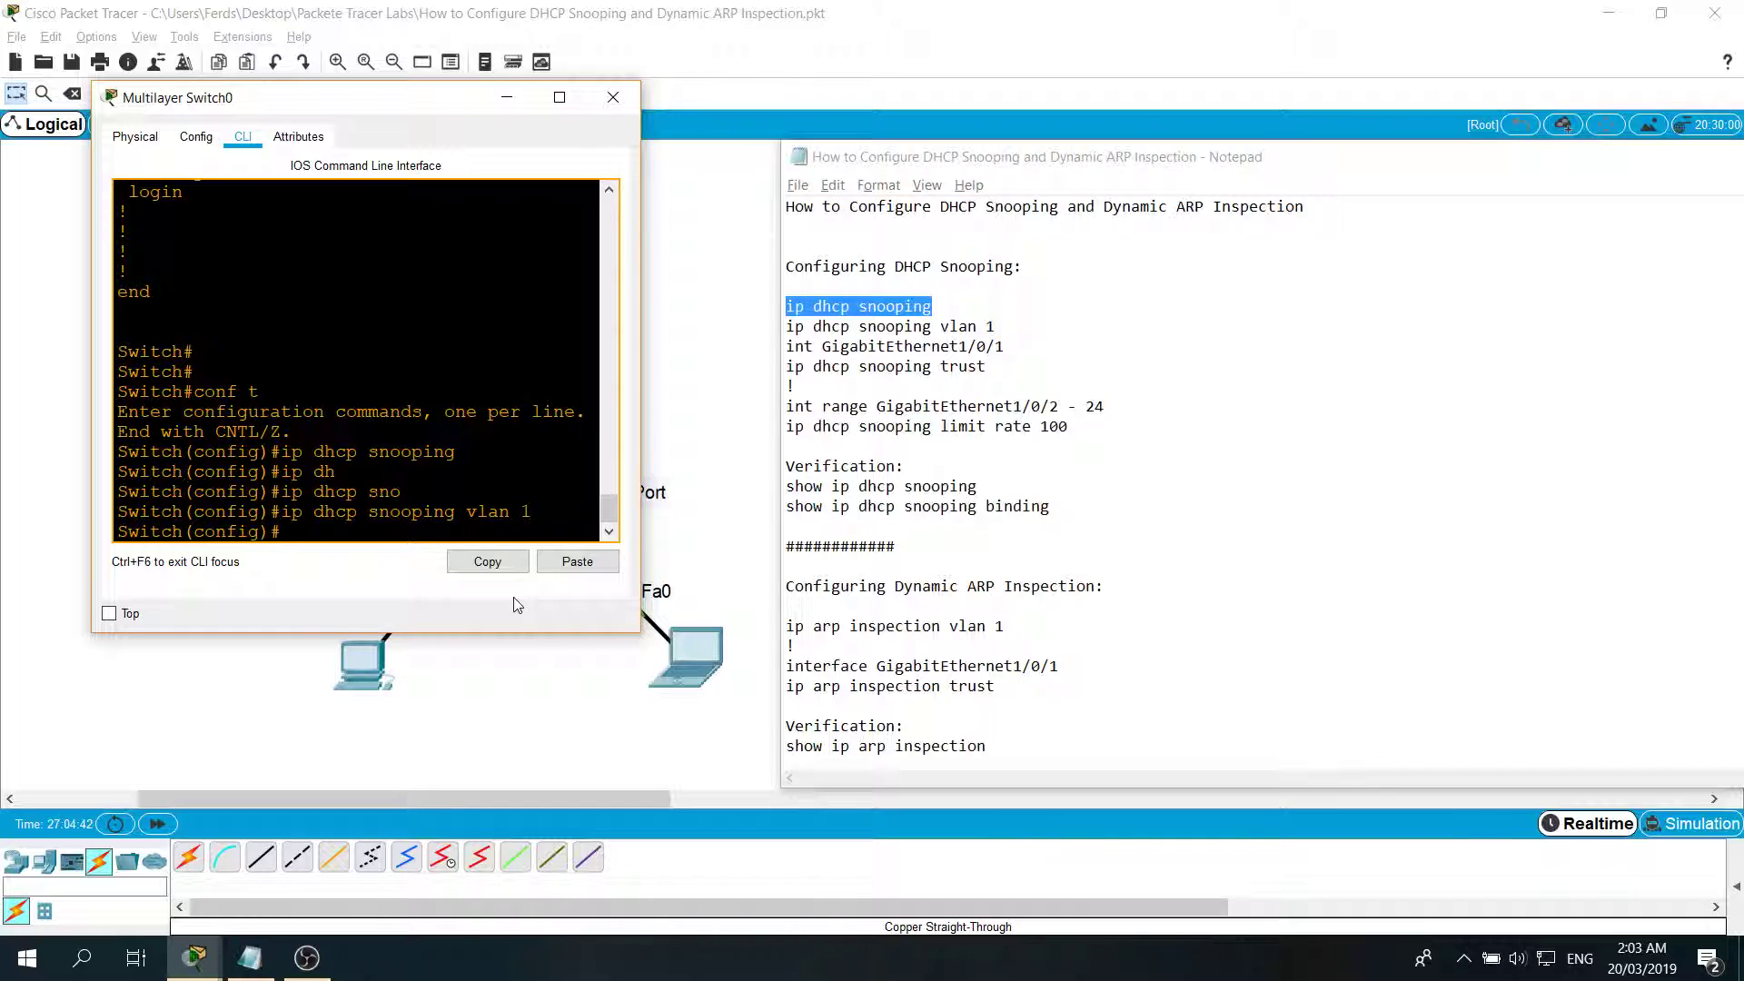
Step: Enter interface configuration for GigabitEthernet1/0/1 using the line copied from the notes
left_click_drag(532, 512, 466, 511)
left_click_drag(1004, 347, 787, 346)
right_click(833, 354)
left_click(885, 413)
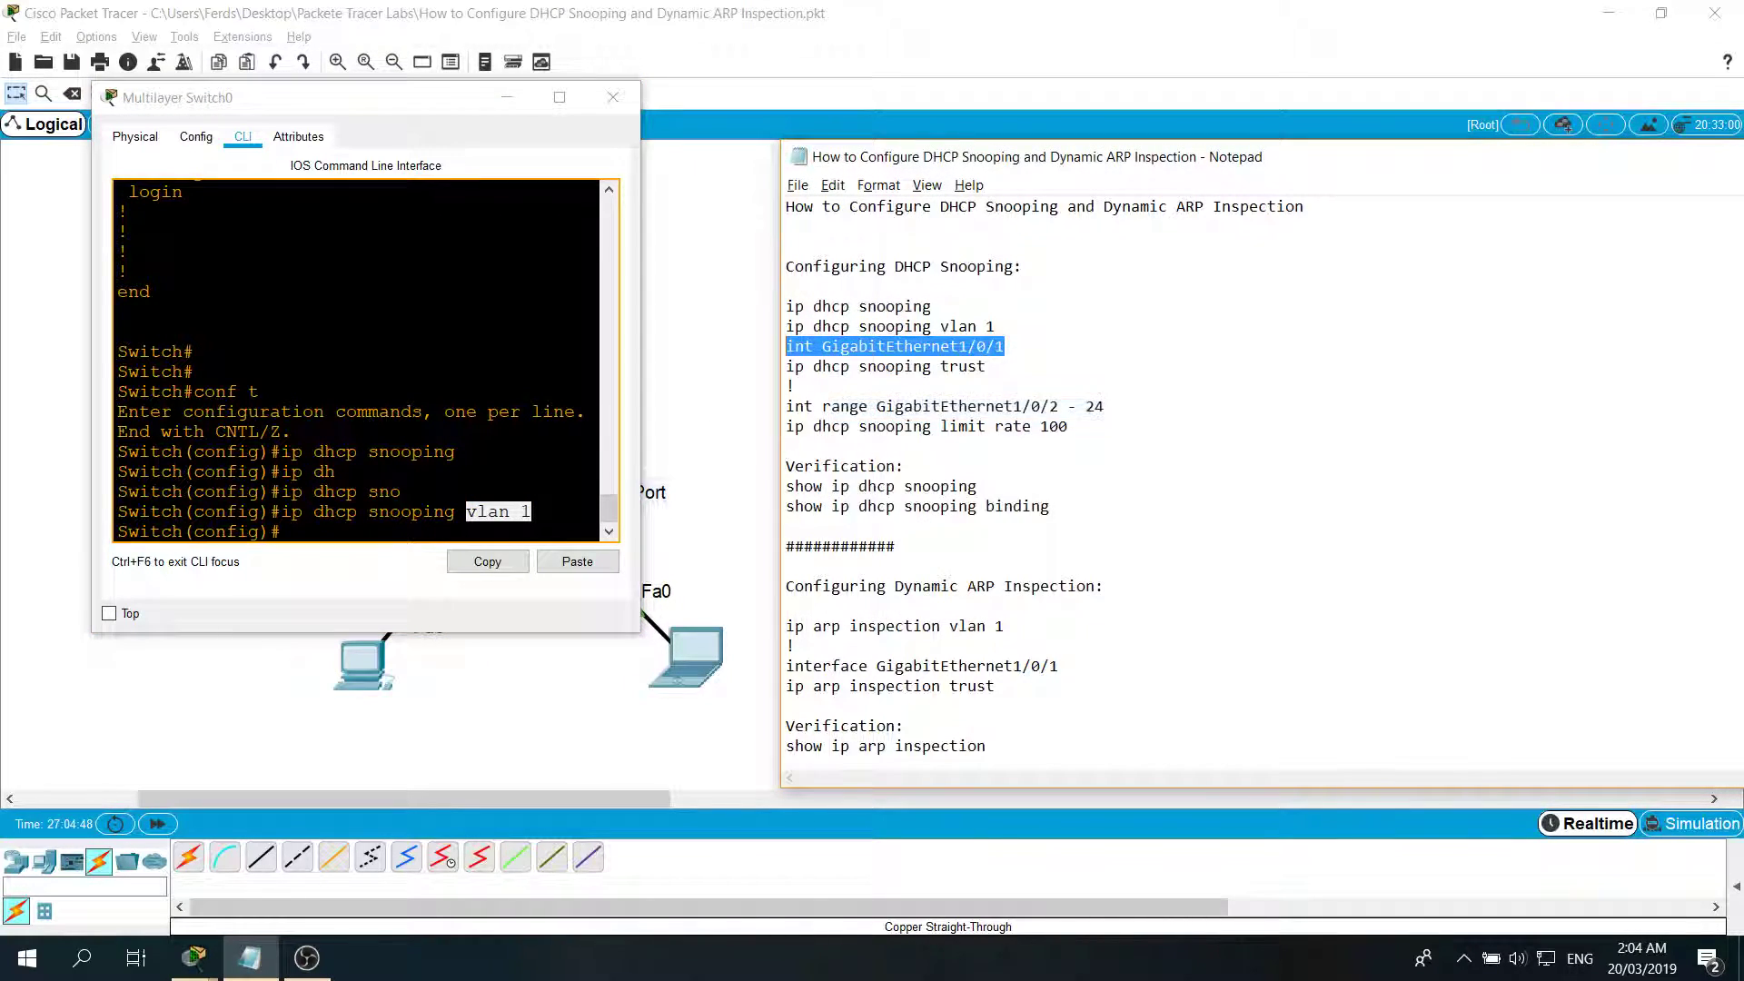
left_click(335, 451)
right_click(412, 455)
left_click(450, 490)
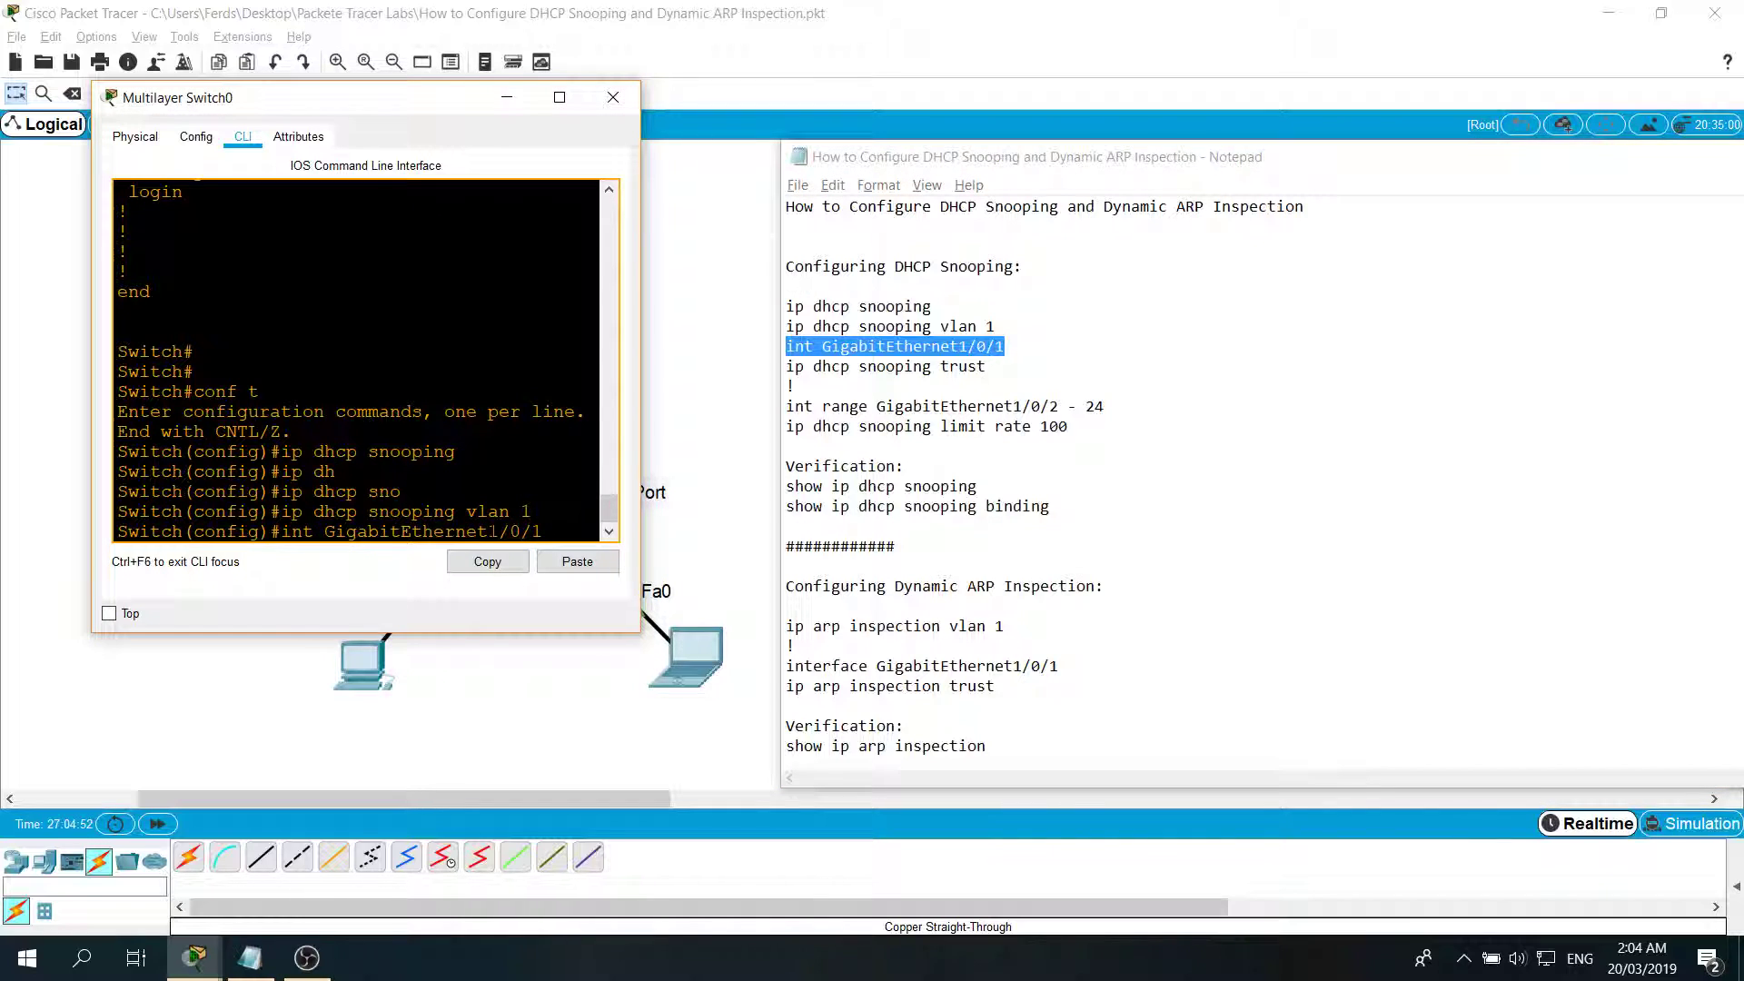
key("Return")
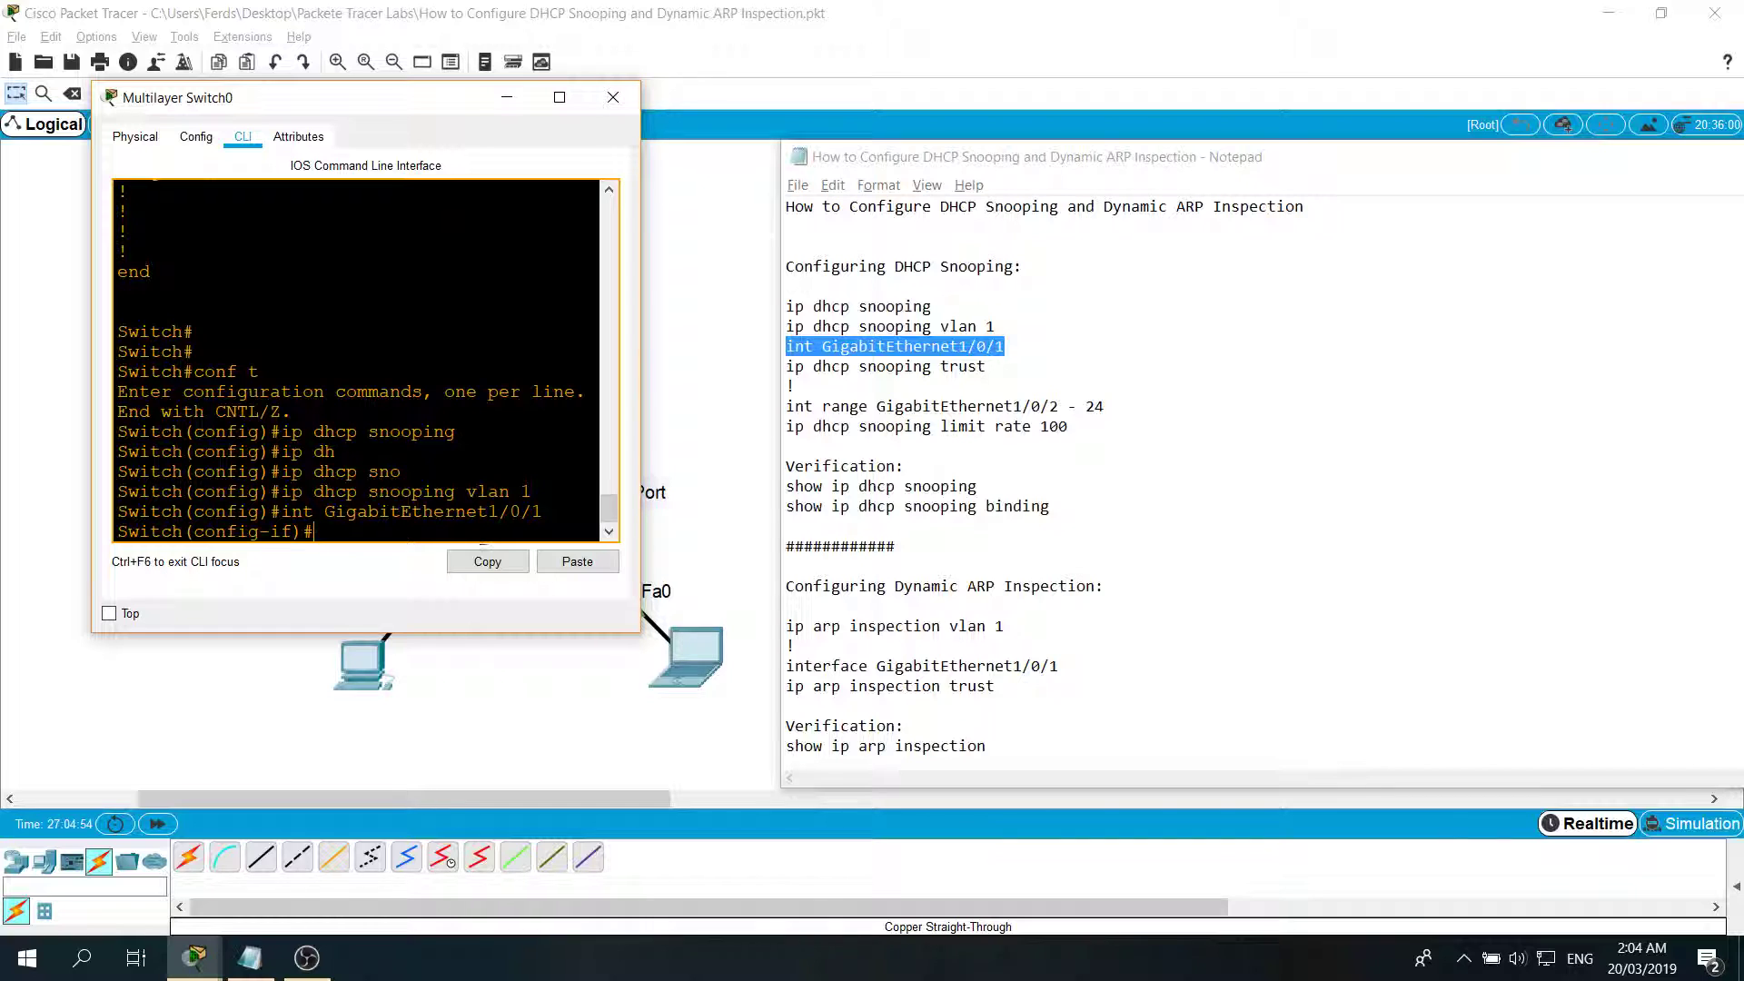
left_click_drag(339, 113, 1095, 180)
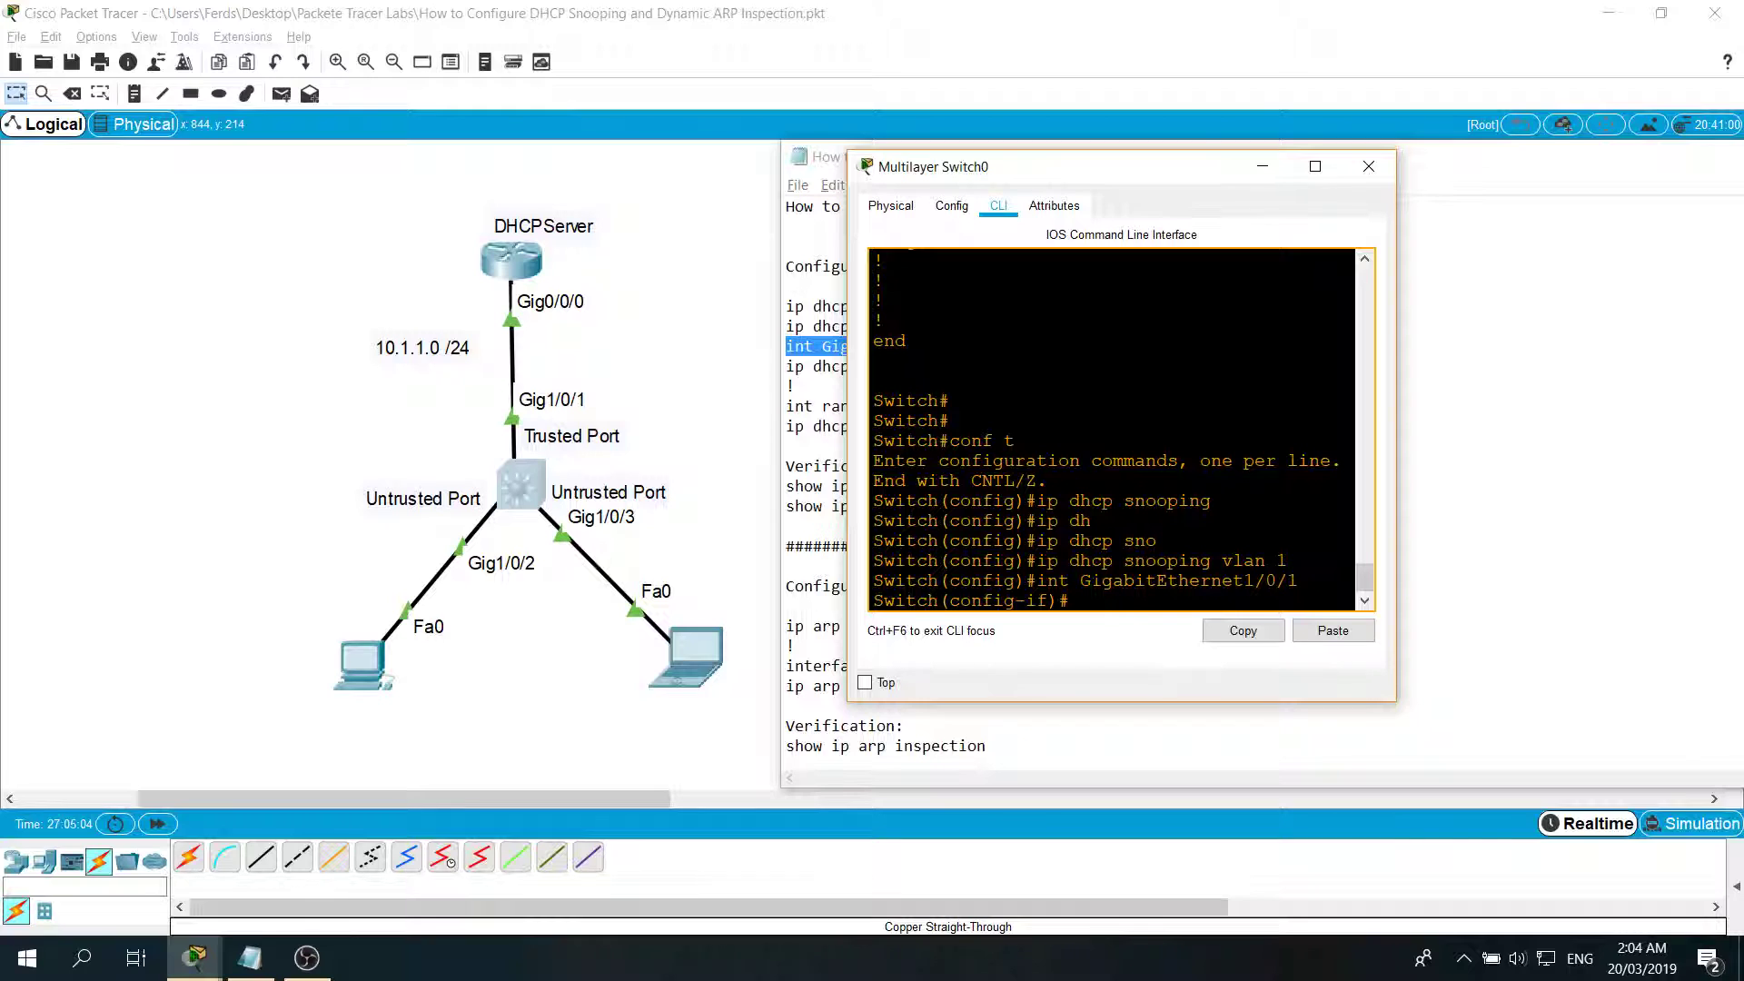
left_click_drag(1157, 174, 350, 191)
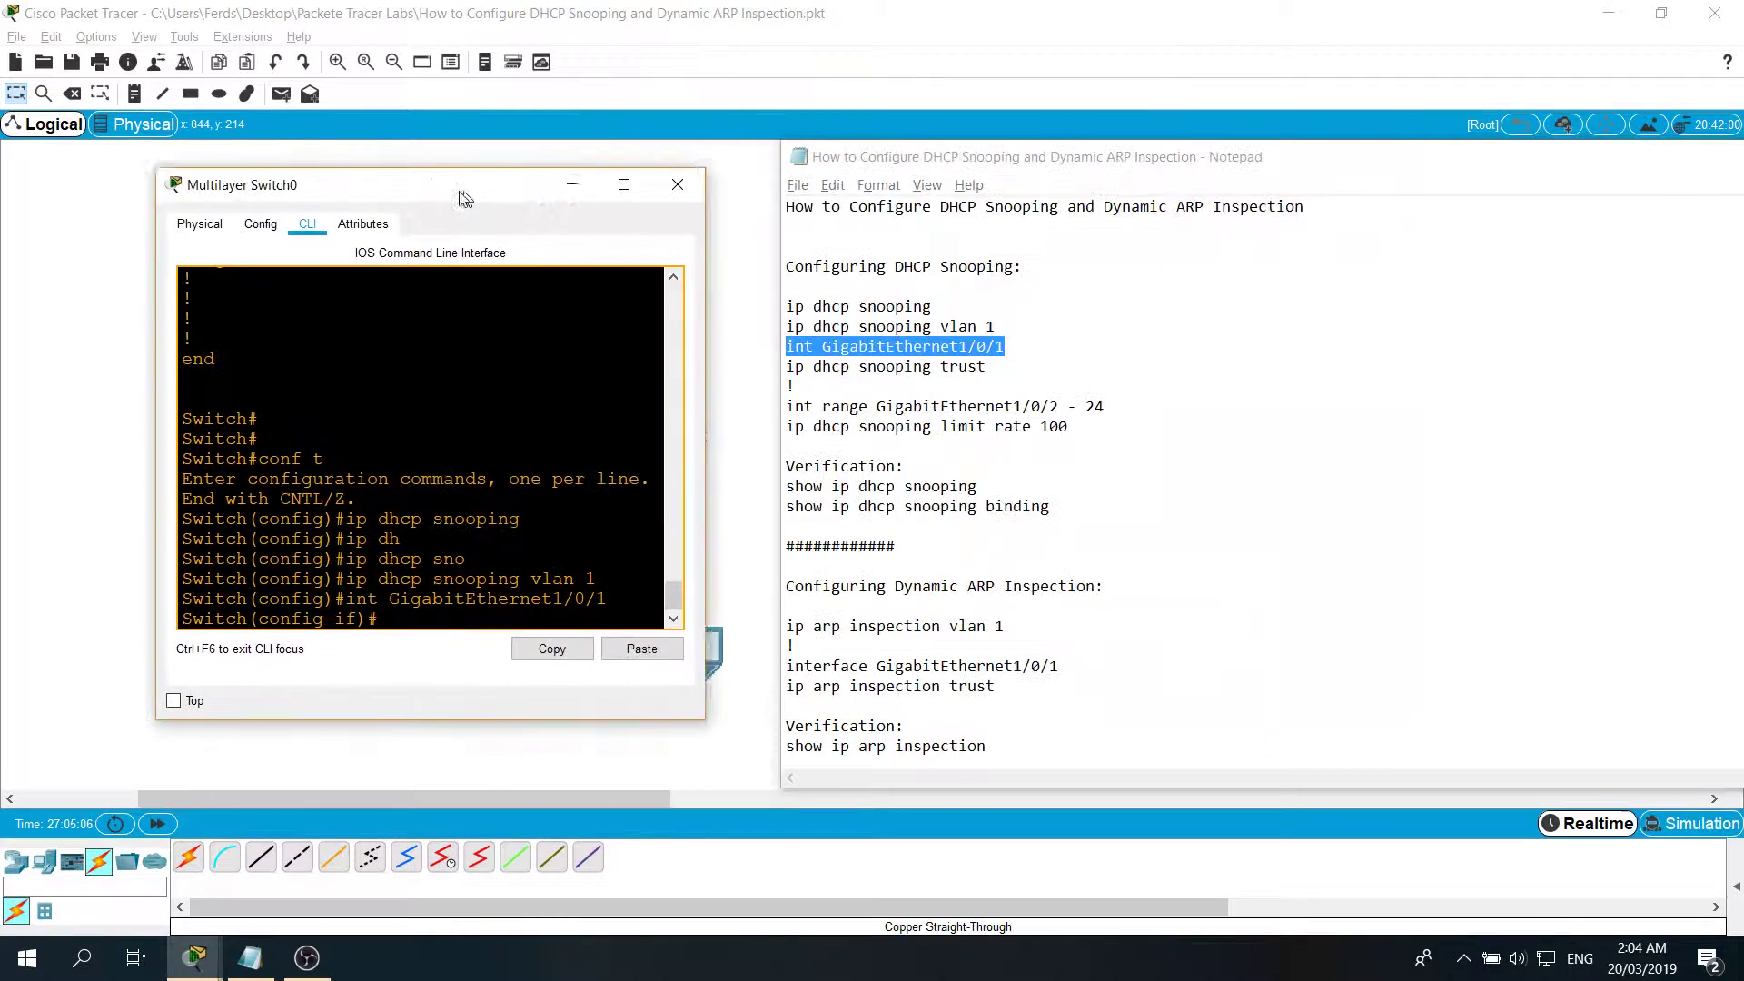
Step: Mark GigabitEthernet1/0/1 with ip dhcp snooping trust
type("ip dh")
key("Tab")
type("sno")
key("Tab")
type("tru")
key("Tab")
key("Return")
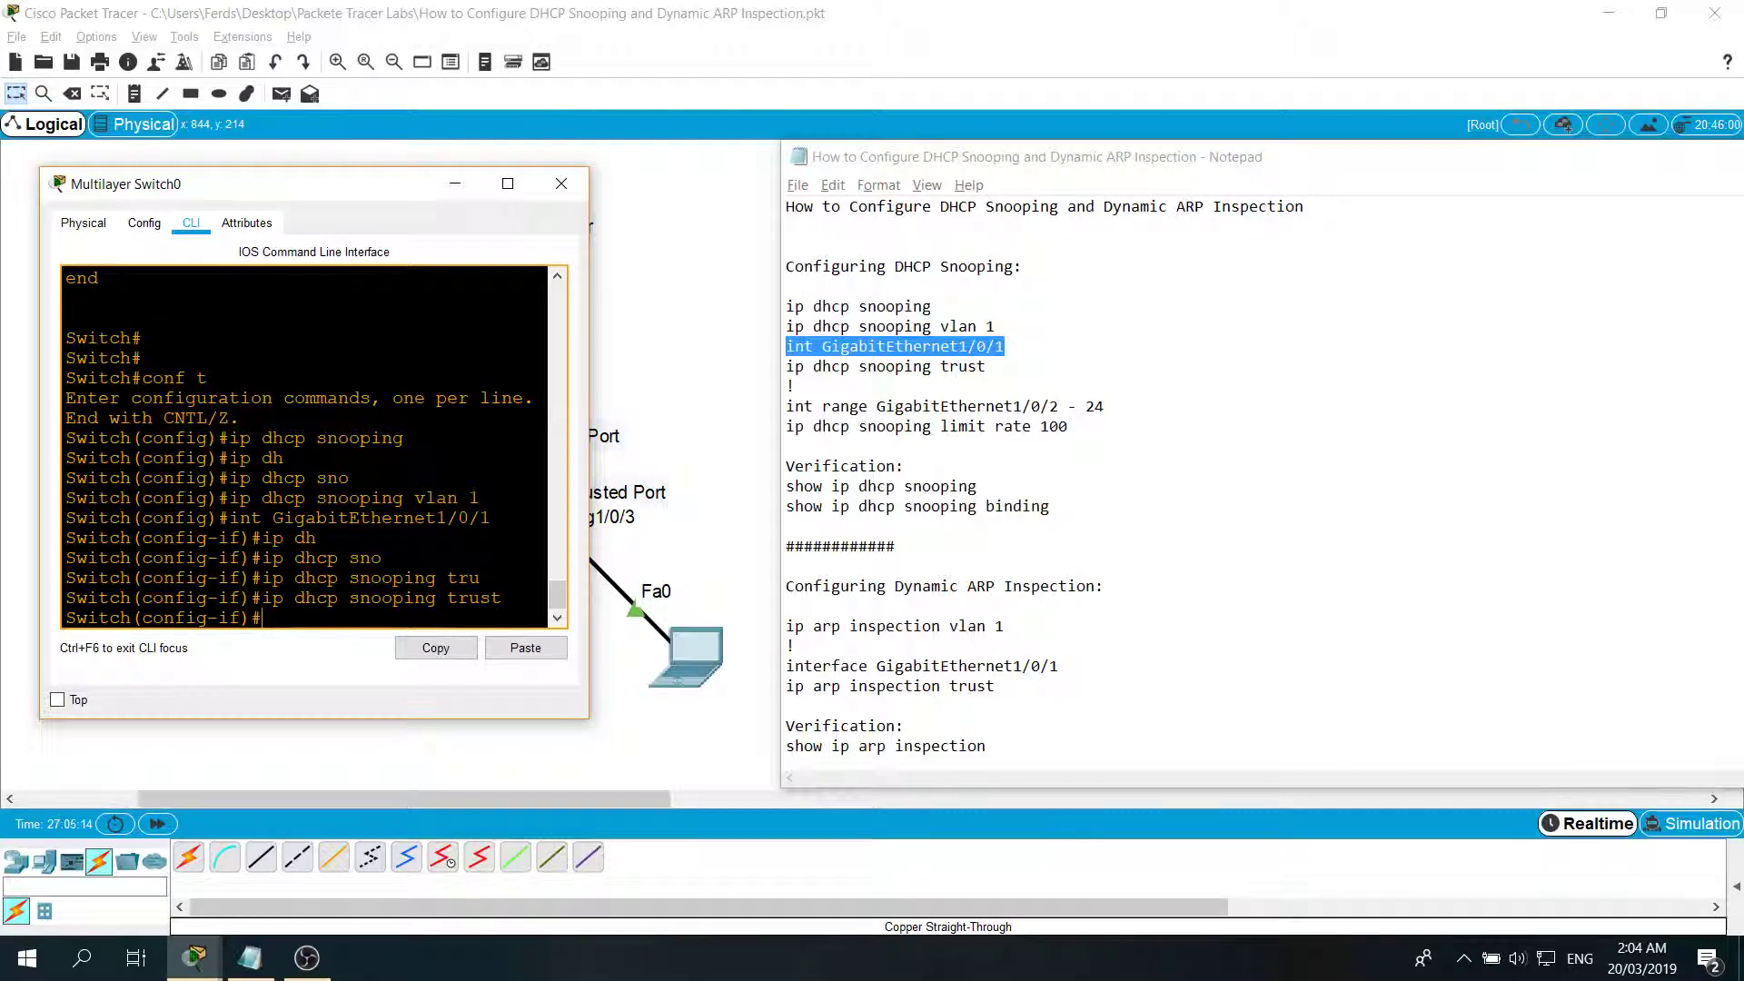
left_click_drag(383, 192, 379, 90)
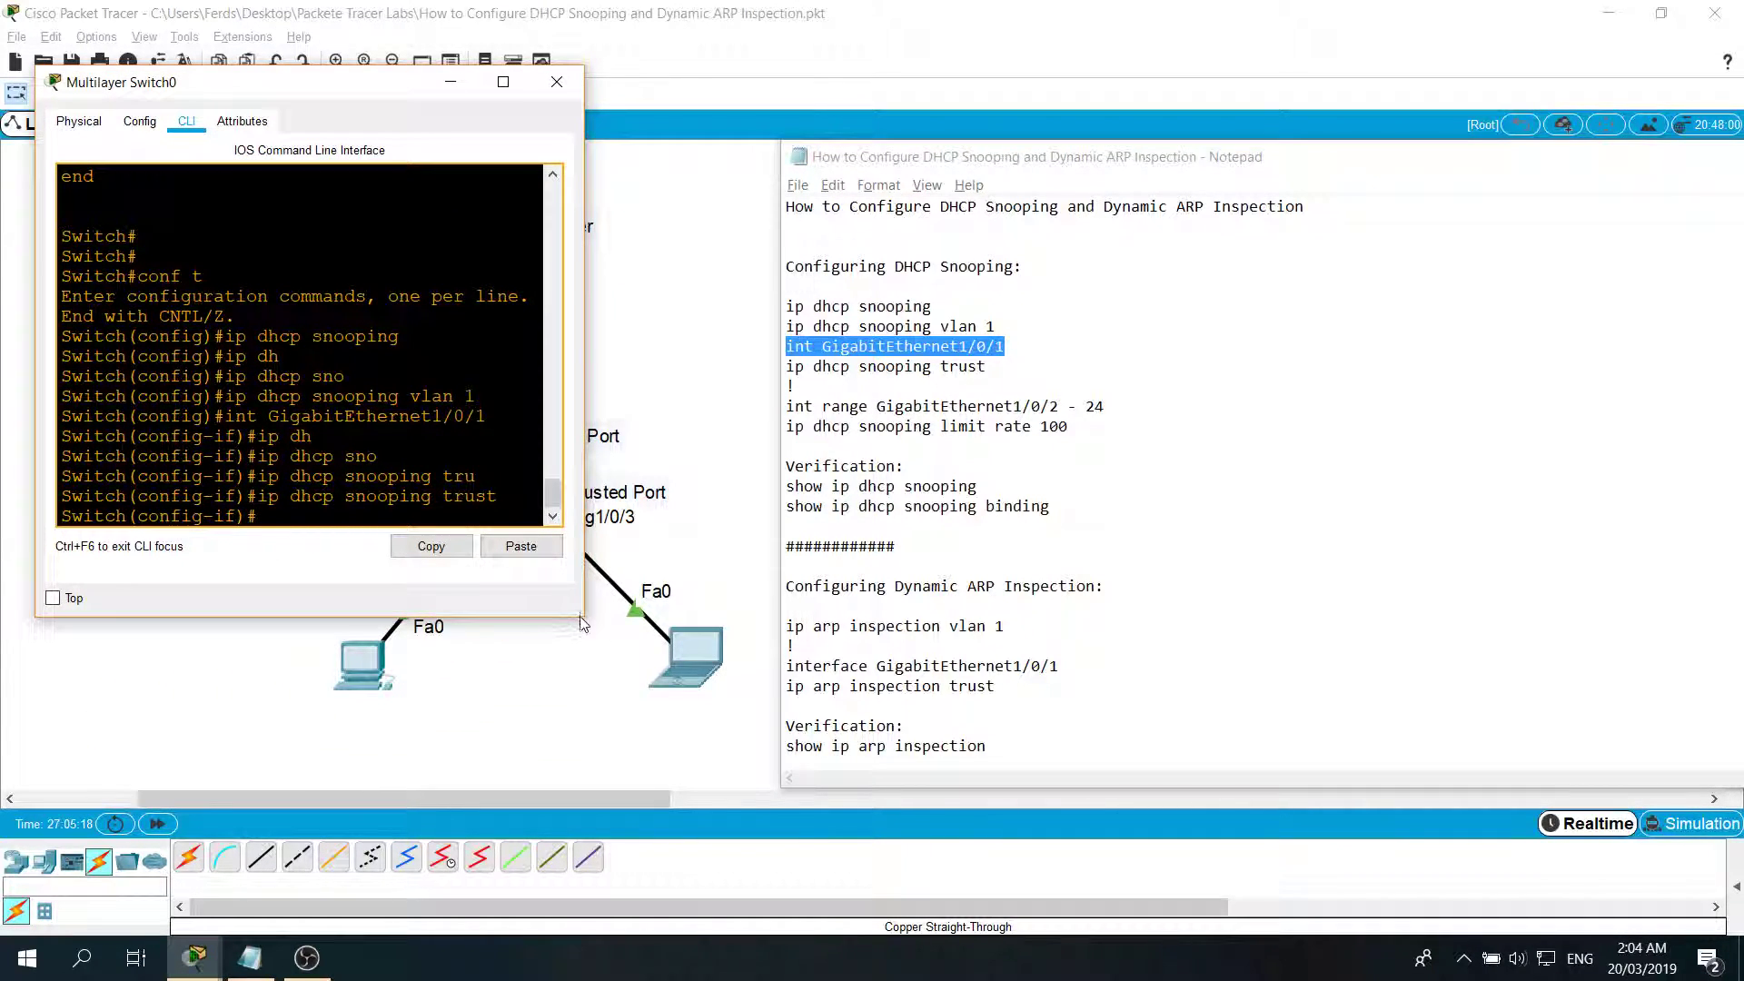
left_click_drag(582, 625, 727, 724)
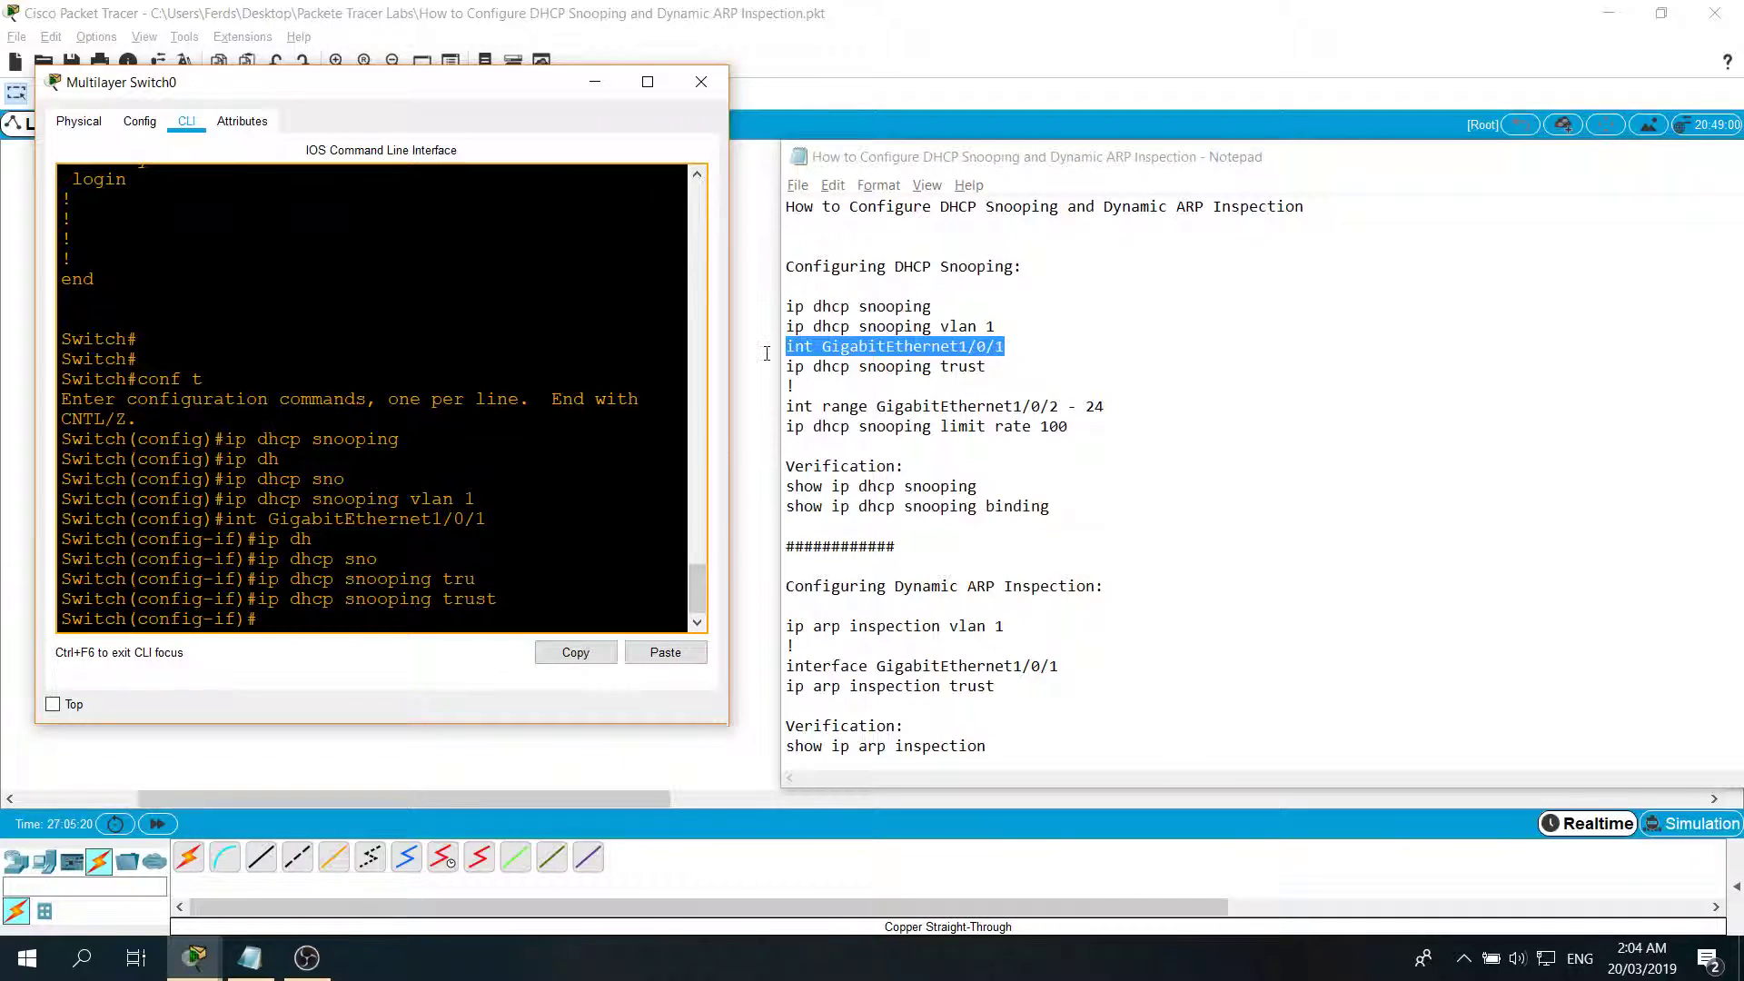
left_click_drag(509, 84, 1303, 108)
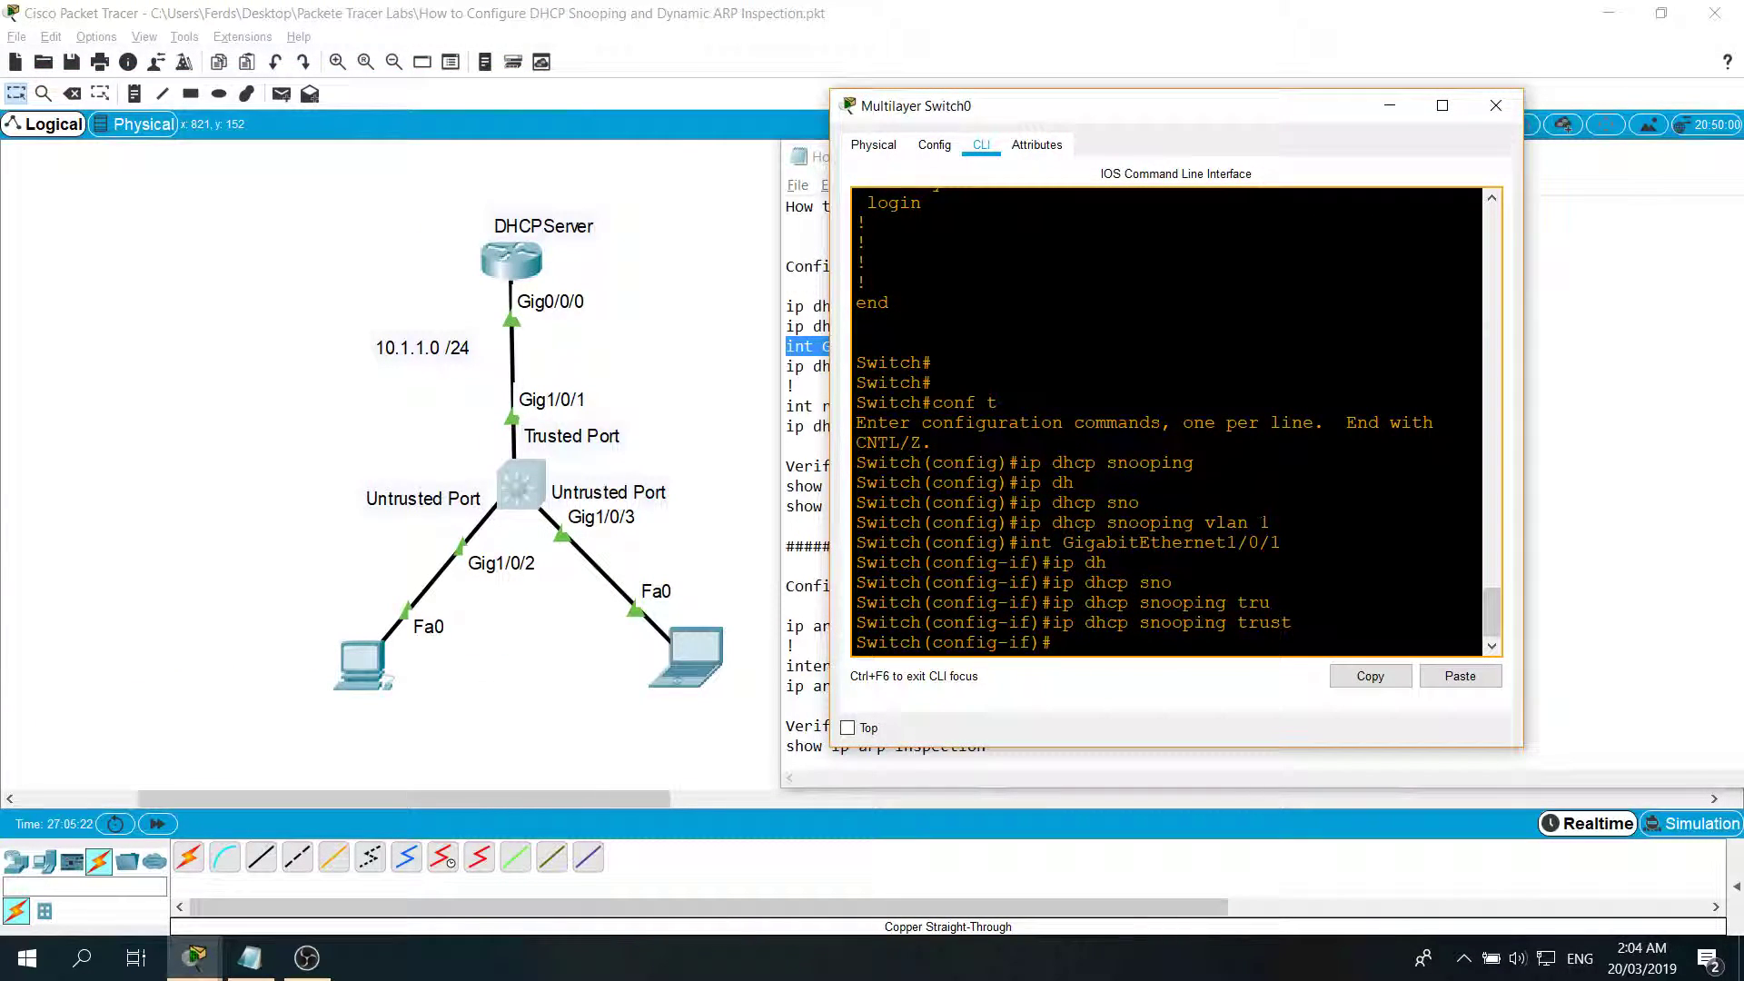
left_click_drag(1271, 524, 1019, 524)
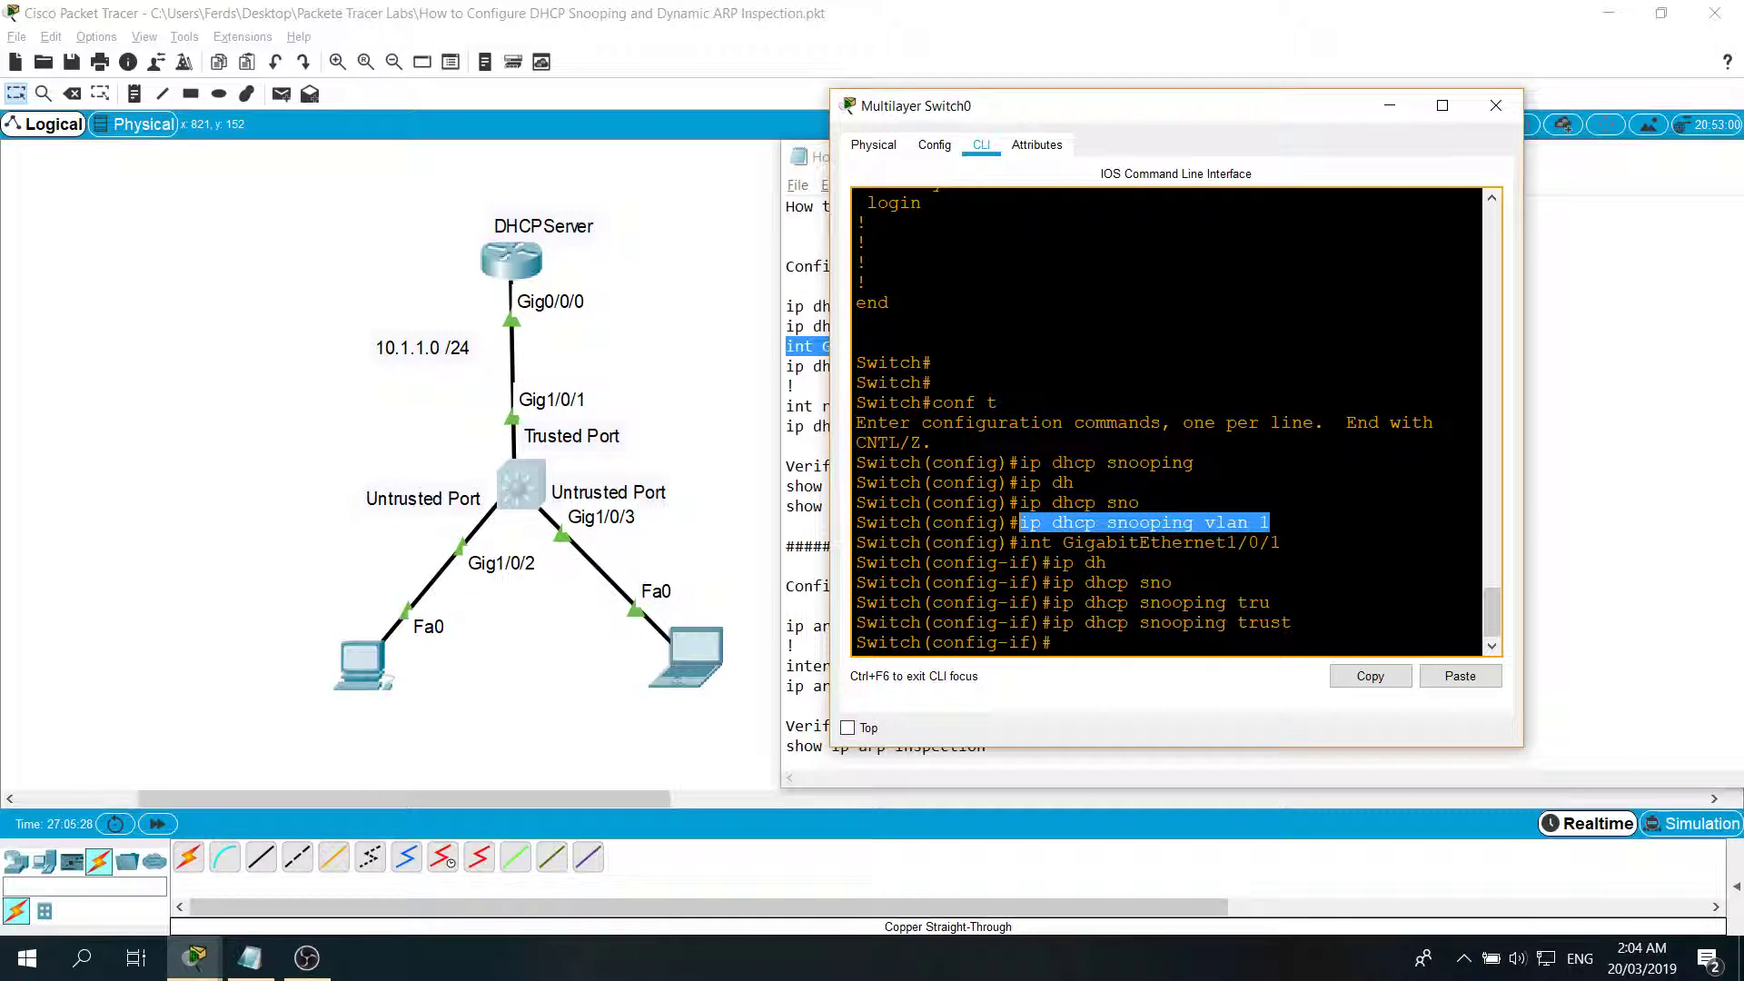
left_click(1240, 522)
left_click_drag(1271, 524, 1021, 523)
left_click_drag(1279, 543, 1054, 542)
left_click(1146, 603)
left_click_drag(1280, 542, 1052, 543)
left_click(1172, 582)
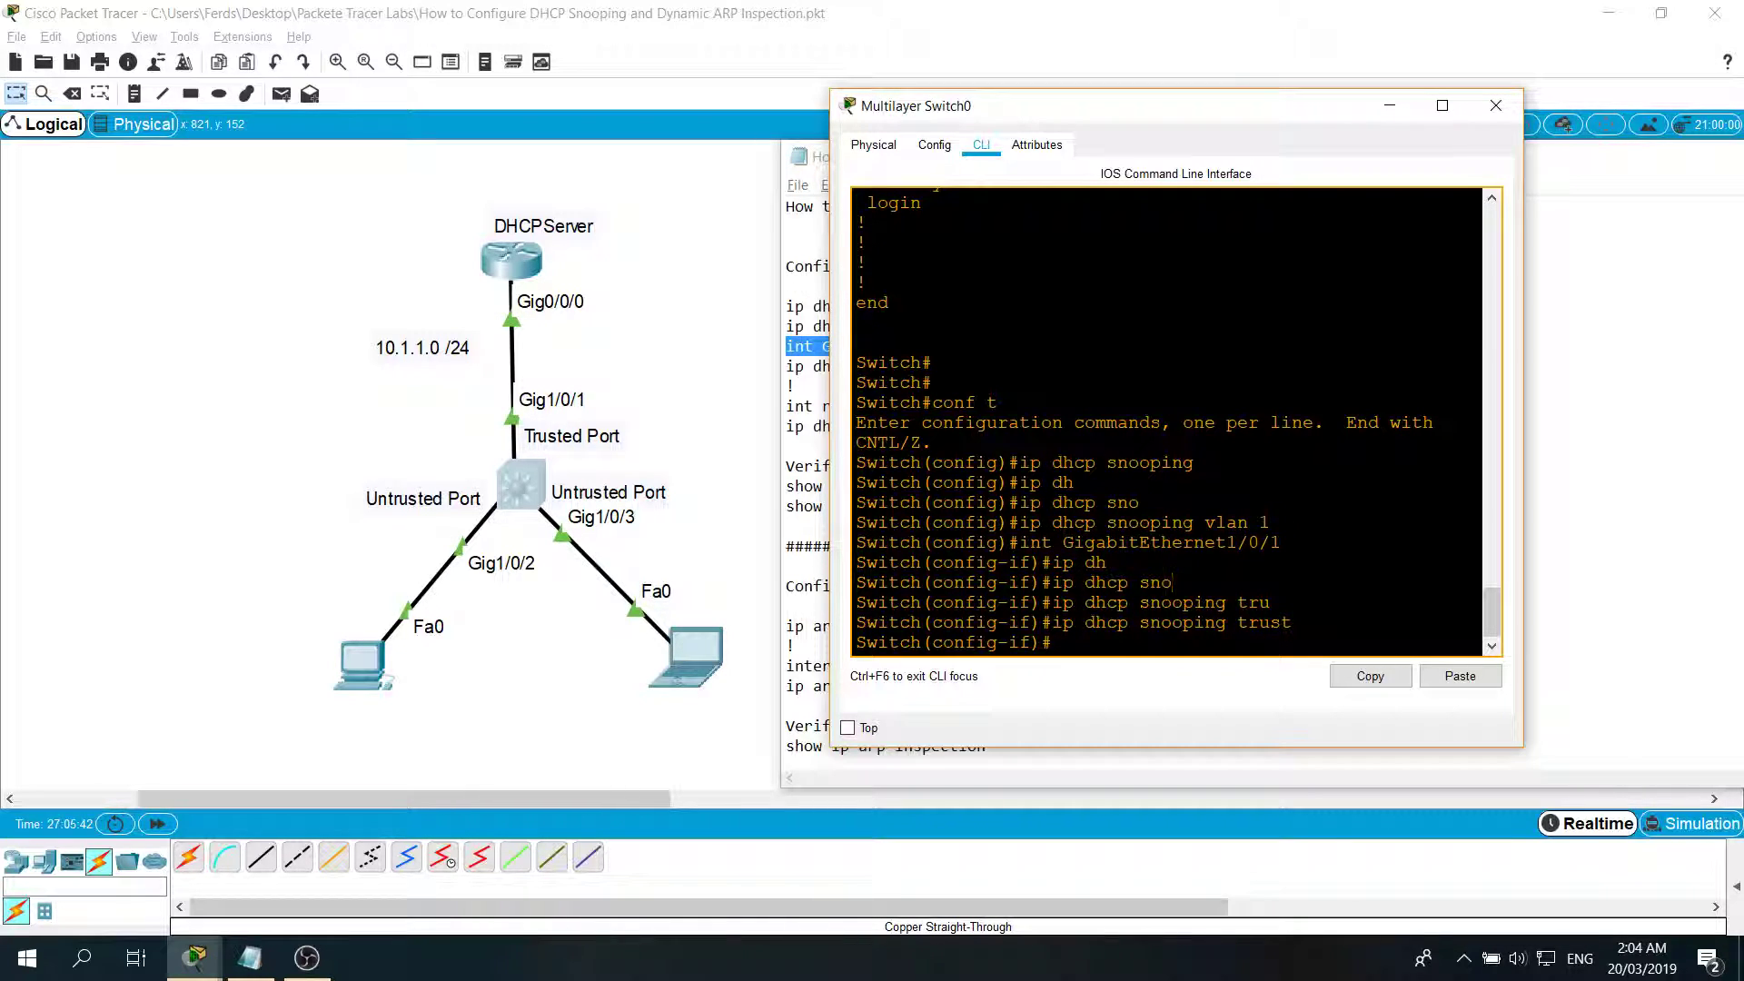
left_click_drag(1291, 622, 1167, 622)
left_click(1172, 582)
left_click_drag(1199, 106, 437, 136)
Step: Enlarge the switch CLI window and review the int range and rate limit lines in the notes
left_click(895, 385)
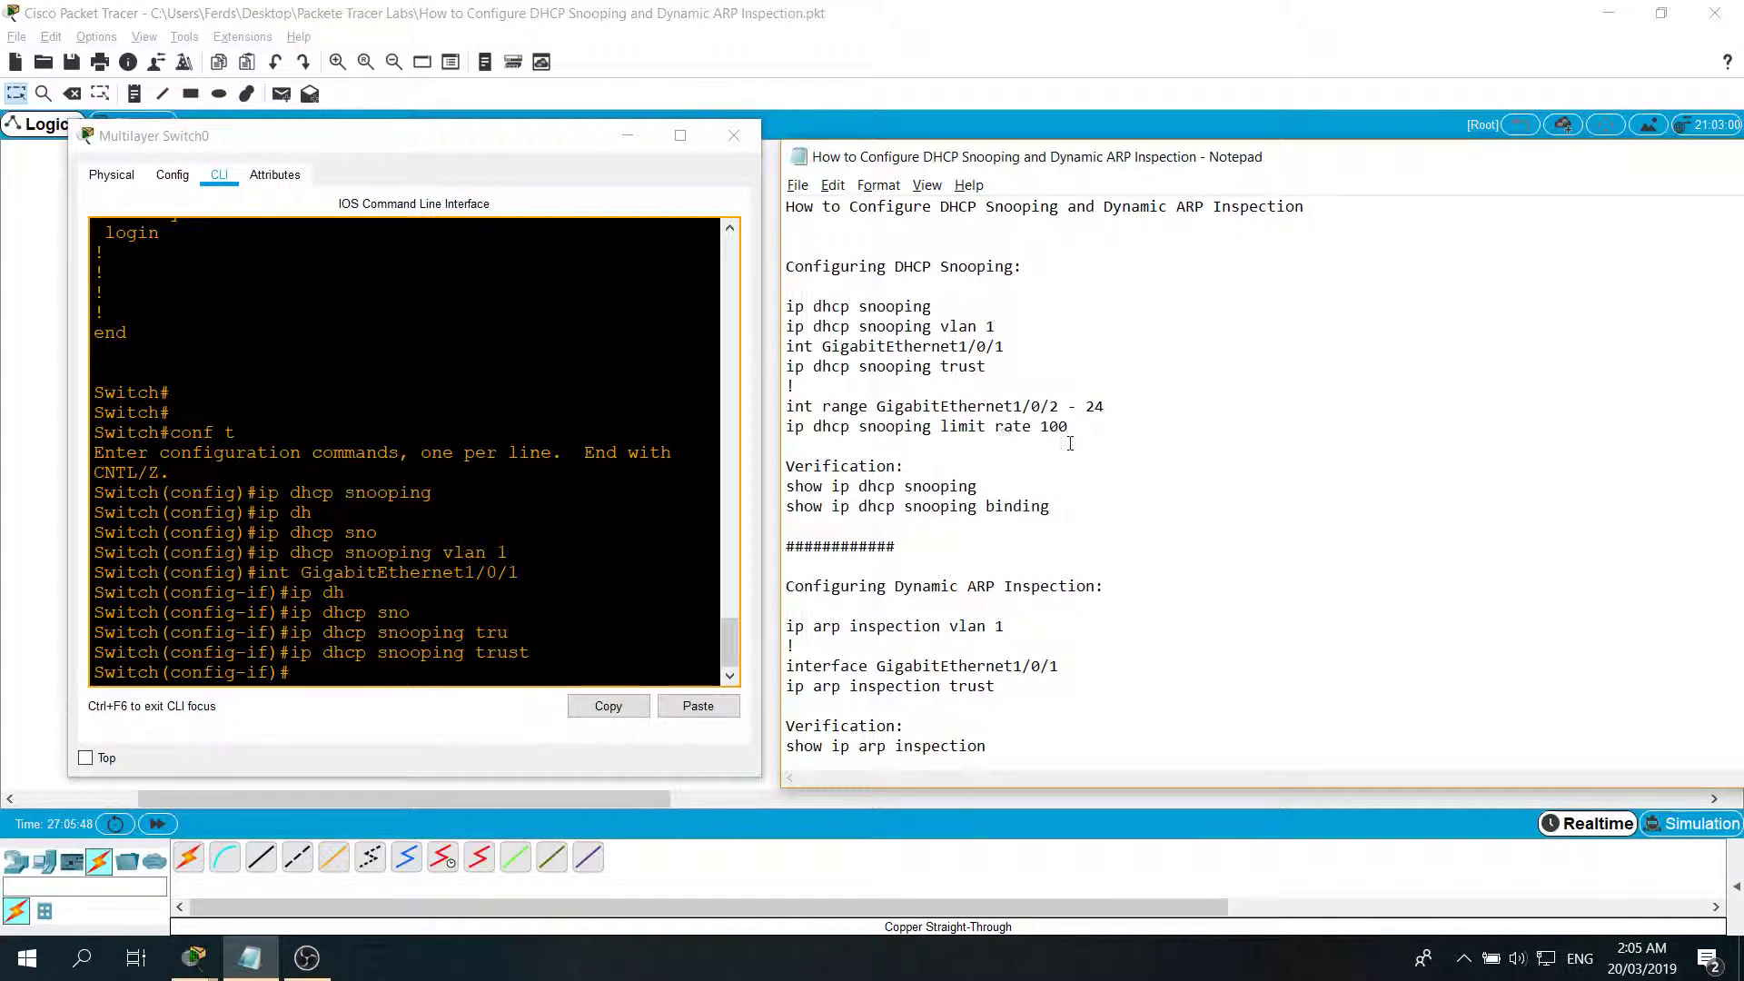
left_click_drag(502, 128, 446, 104)
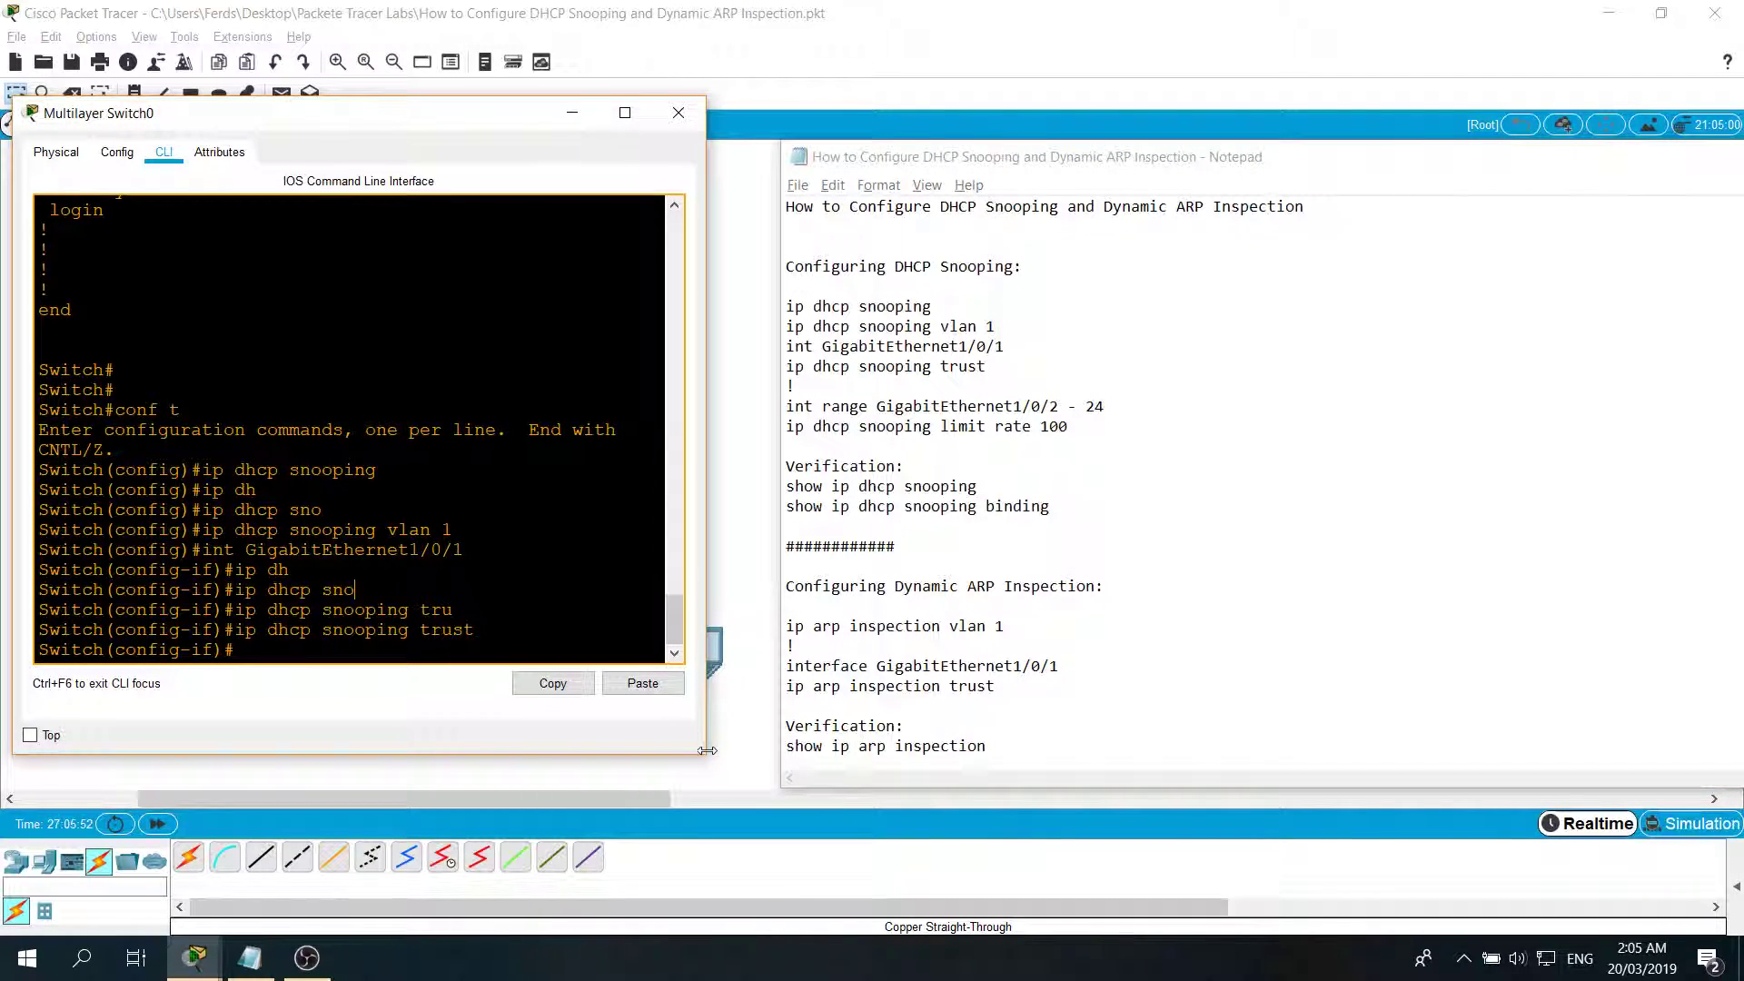
left_click_drag(705, 756, 783, 783)
left_click(1069, 426)
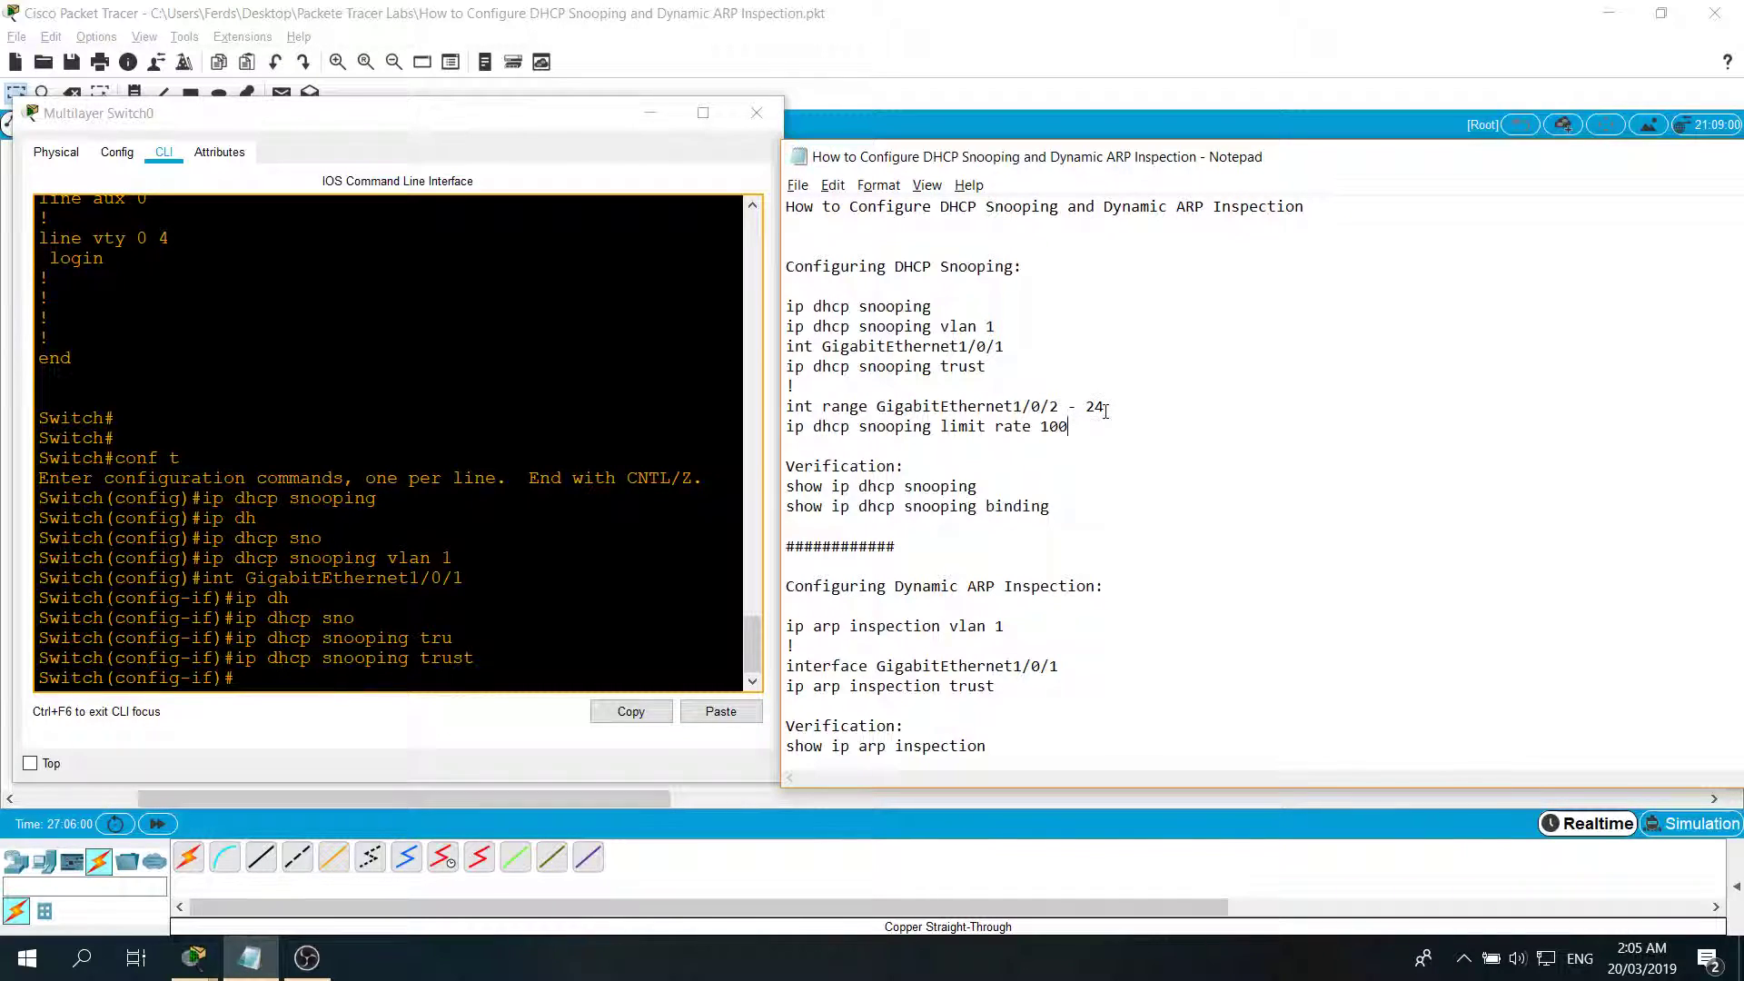
left_click_drag(1105, 407, 786, 407)
left_click(1048, 426)
left_click_drag(1005, 346, 895, 346)
left_click(1024, 447)
left_click(1085, 426)
Step: Apply ip dhcp snooping limit rate 100 to GigabitEthernet1/0/2 - 24, then end configuration mode
left_click_drag(1085, 425, 788, 407)
right_click(864, 414)
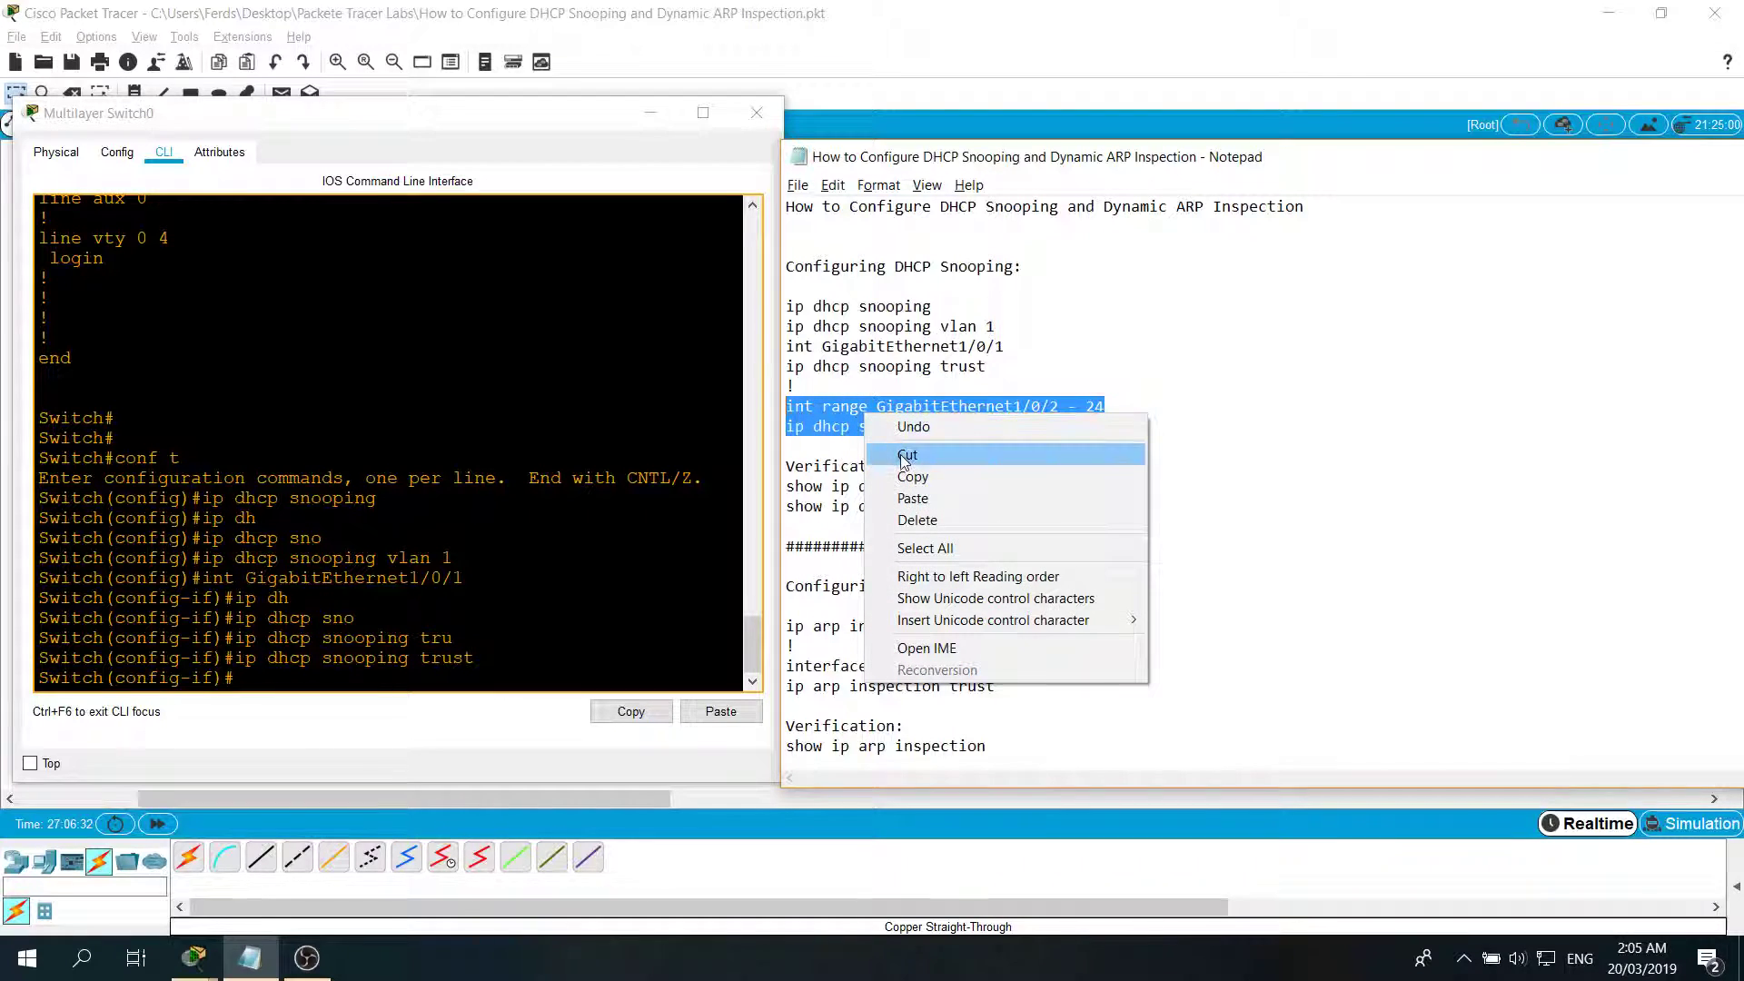
left_click(912, 476)
right_click(521, 483)
left_click(545, 521)
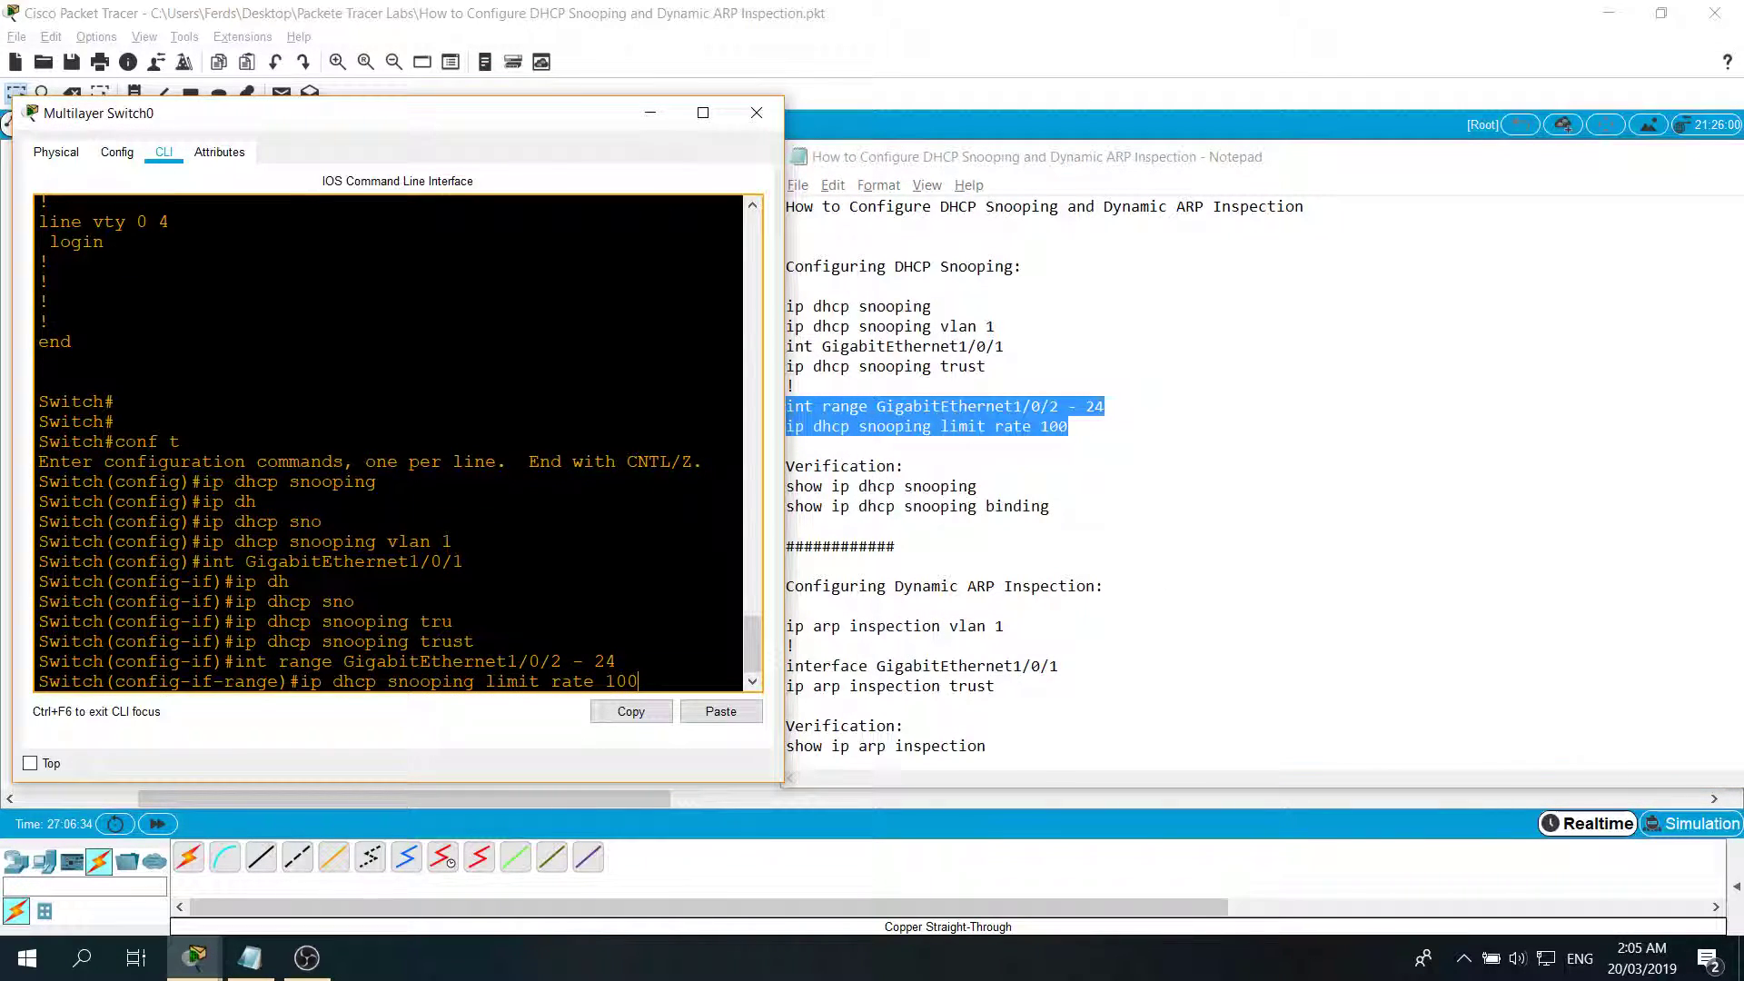
key("Return")
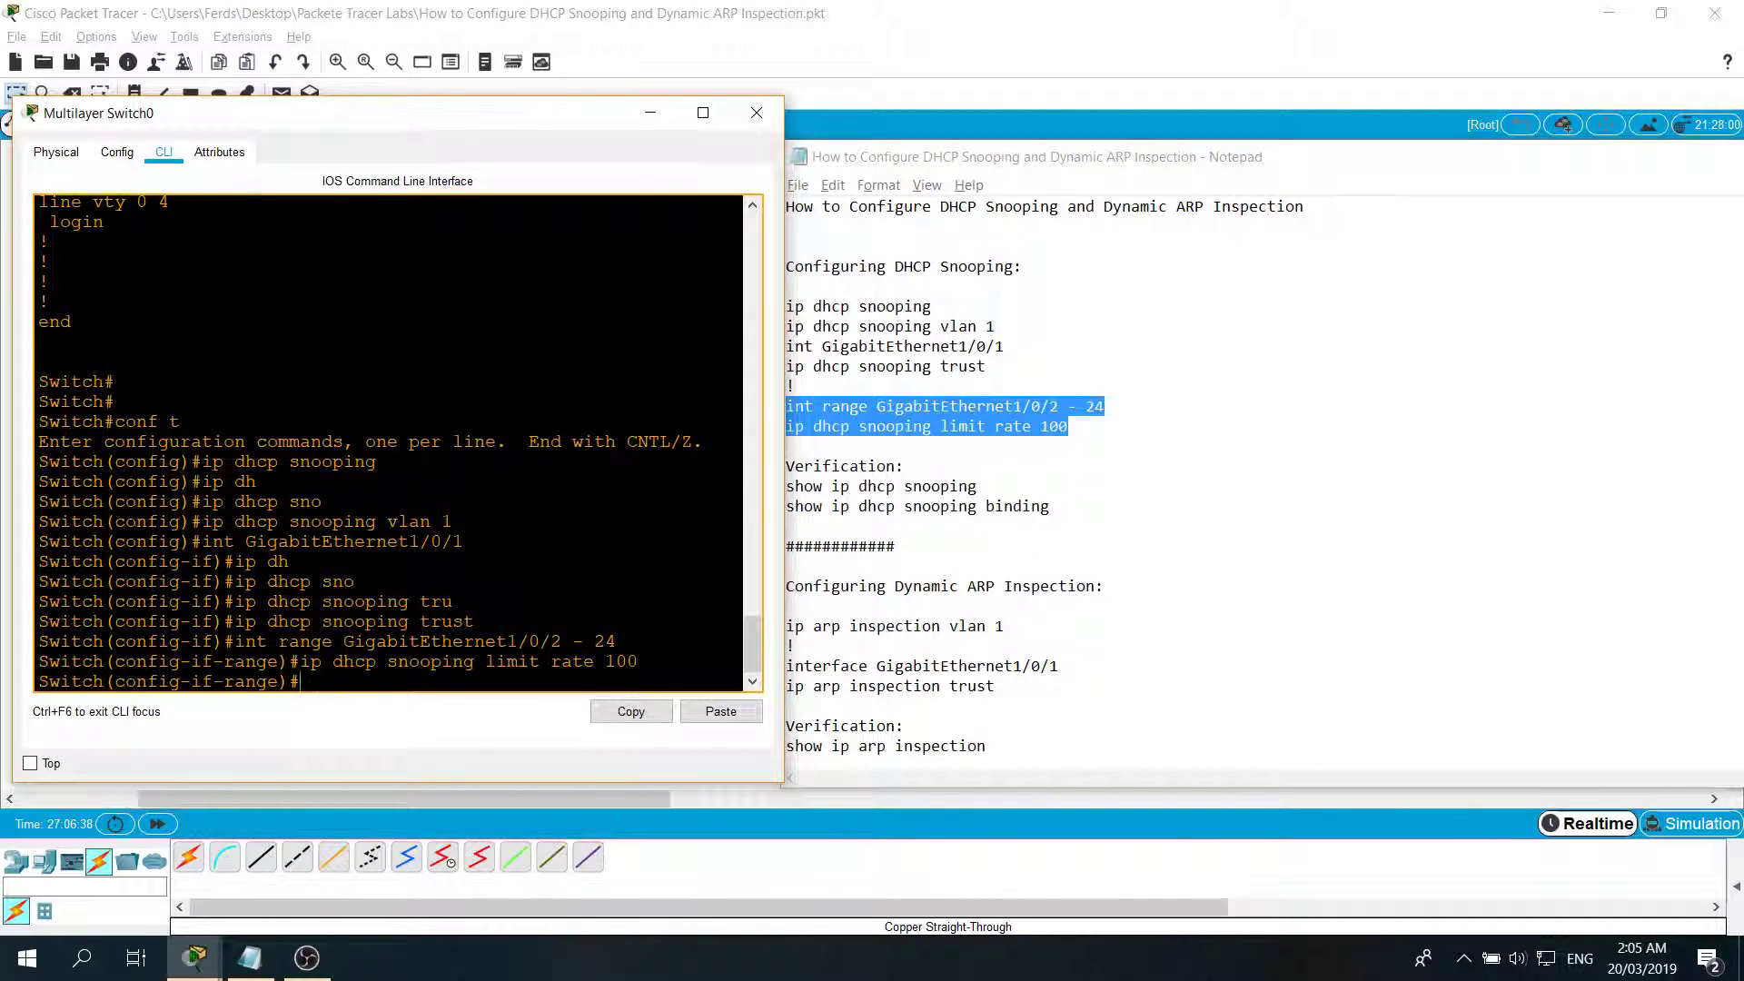
type("end")
key("Return")
key("Return")
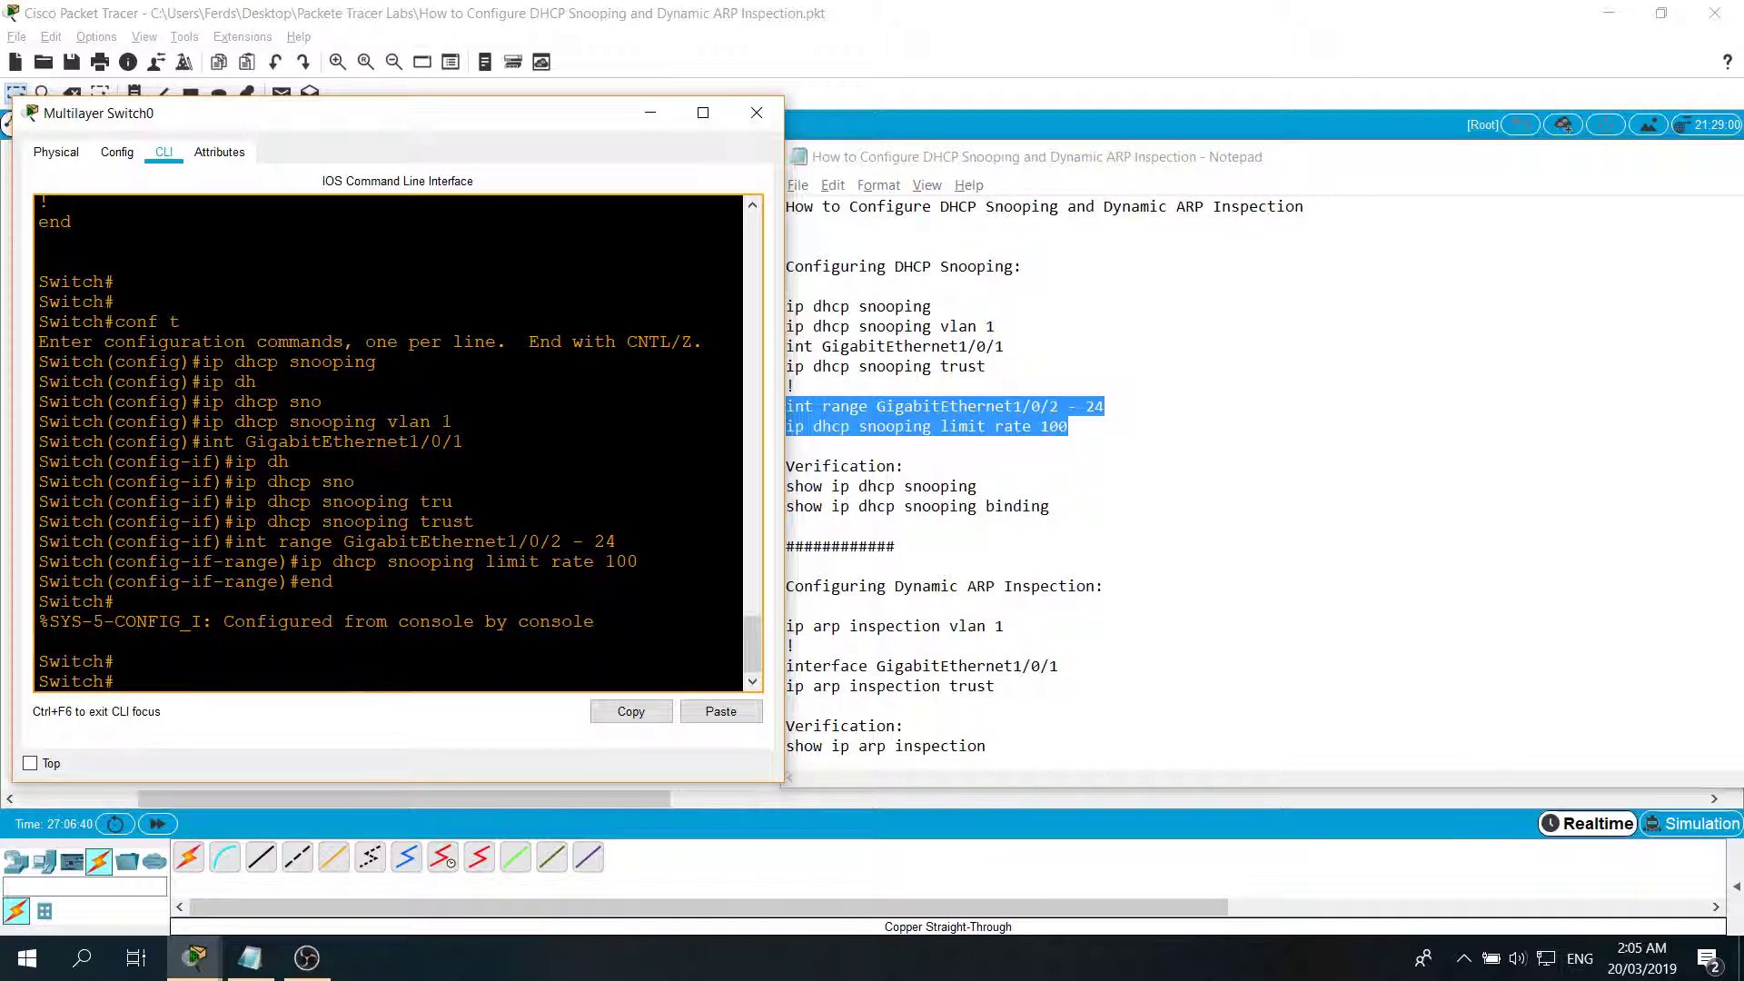
Step: Run show ip dhcp snooping to display the trusted and rate-limited ports
left_click(1606, 506)
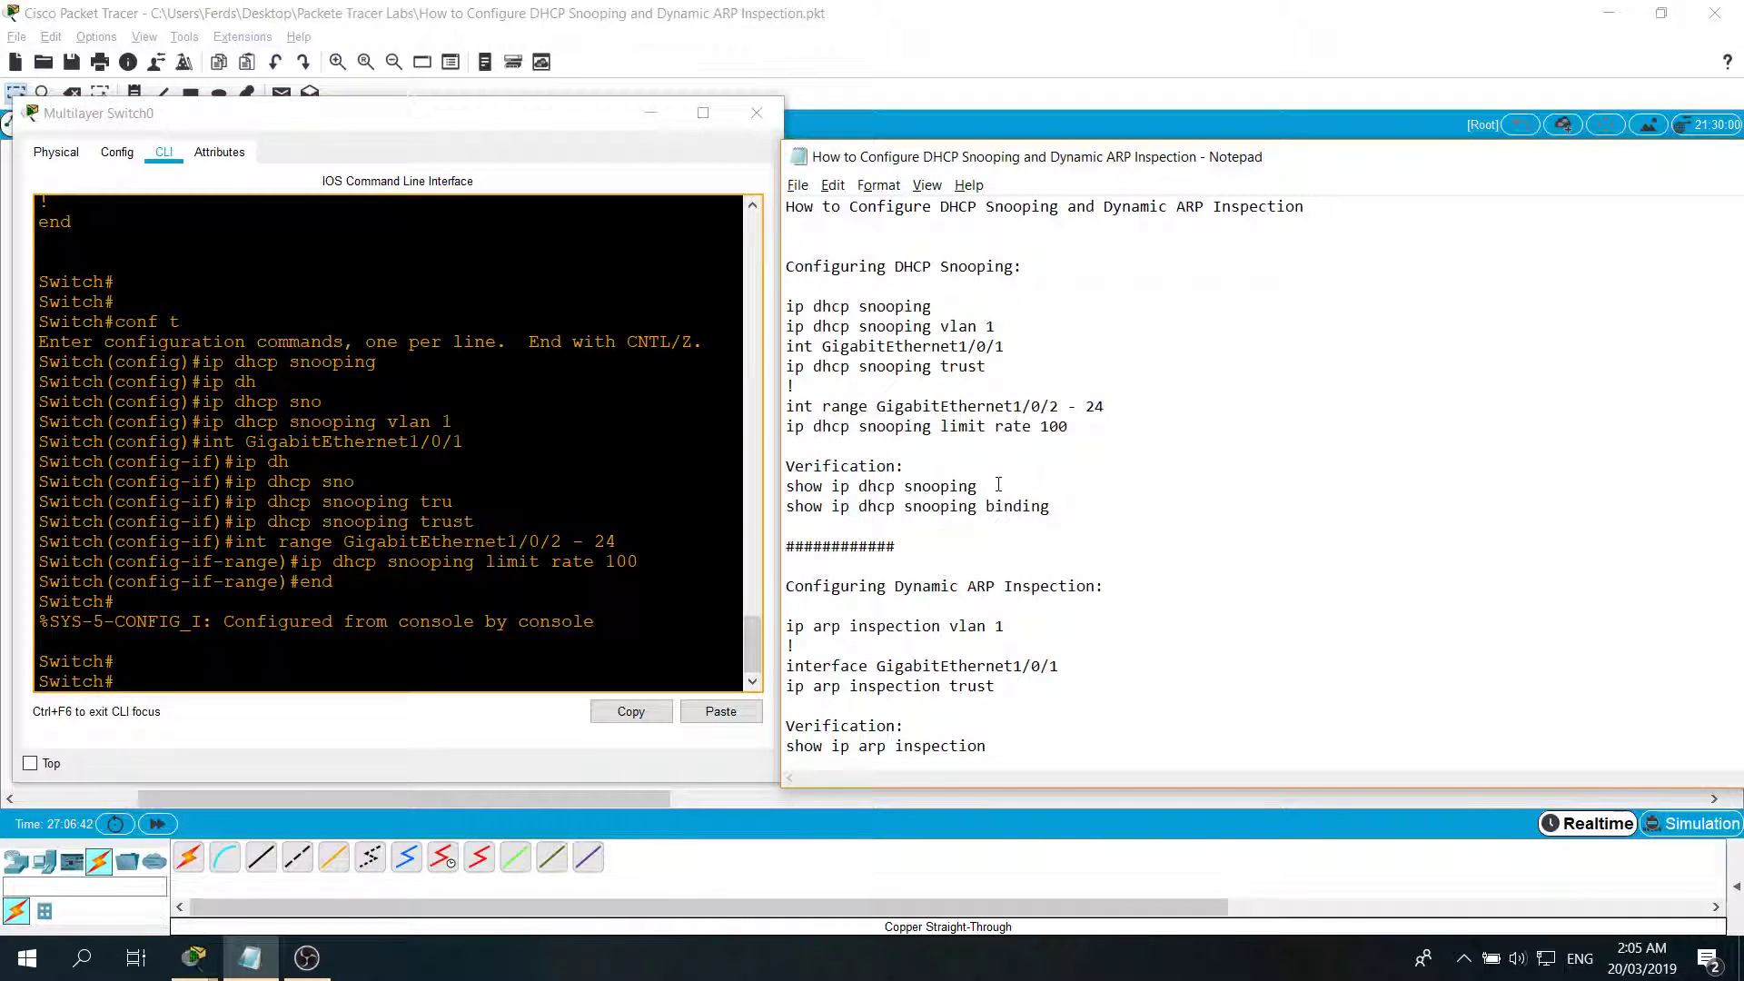
key("alt+Tab")
type("show ip dsh")
key("Tab")
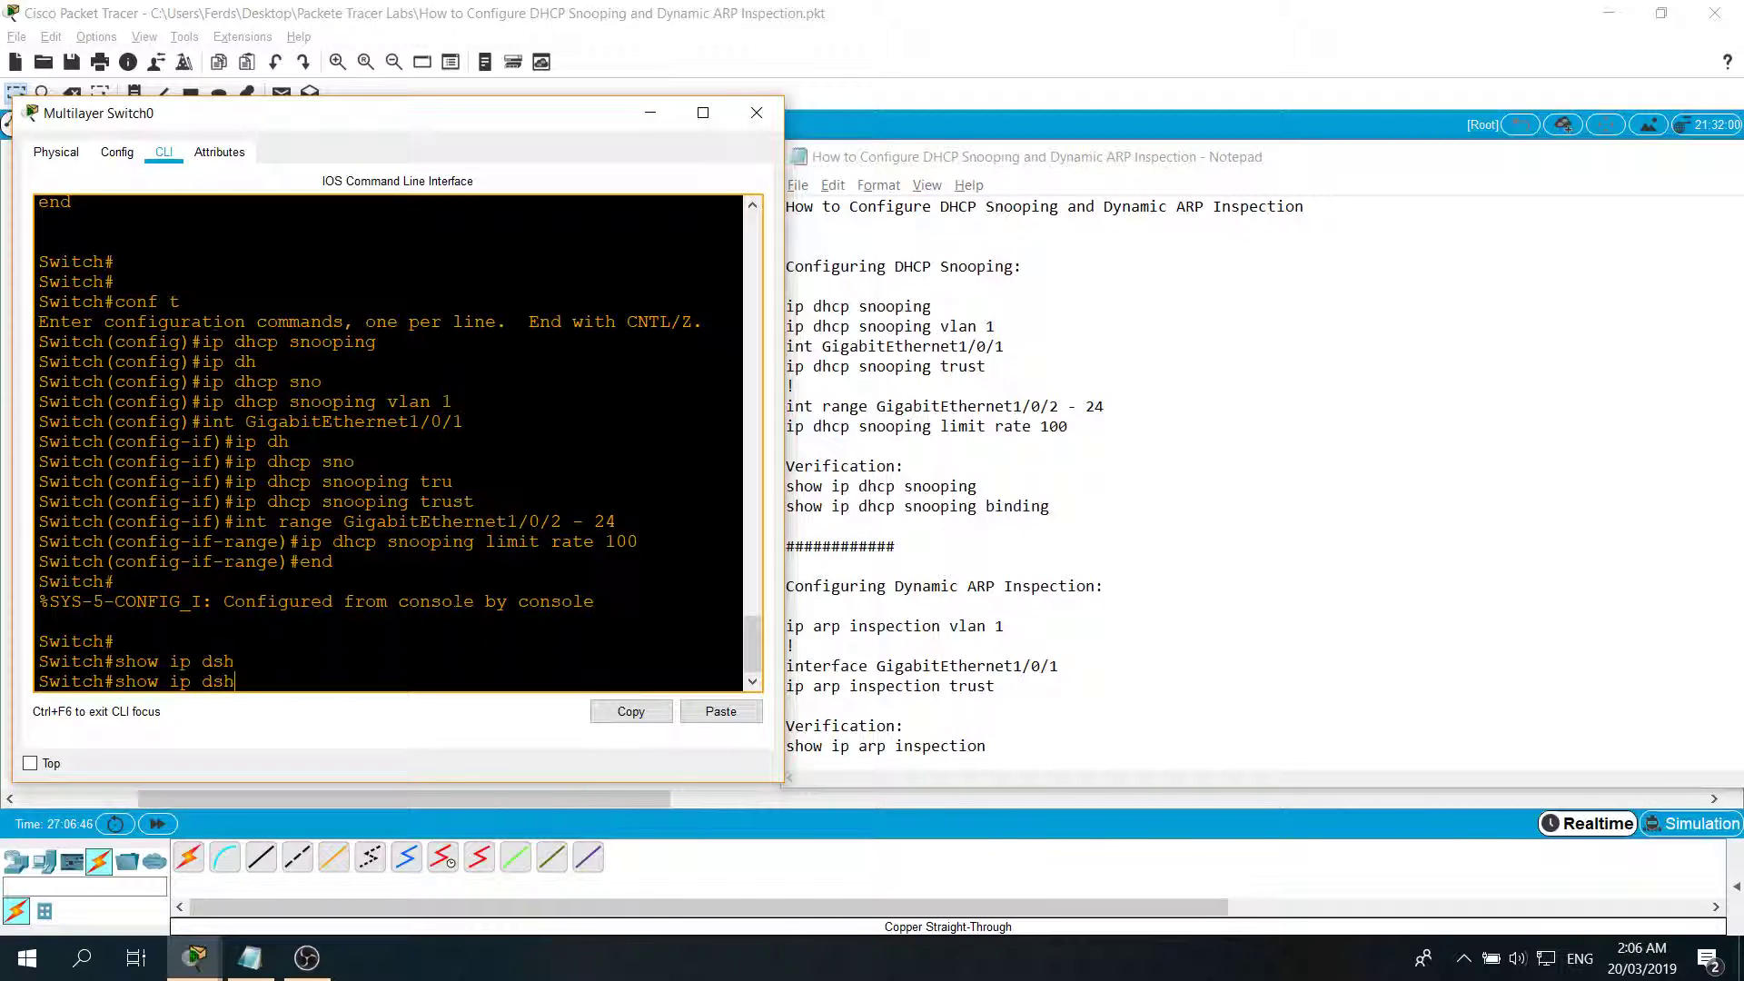
key("BackSpace")
key("BackSpace")
type("hj")
key("Tab")
key("BackSpace")
key("Tab")
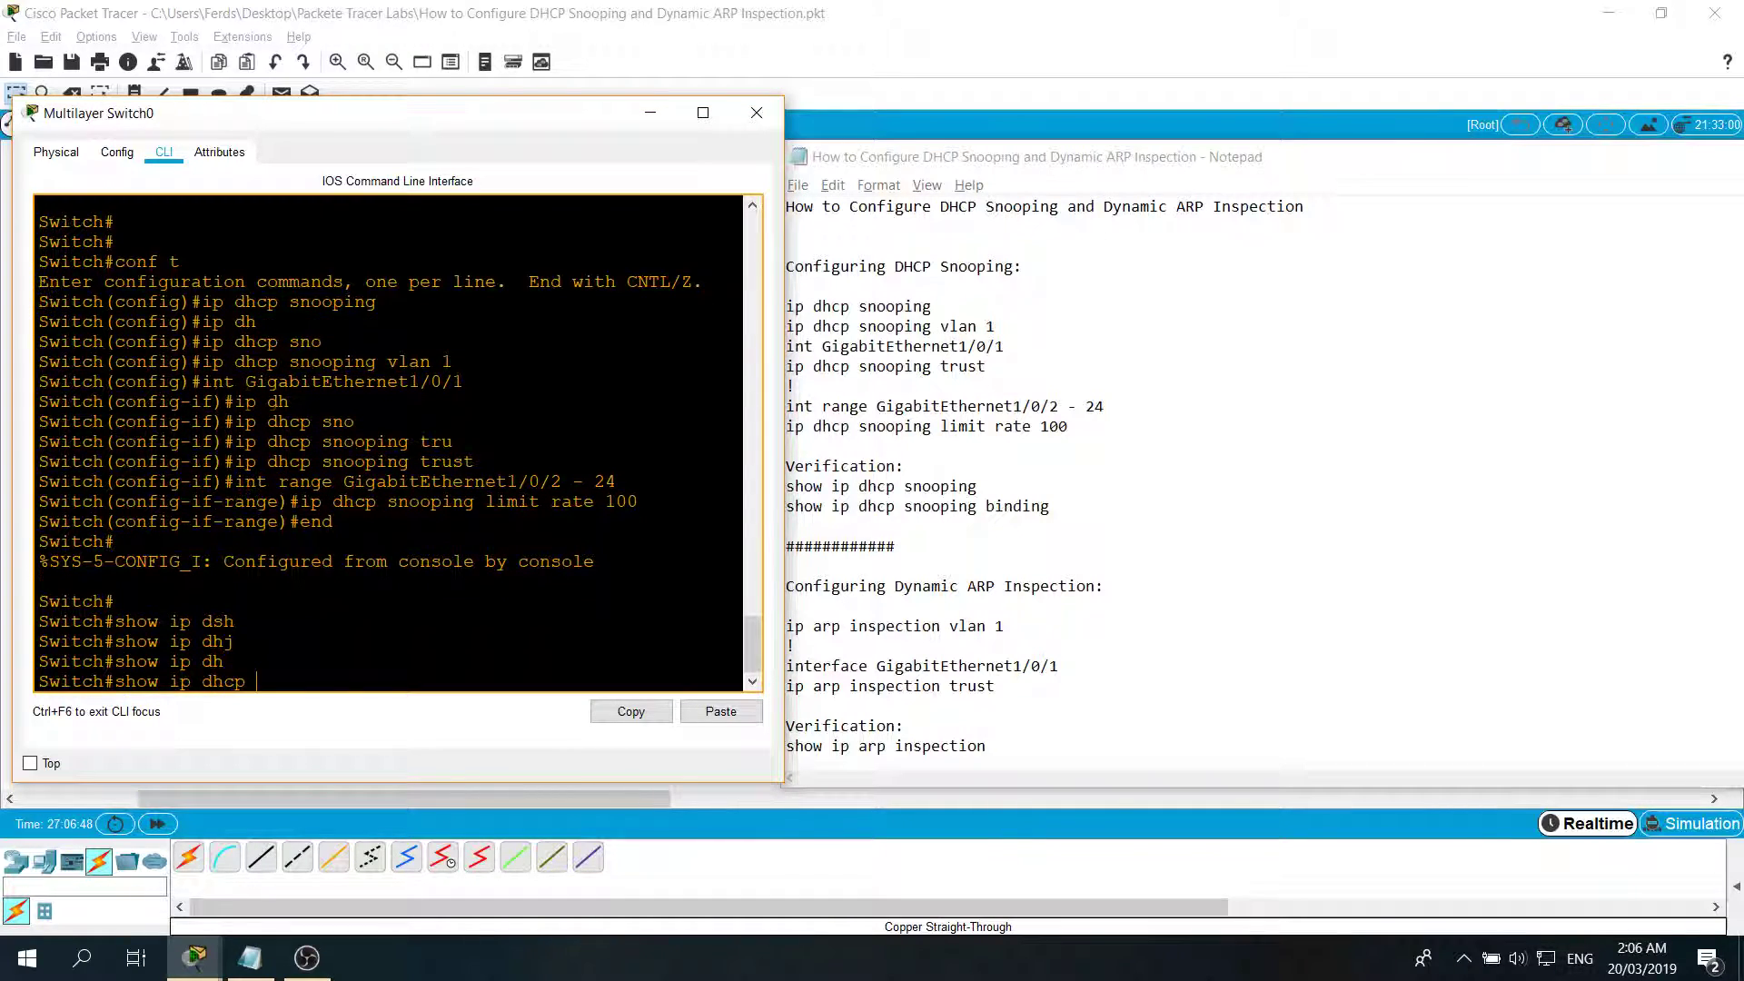
type("sn")
key("Tab")
key("Return")
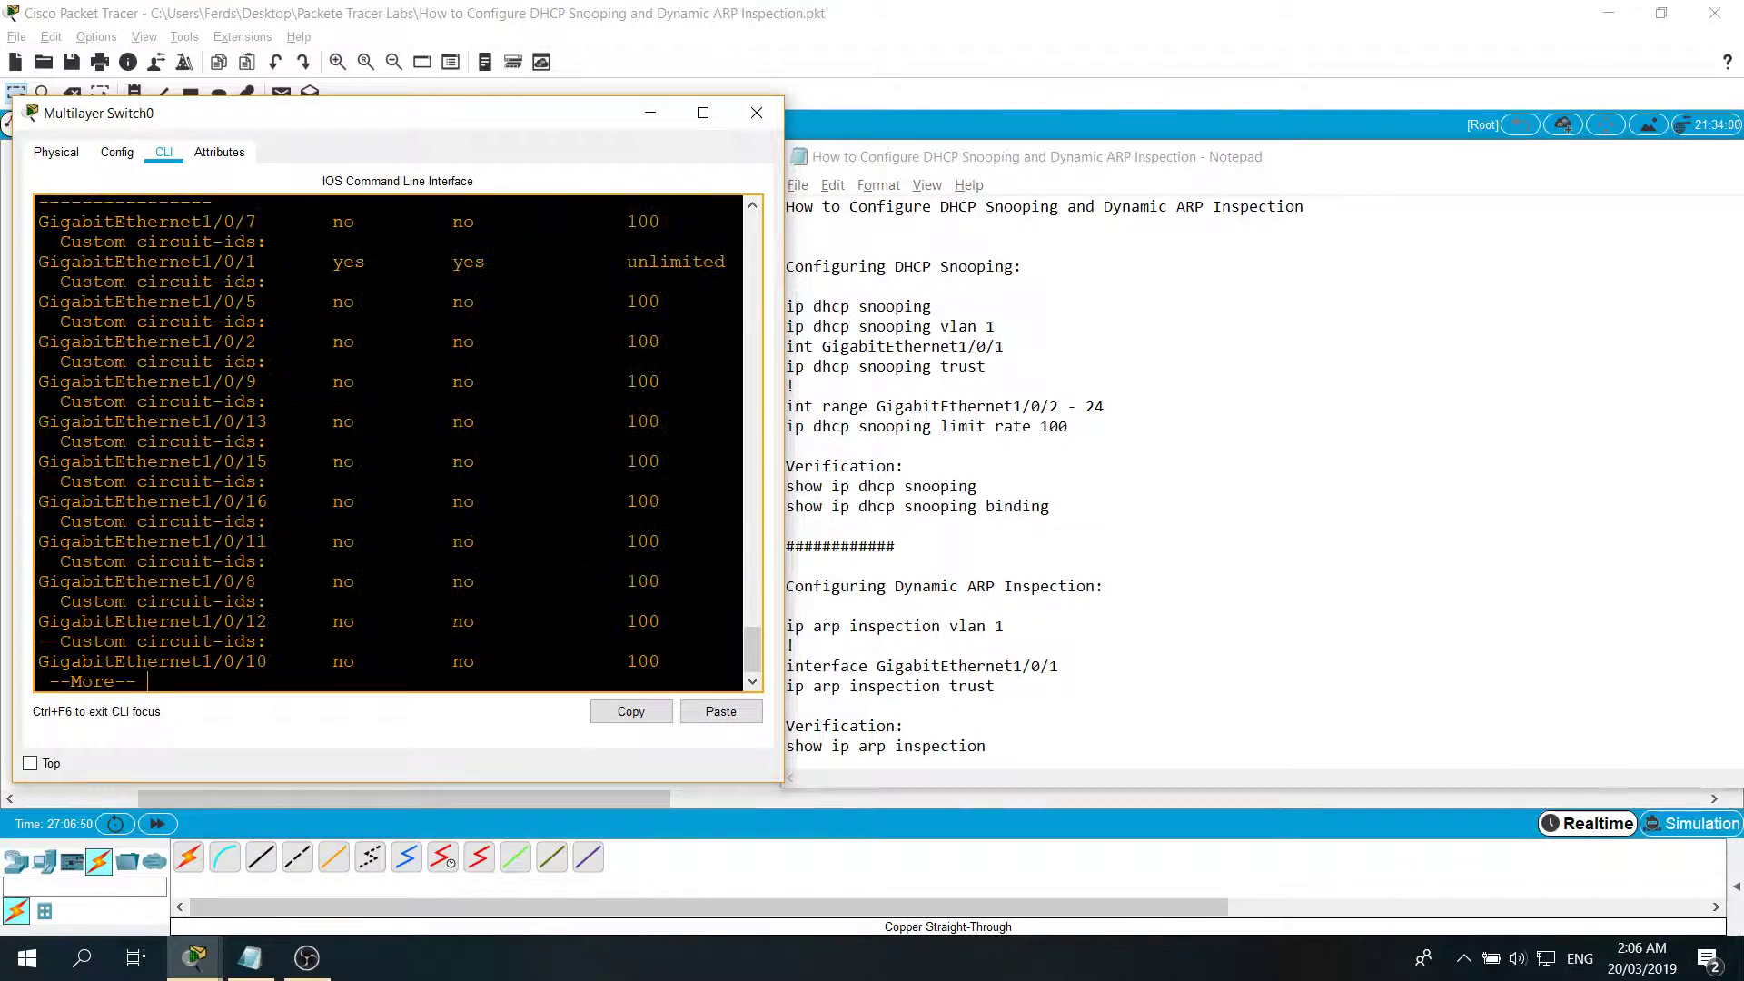
Step: Maximize the switch console, page past --More--, and review the DHCP snooping report, highlighting key wording
left_click(703, 112)
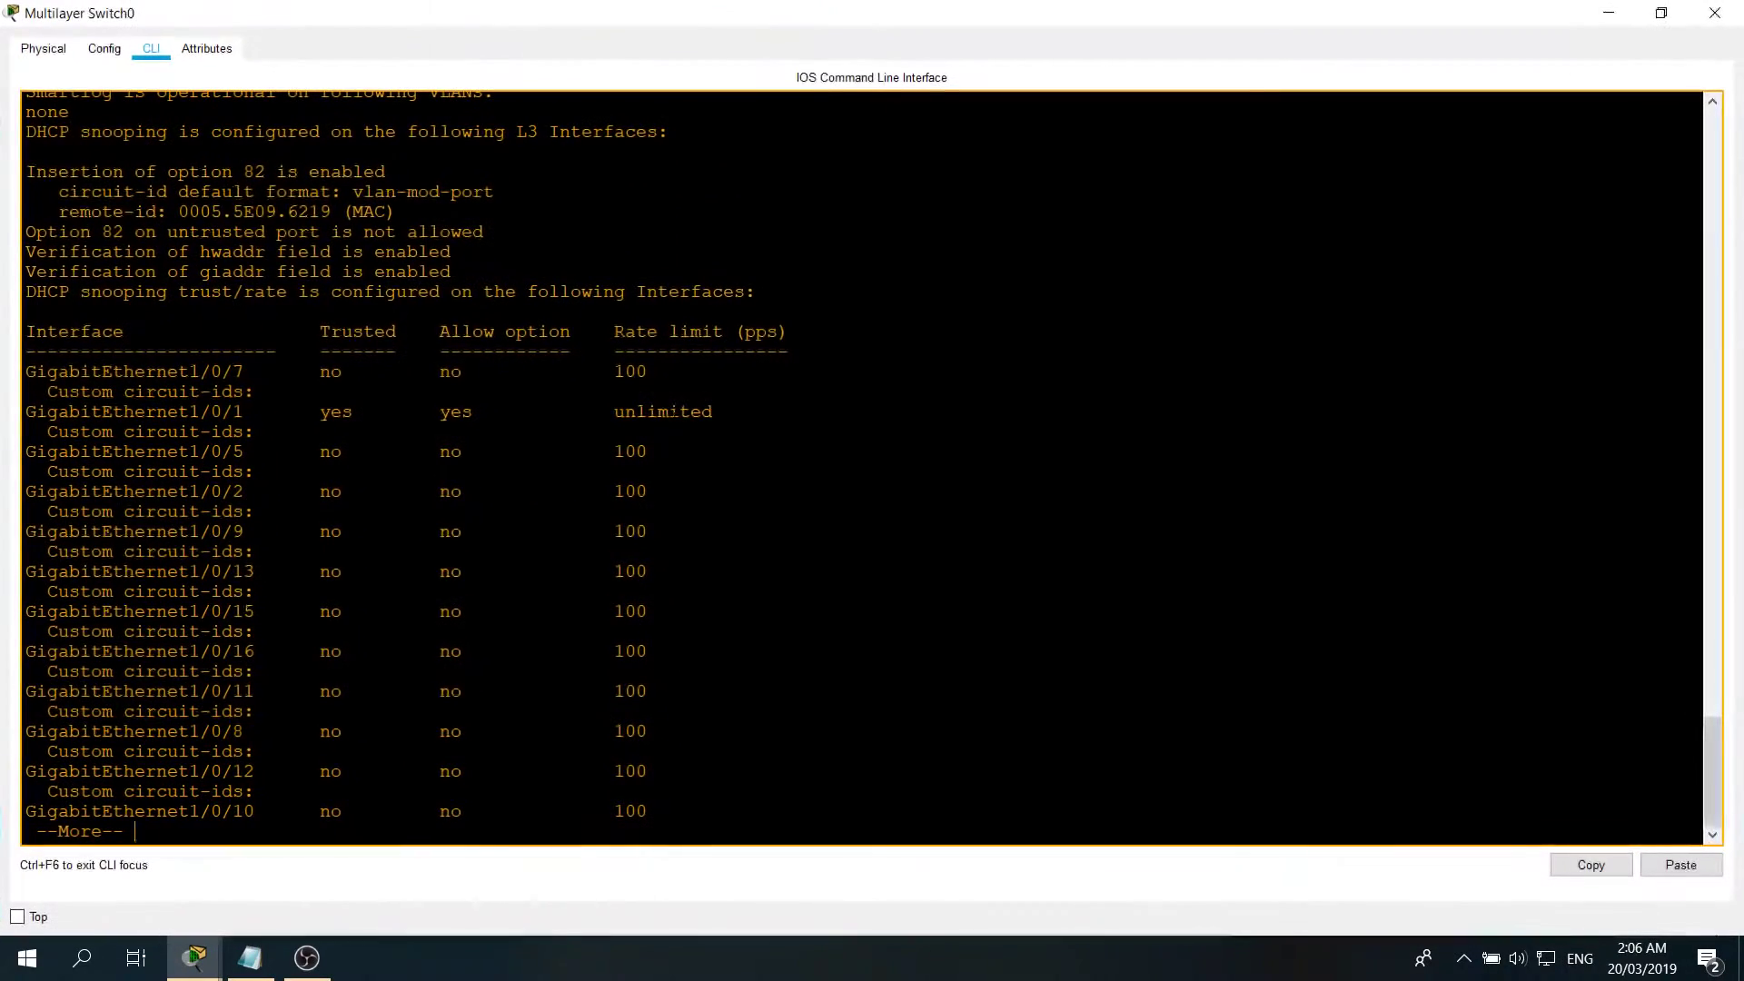
key("space")
key("space")
scroll(872, 467, "up", 8)
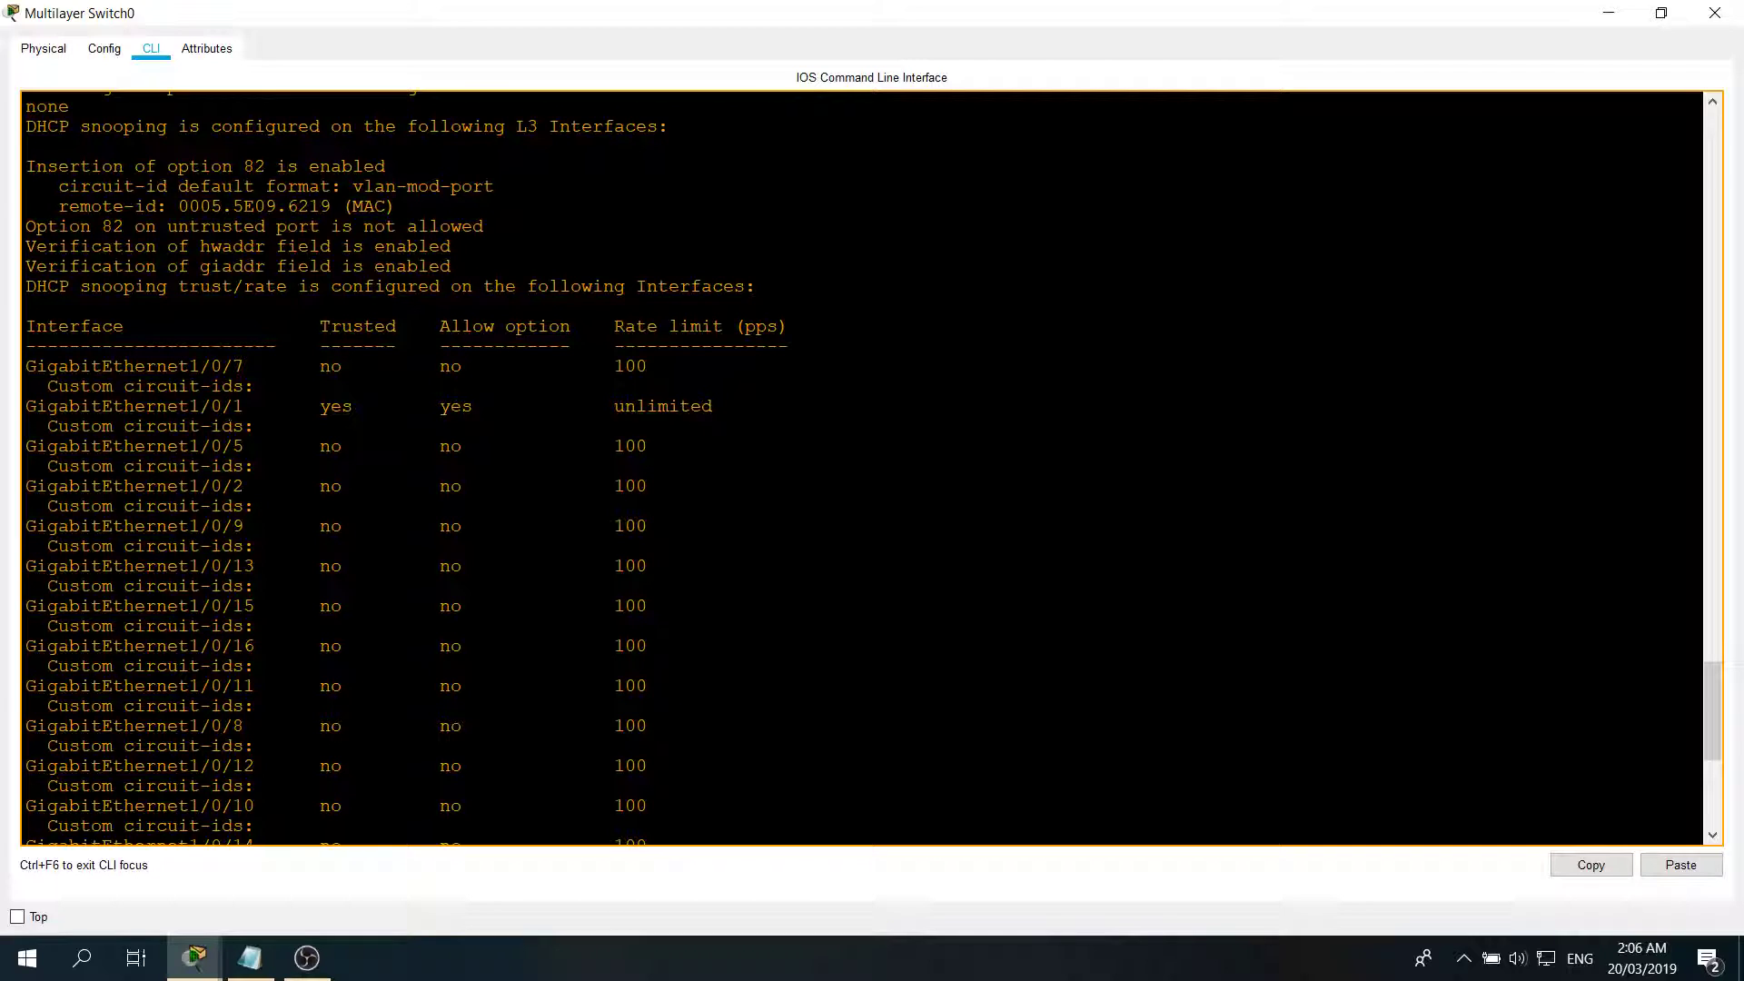
left_click_drag(113, 406, 210, 406)
scroll(211, 406, "up", 2)
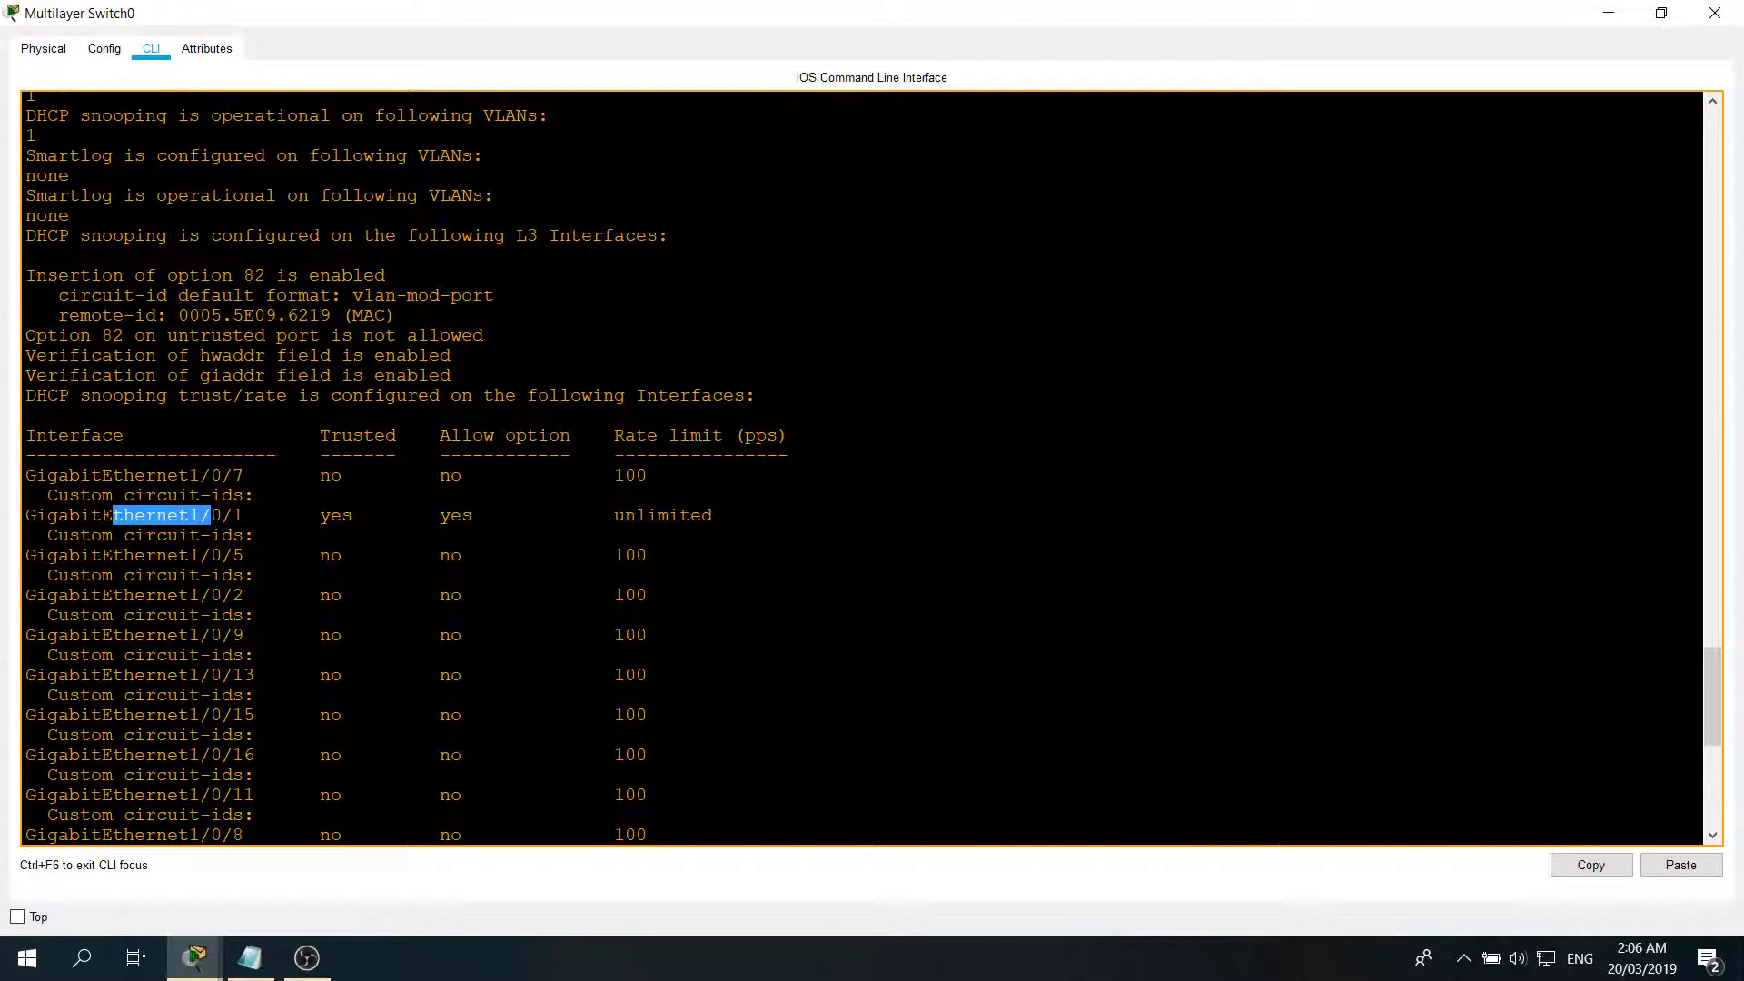
scroll(863, 468, "up", 3)
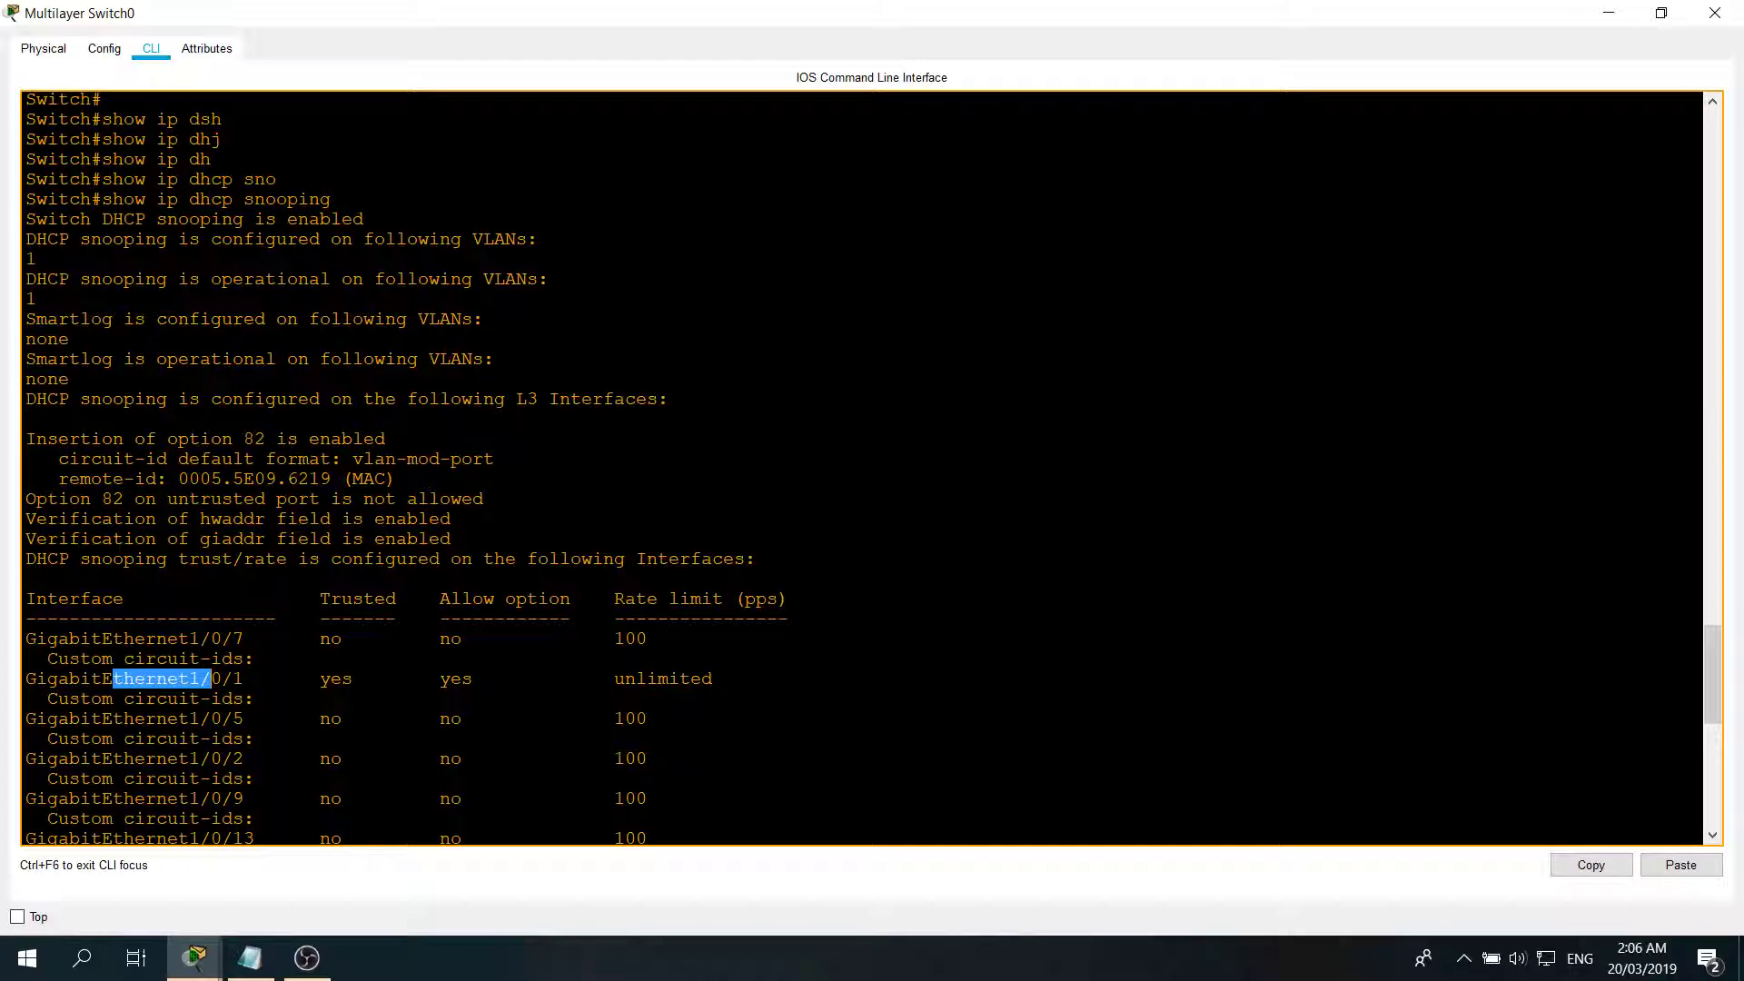
left_click_drag(210, 239, 276, 239)
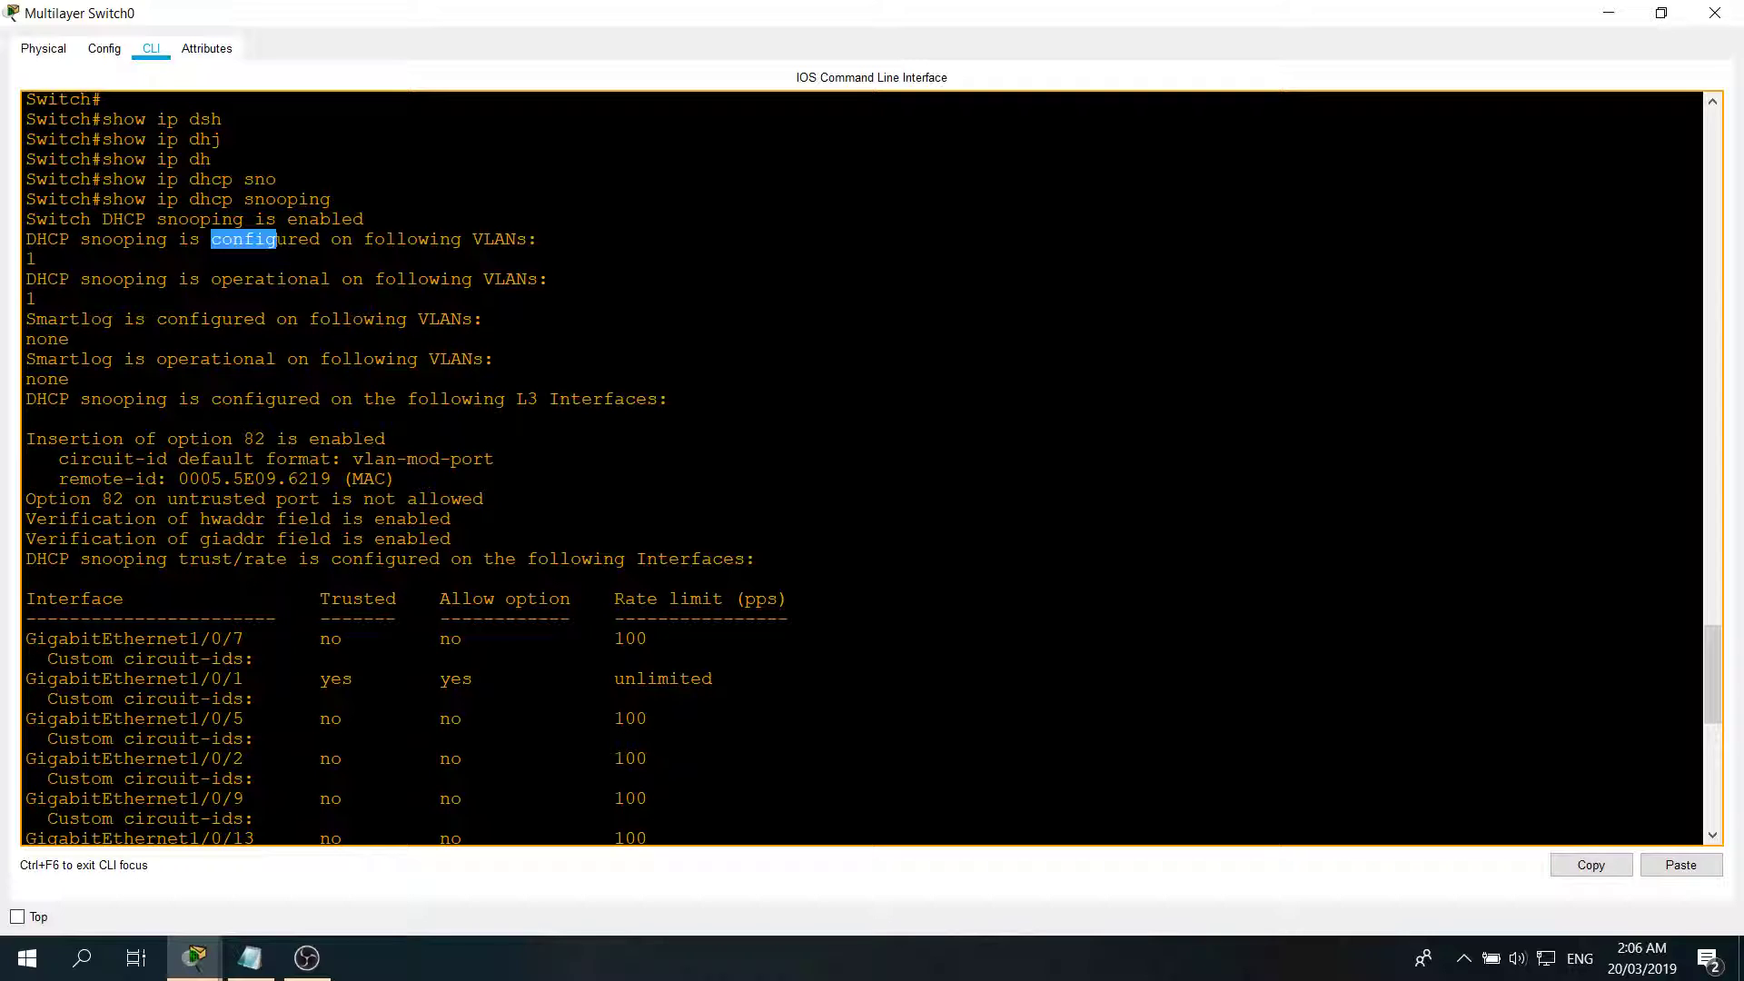
left_click_drag(25, 299, 36, 299)
left_click_drag(156, 358, 167, 359)
scroll(168, 359, "down", 7)
scroll(167, 359, "down", 5)
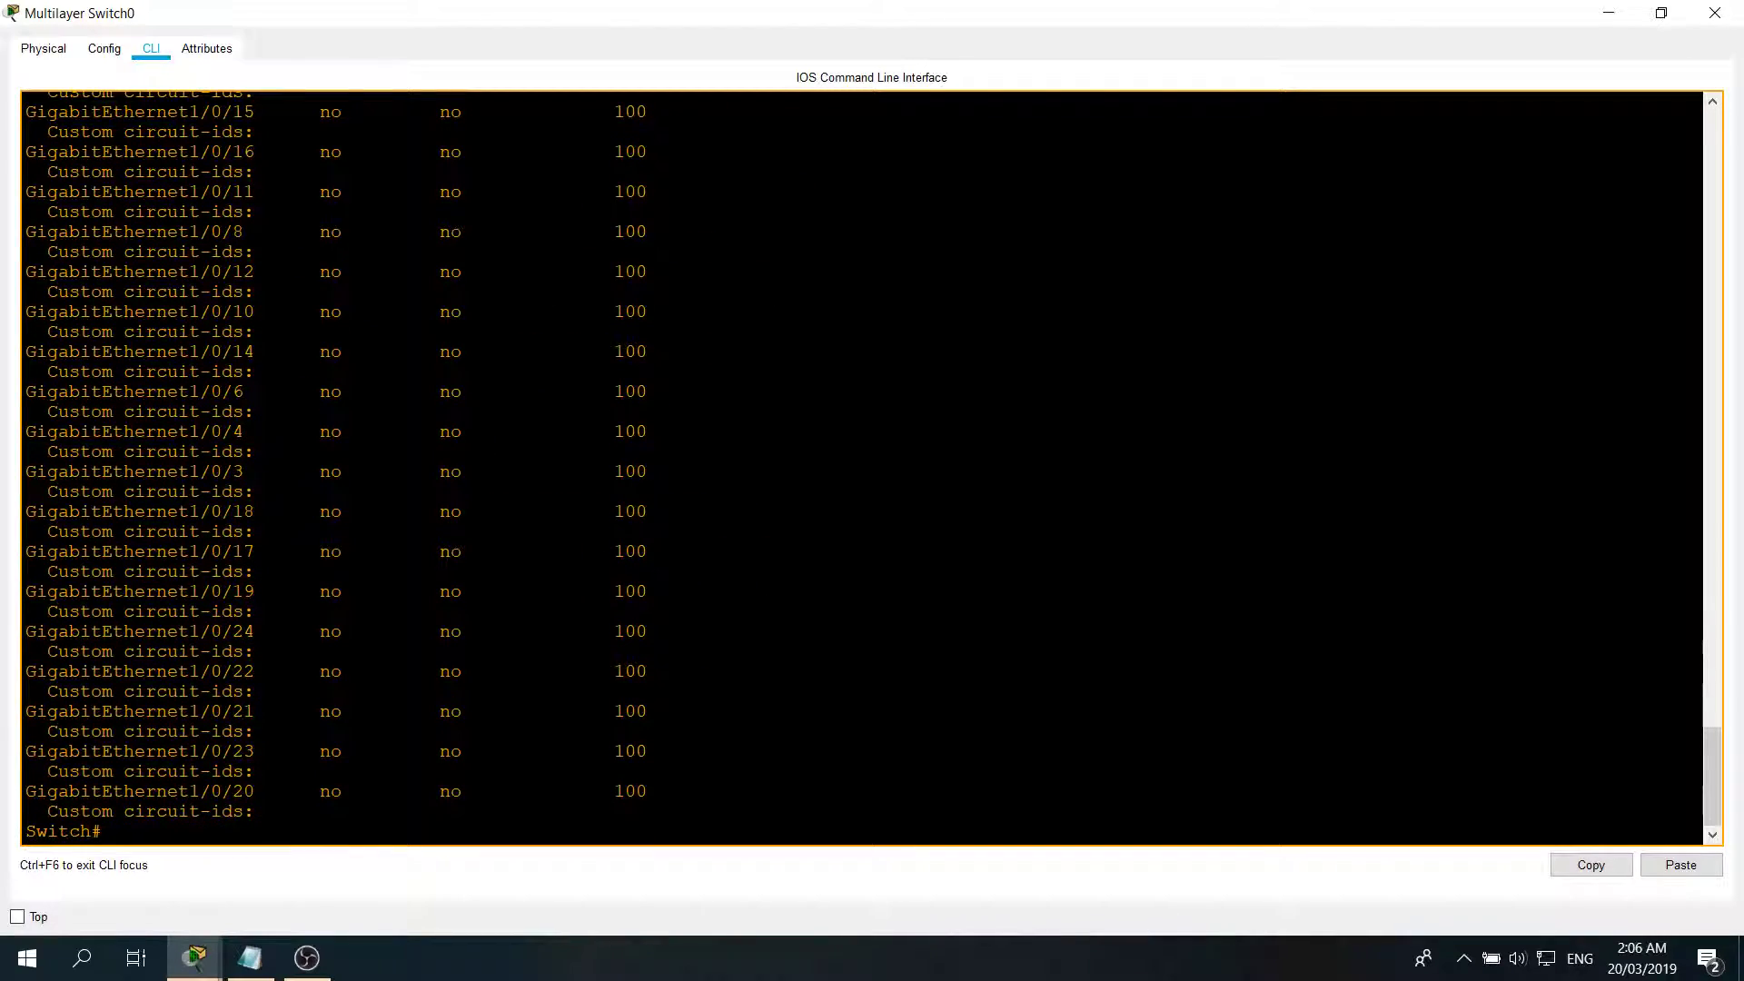
Step: Check the configuration notes, then start the next command 'show ip dh' at the Switch# prompt
left_click(250, 958)
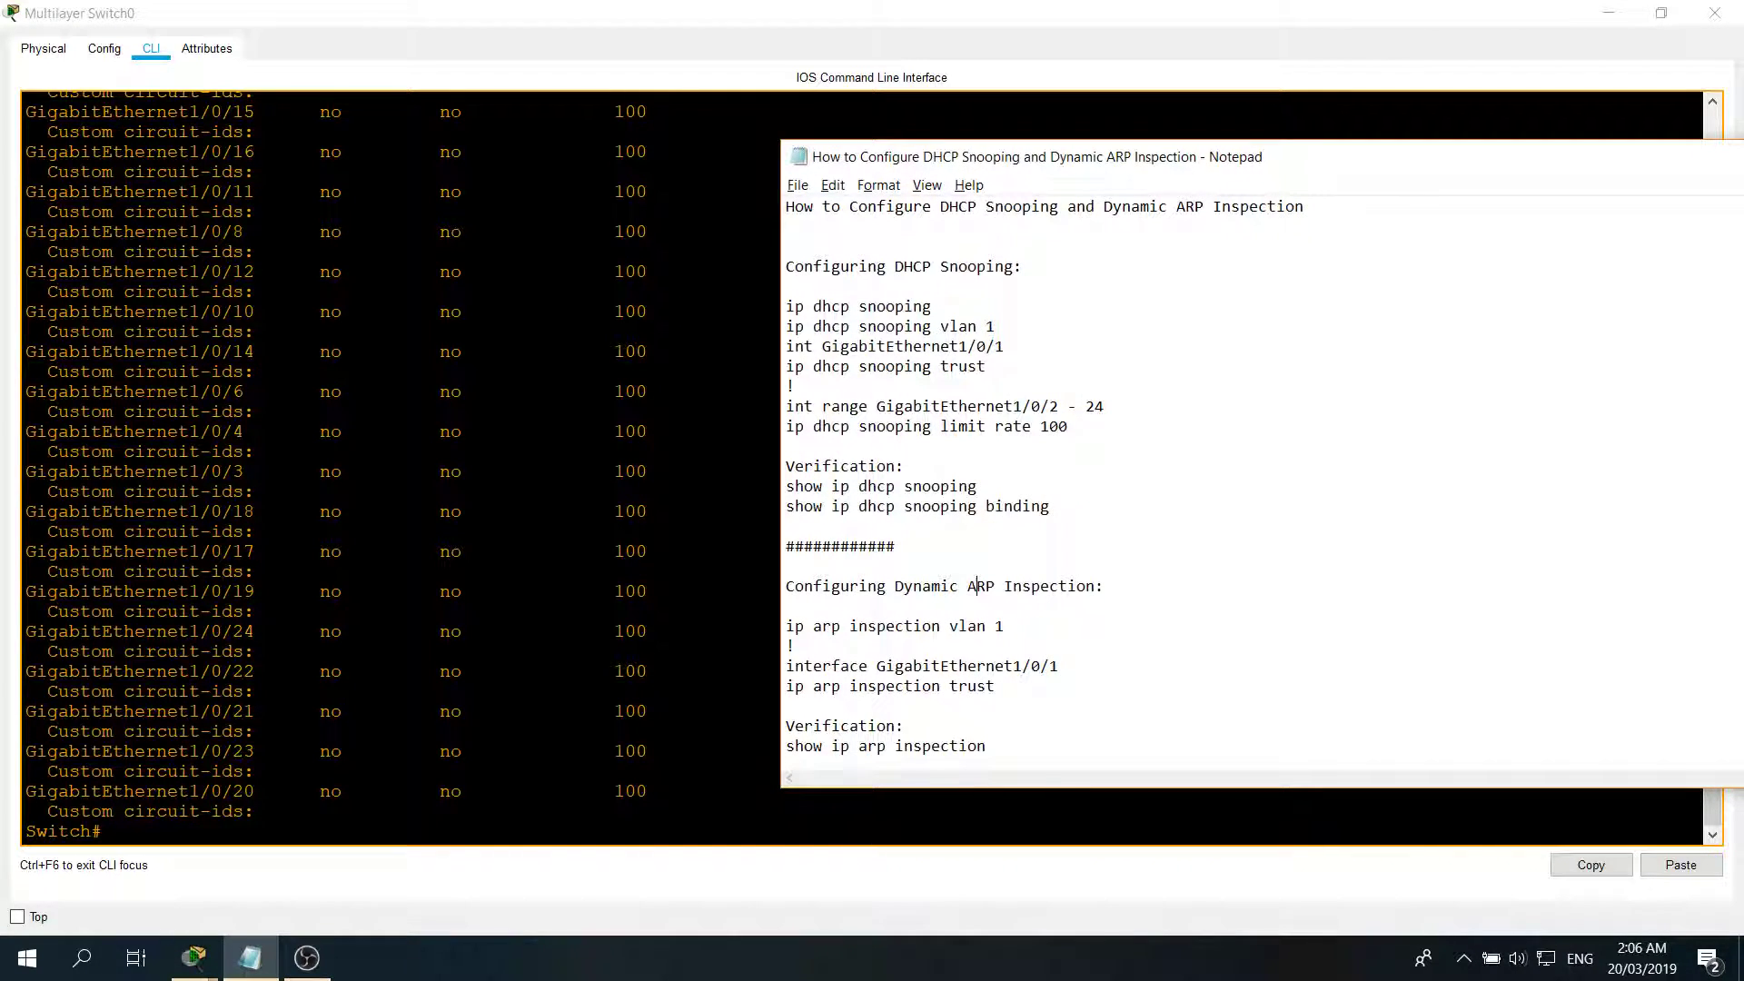
left_click(515, 790)
type("show ip ")
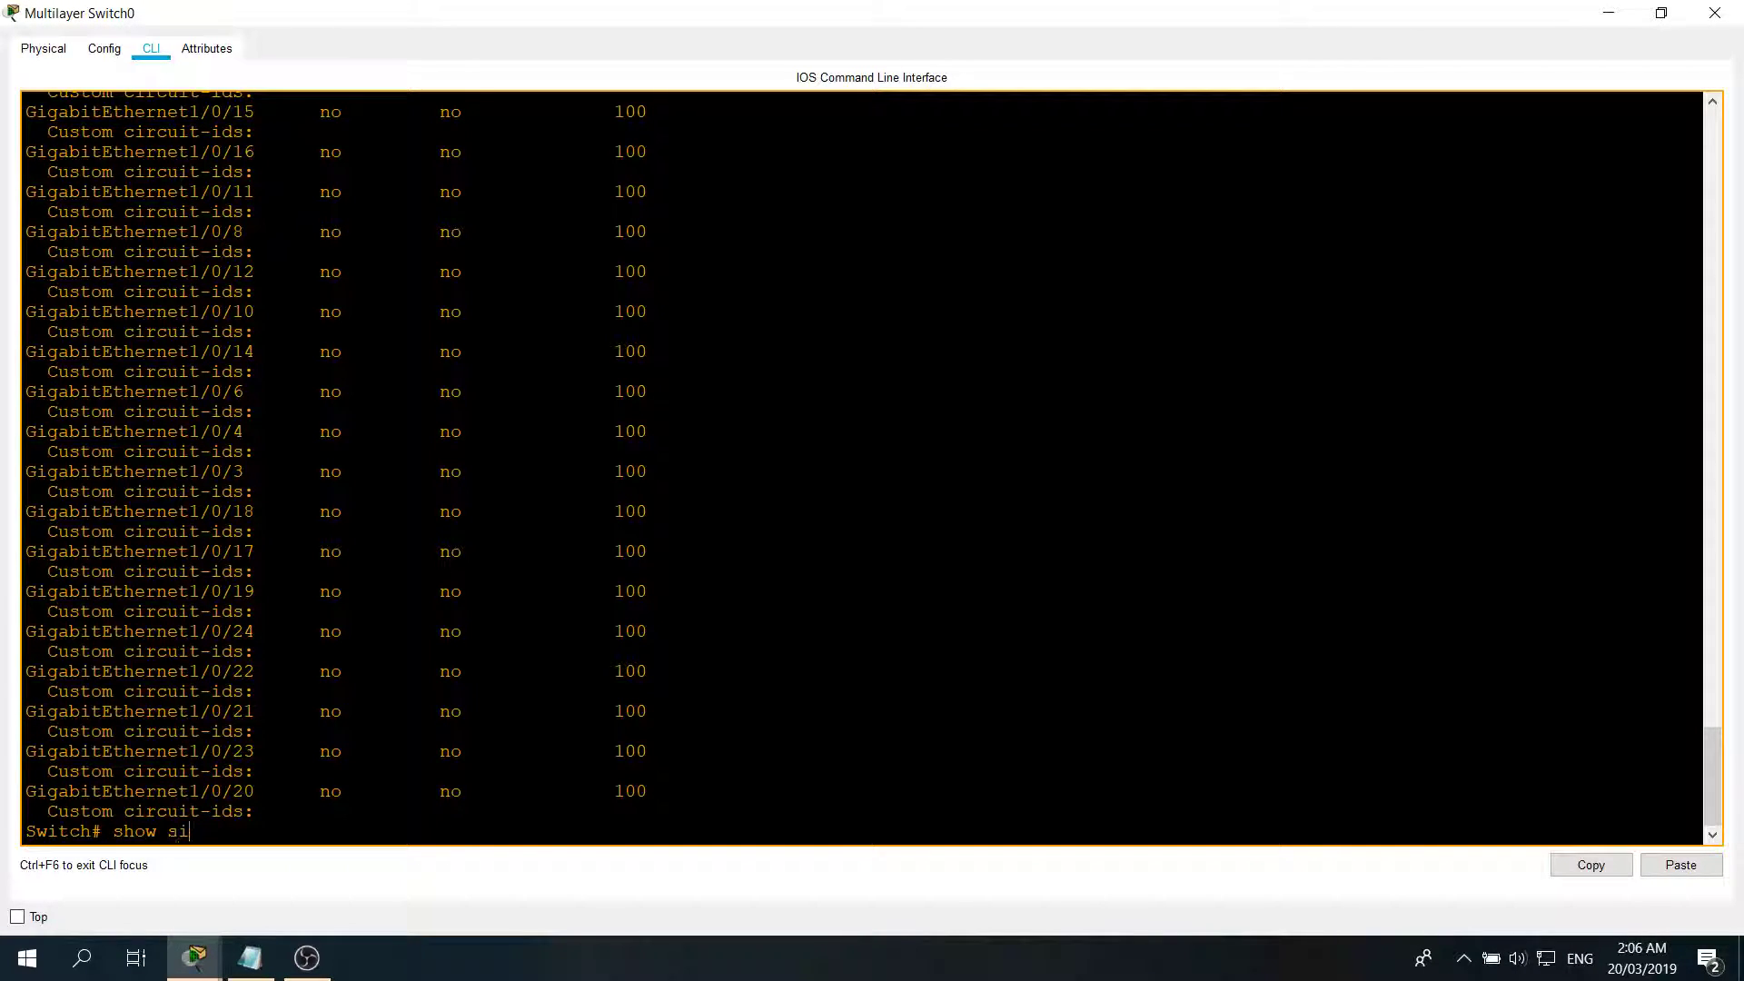
type("dh")
Step: Run show ip dhcp snooping binding with Tab completion twice, confirming 0 bindings
key("Tab")
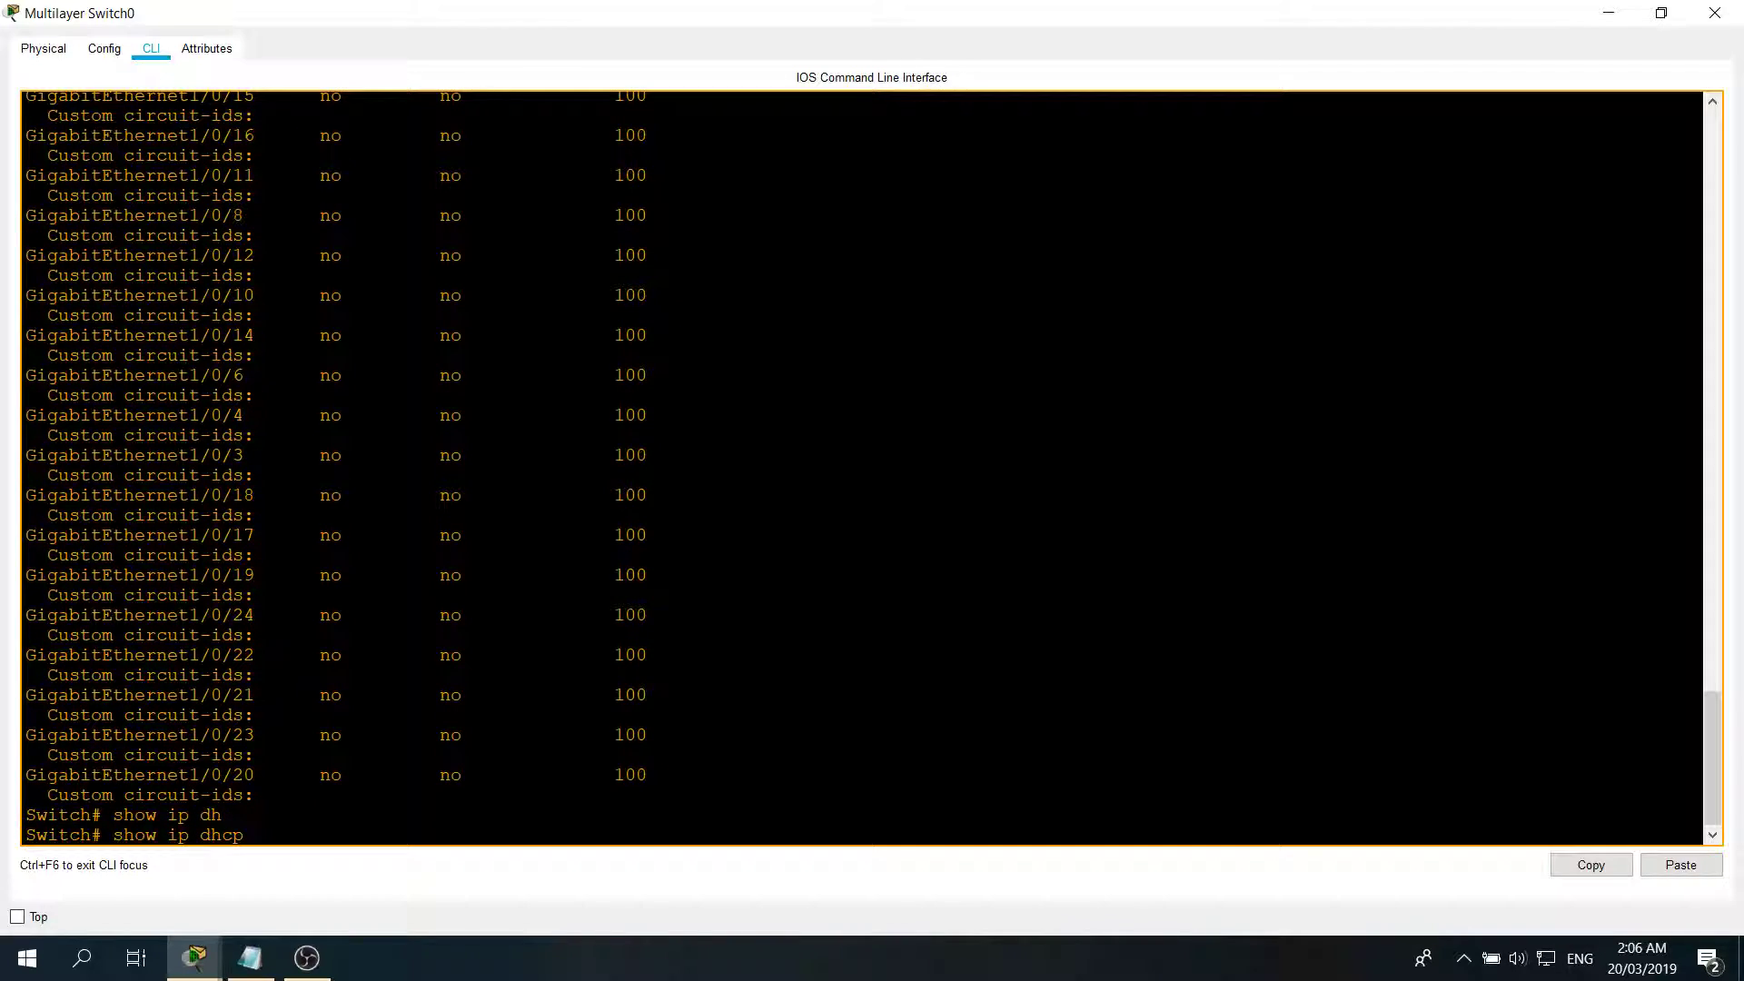
type("sno")
key("Tab")
type("bin")
key("Tab")
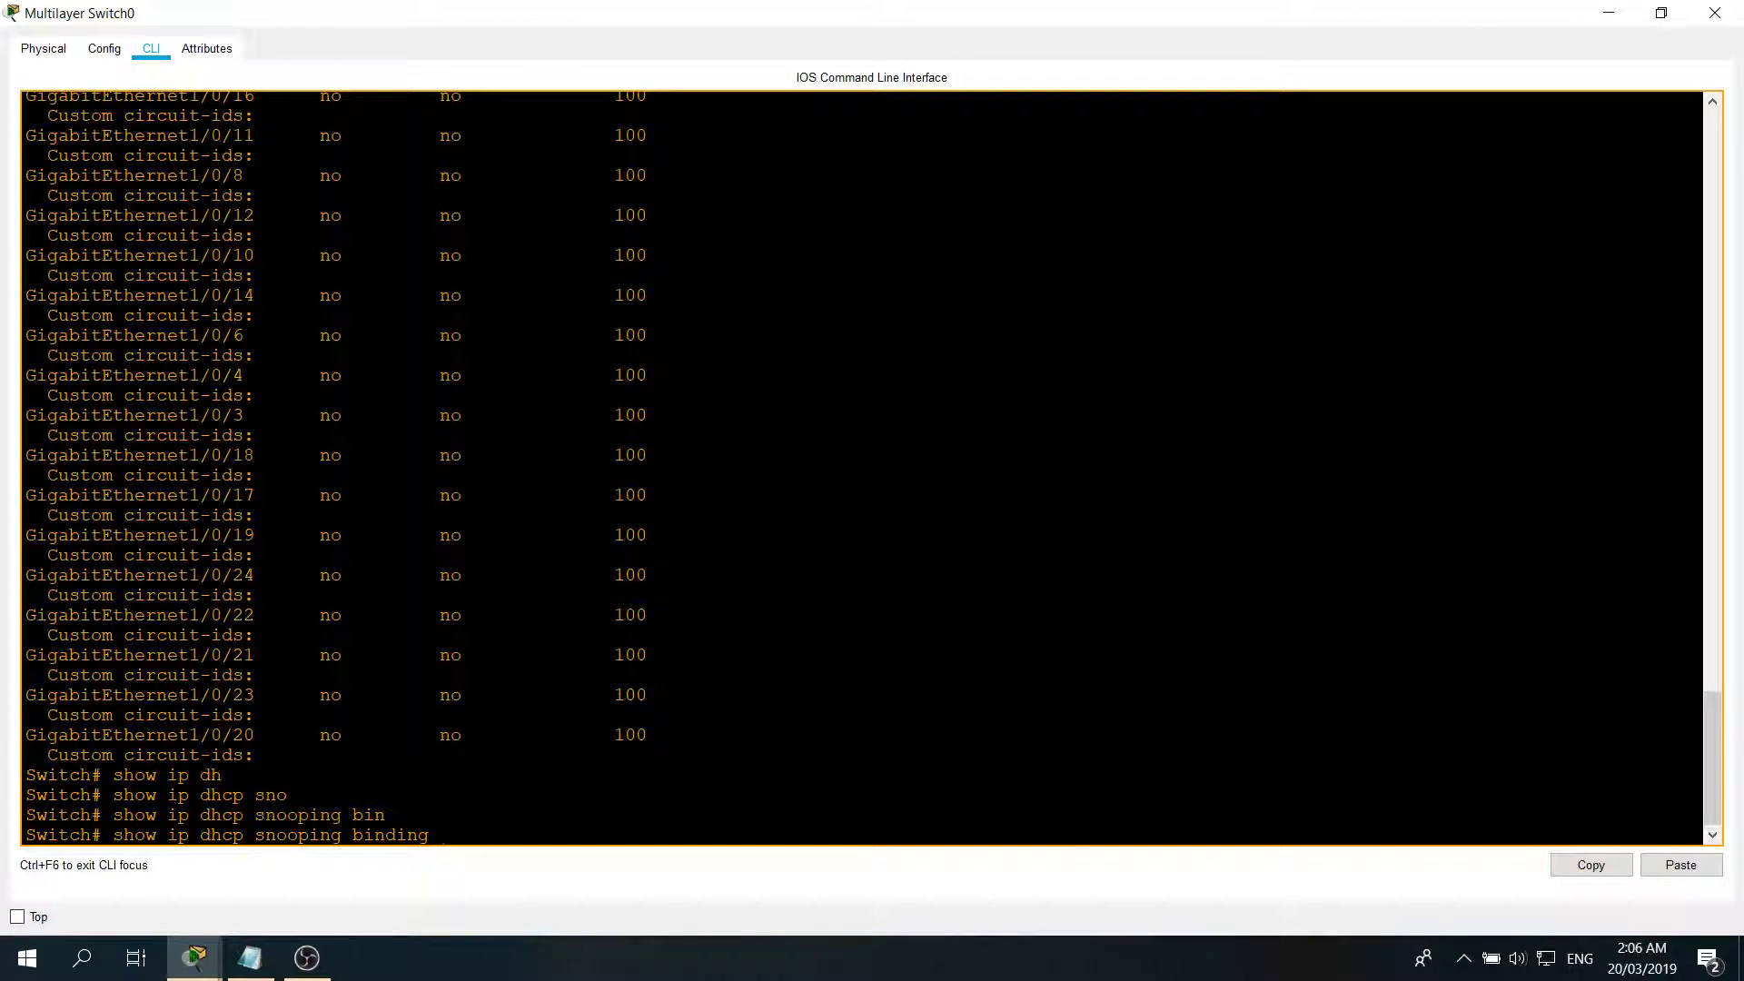
type("?")
key("Return")
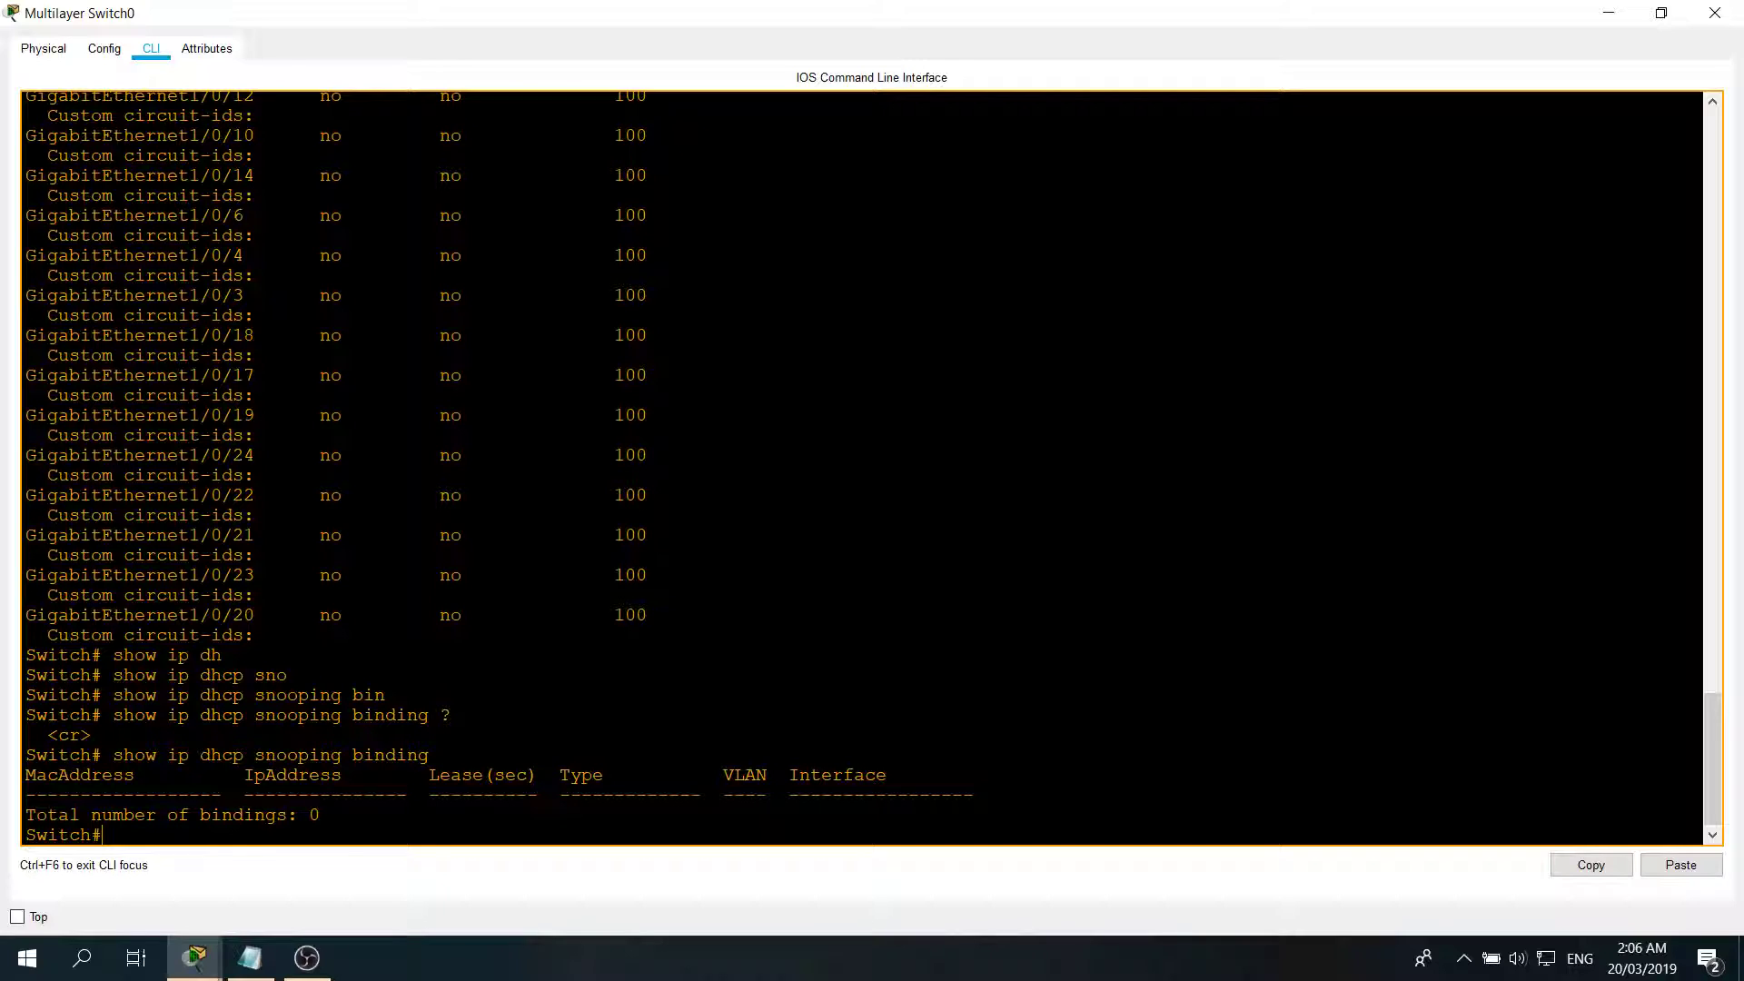
key("Up")
type("?")
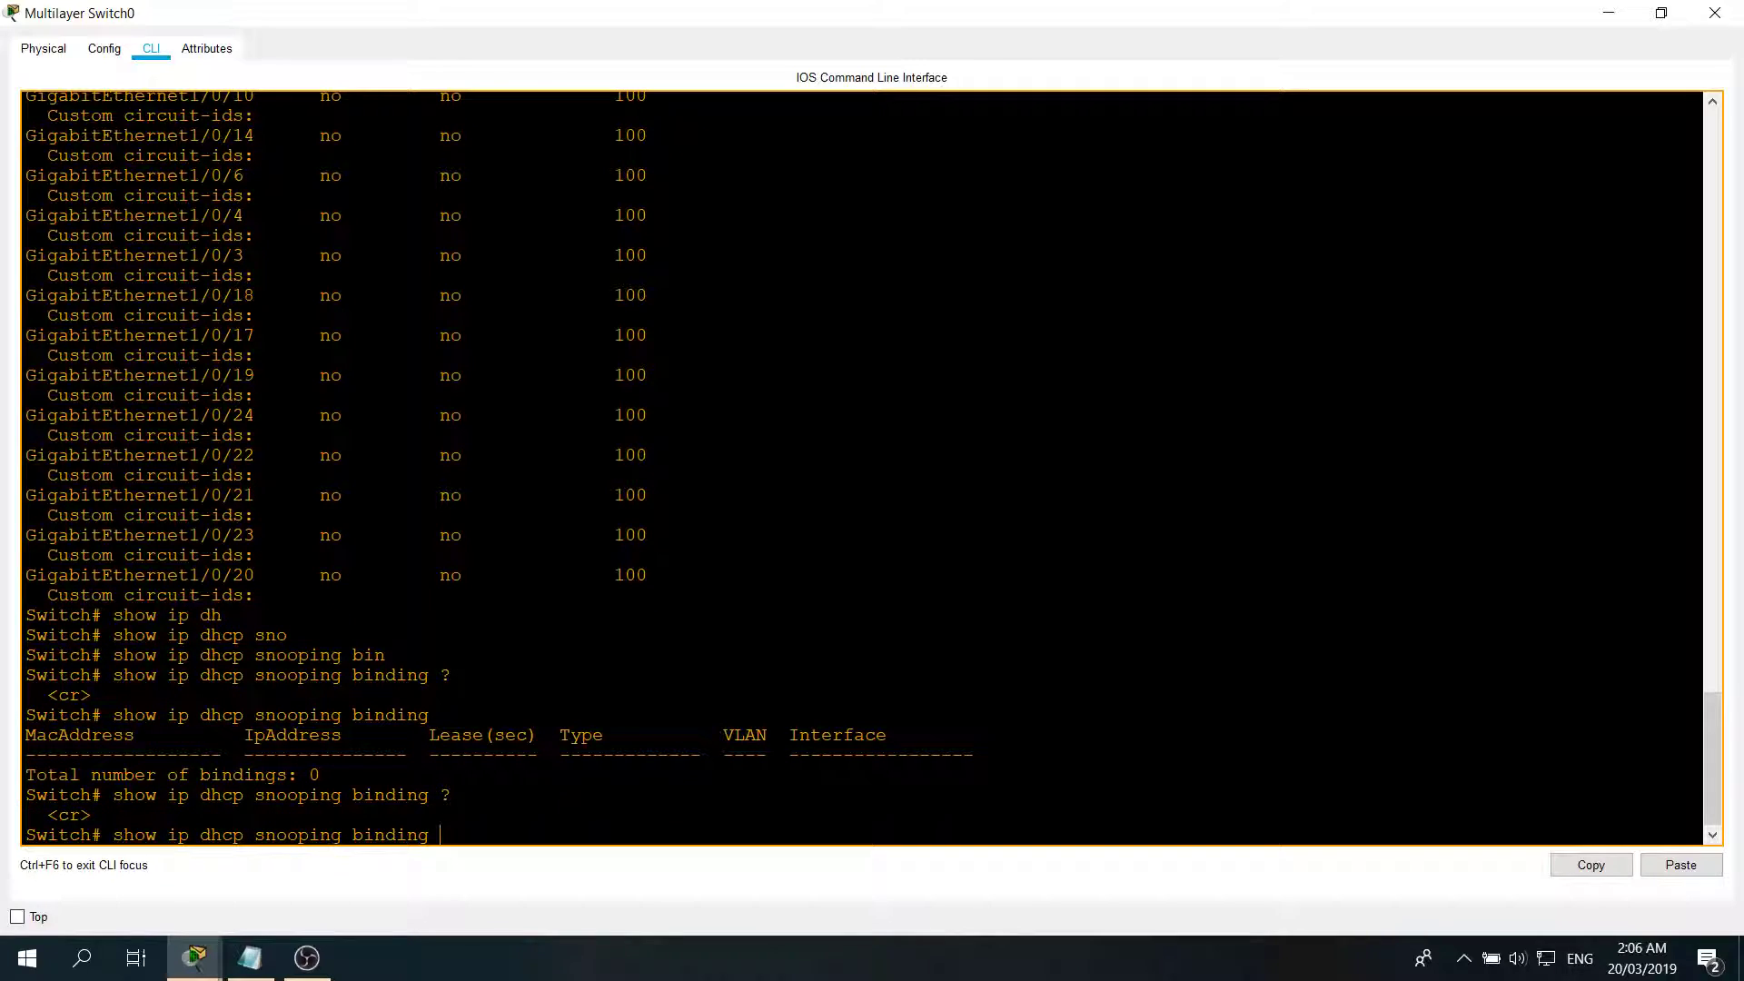
key("Return")
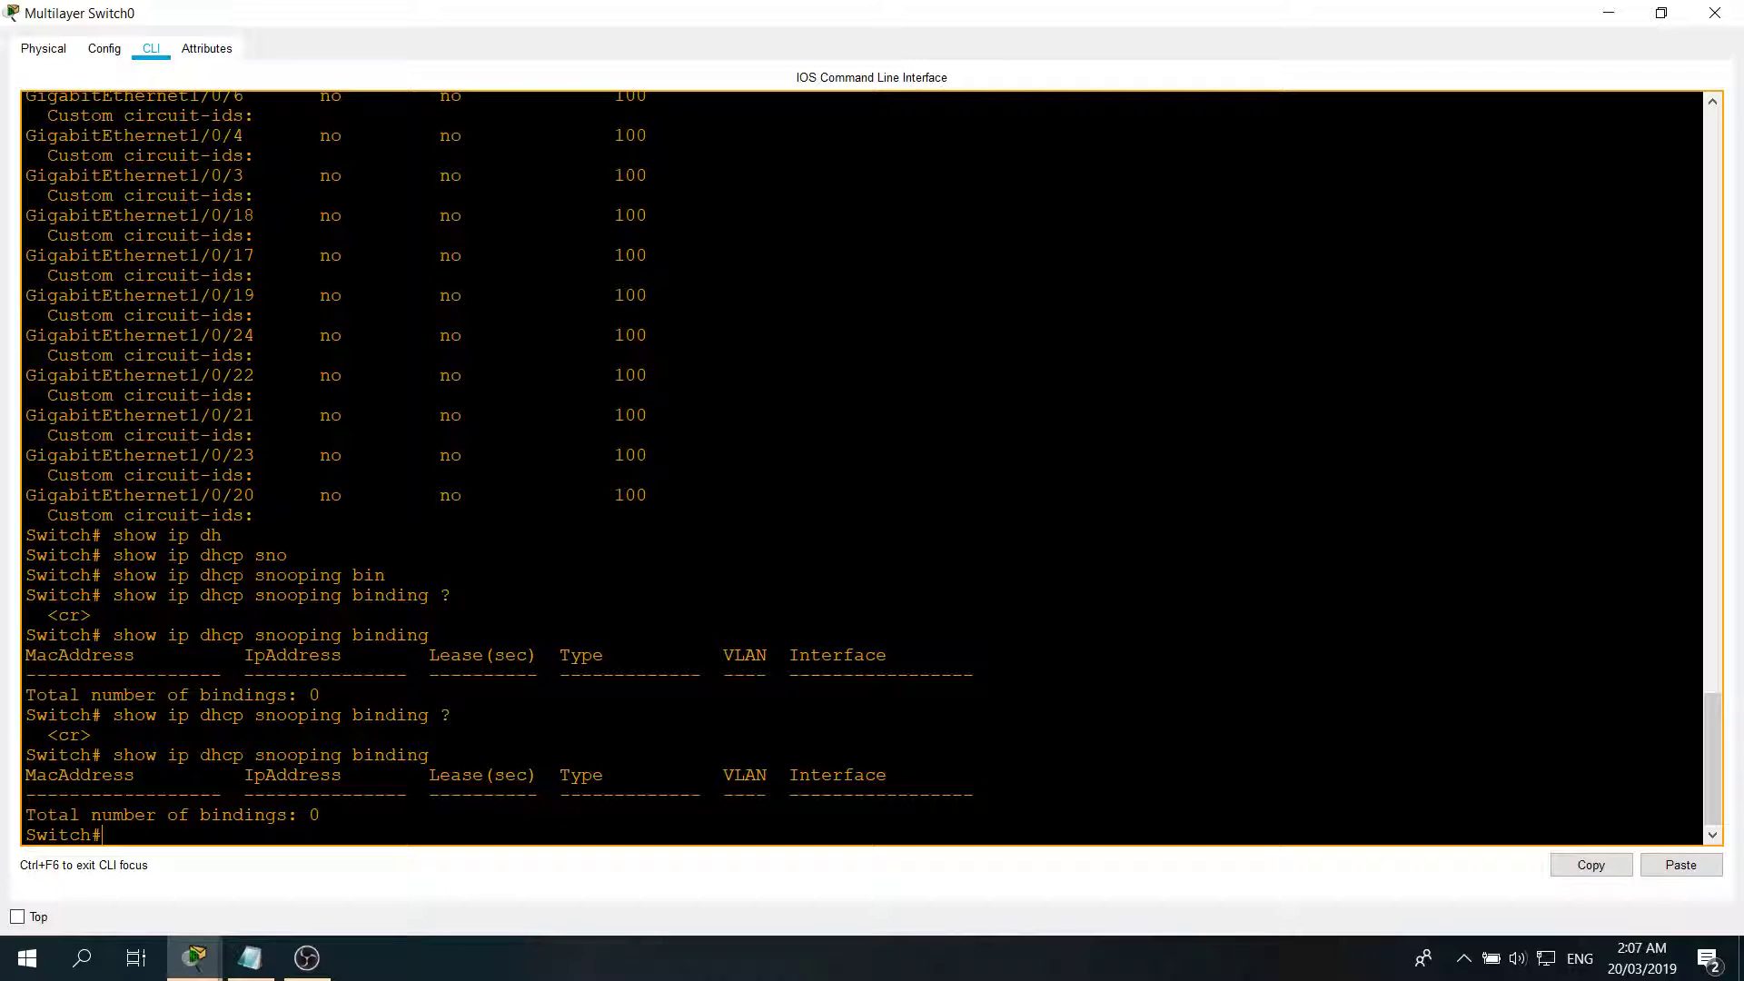
Step: Restore and enlarge the switch console, highlighting the MacAddress and IpAddress column headings
mouse_move(506, 19)
left_mouse_down()
mouse_move(604, 19)
mouse_move(532, 37)
left_mouse_up()
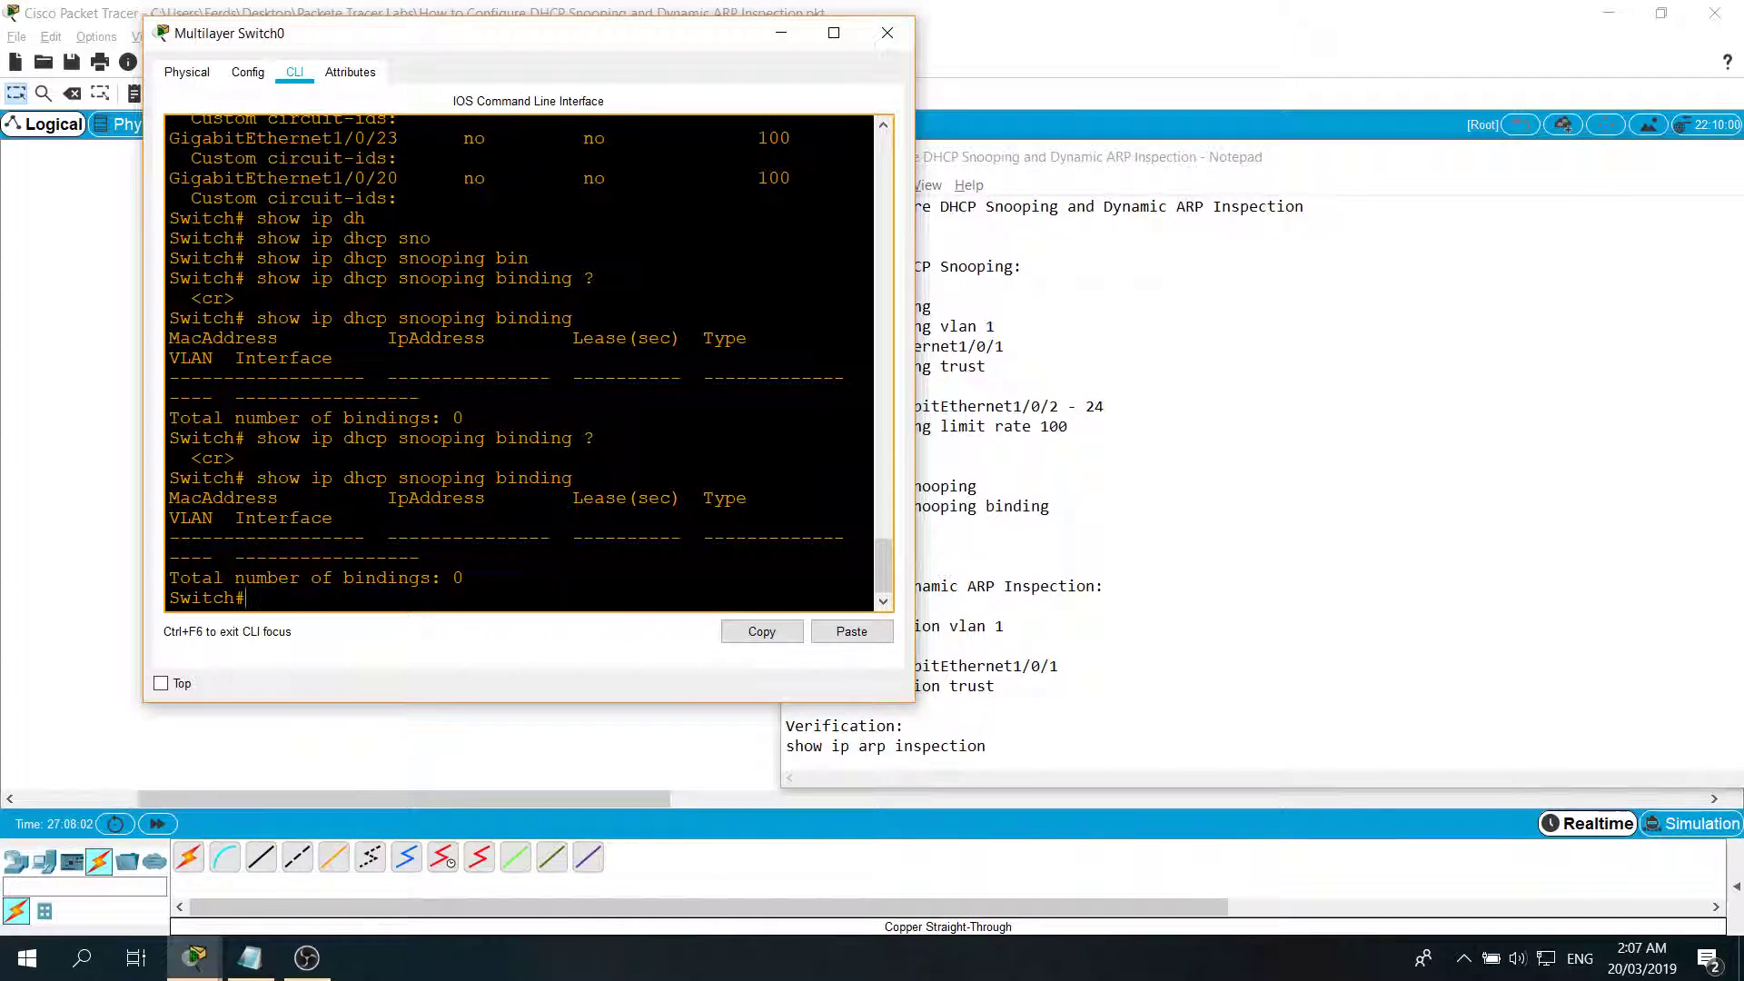
left_click_drag(913, 702, 1413, 758)
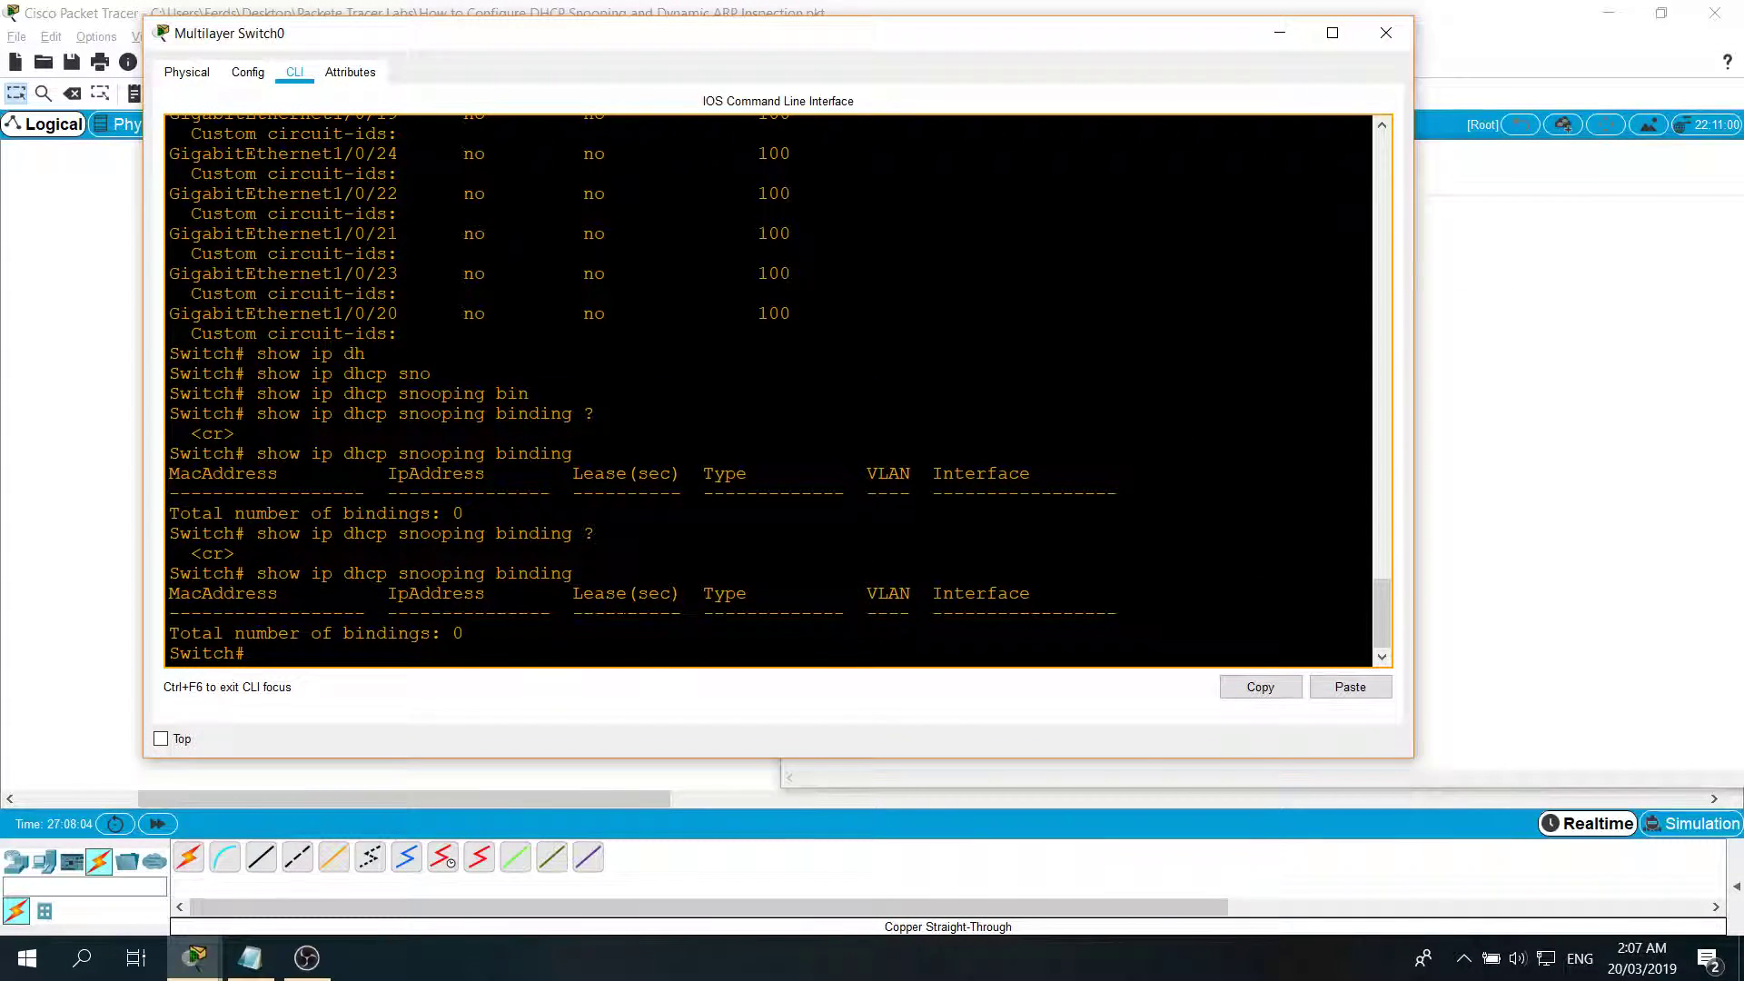
left_click_drag(188, 593, 237, 593)
left_click_drag(387, 594, 453, 593)
left_click(720, 594)
Step: Highlight the VLAN and Interface headings and the binding command, then bring the configuration notes forward
left_click_drag(867, 593, 1031, 593)
left_click(987, 614)
left_click(977, 594)
left_click_drag(300, 573, 583, 573)
left_click(584, 573)
left_click(249, 958)
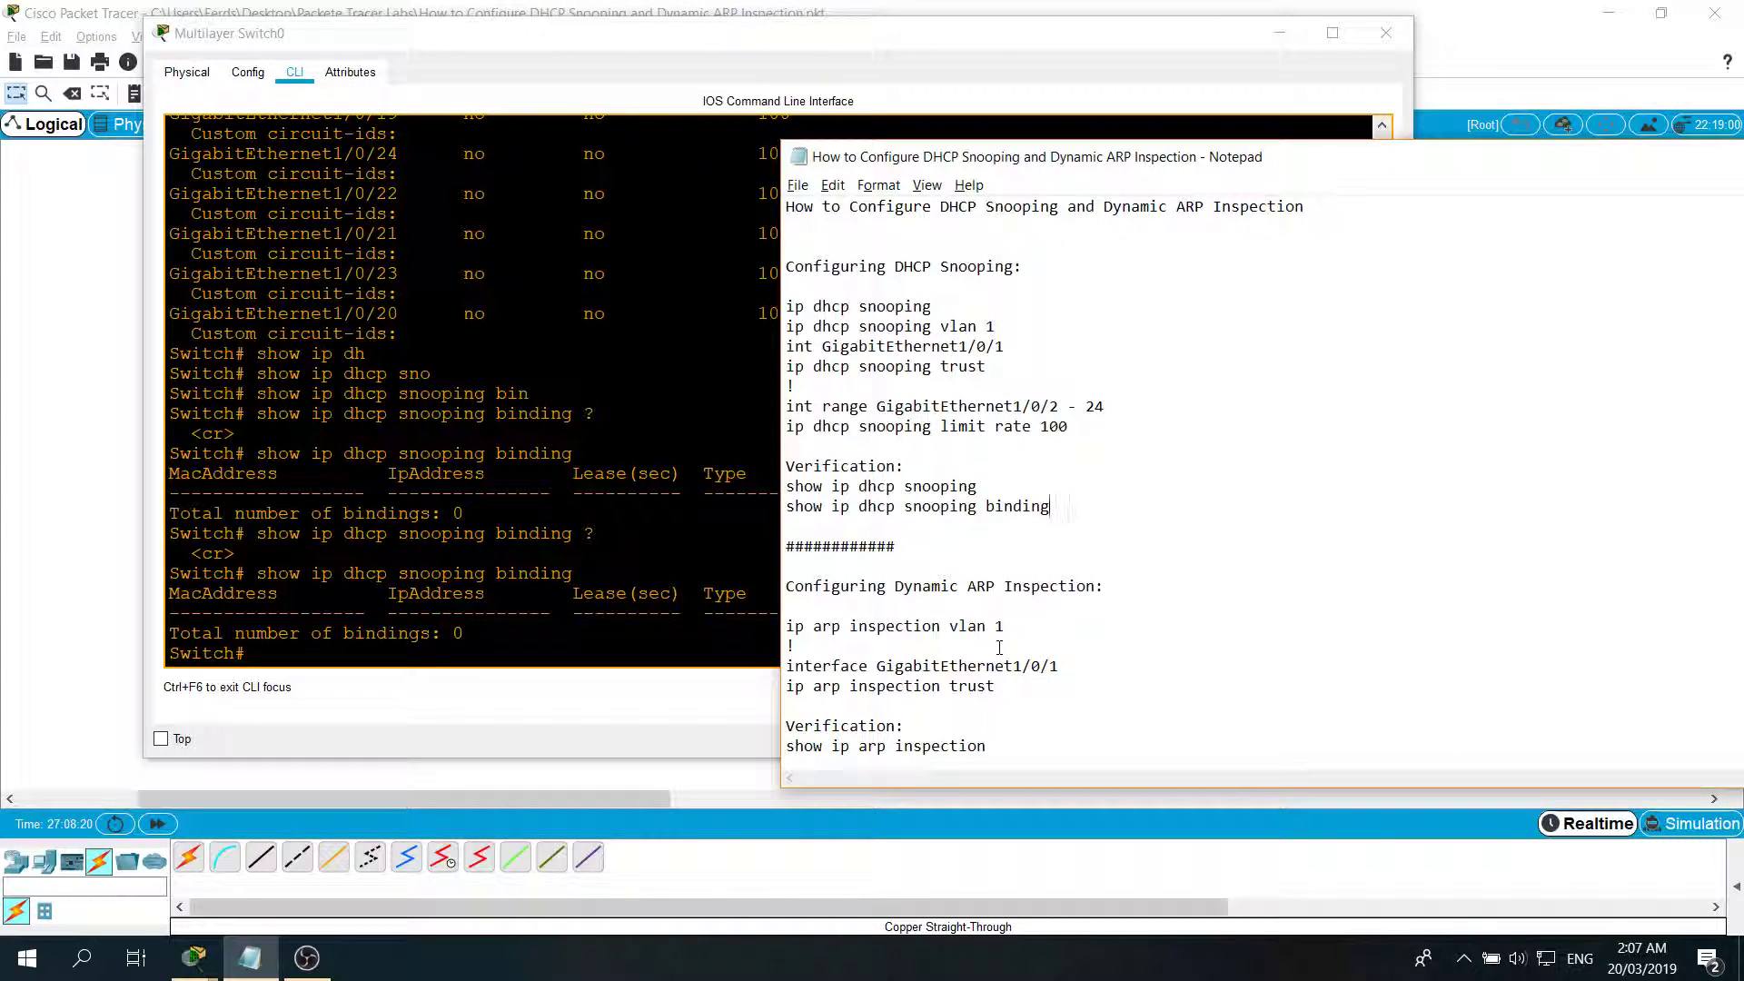
scroll(1004, 645, "down", 1)
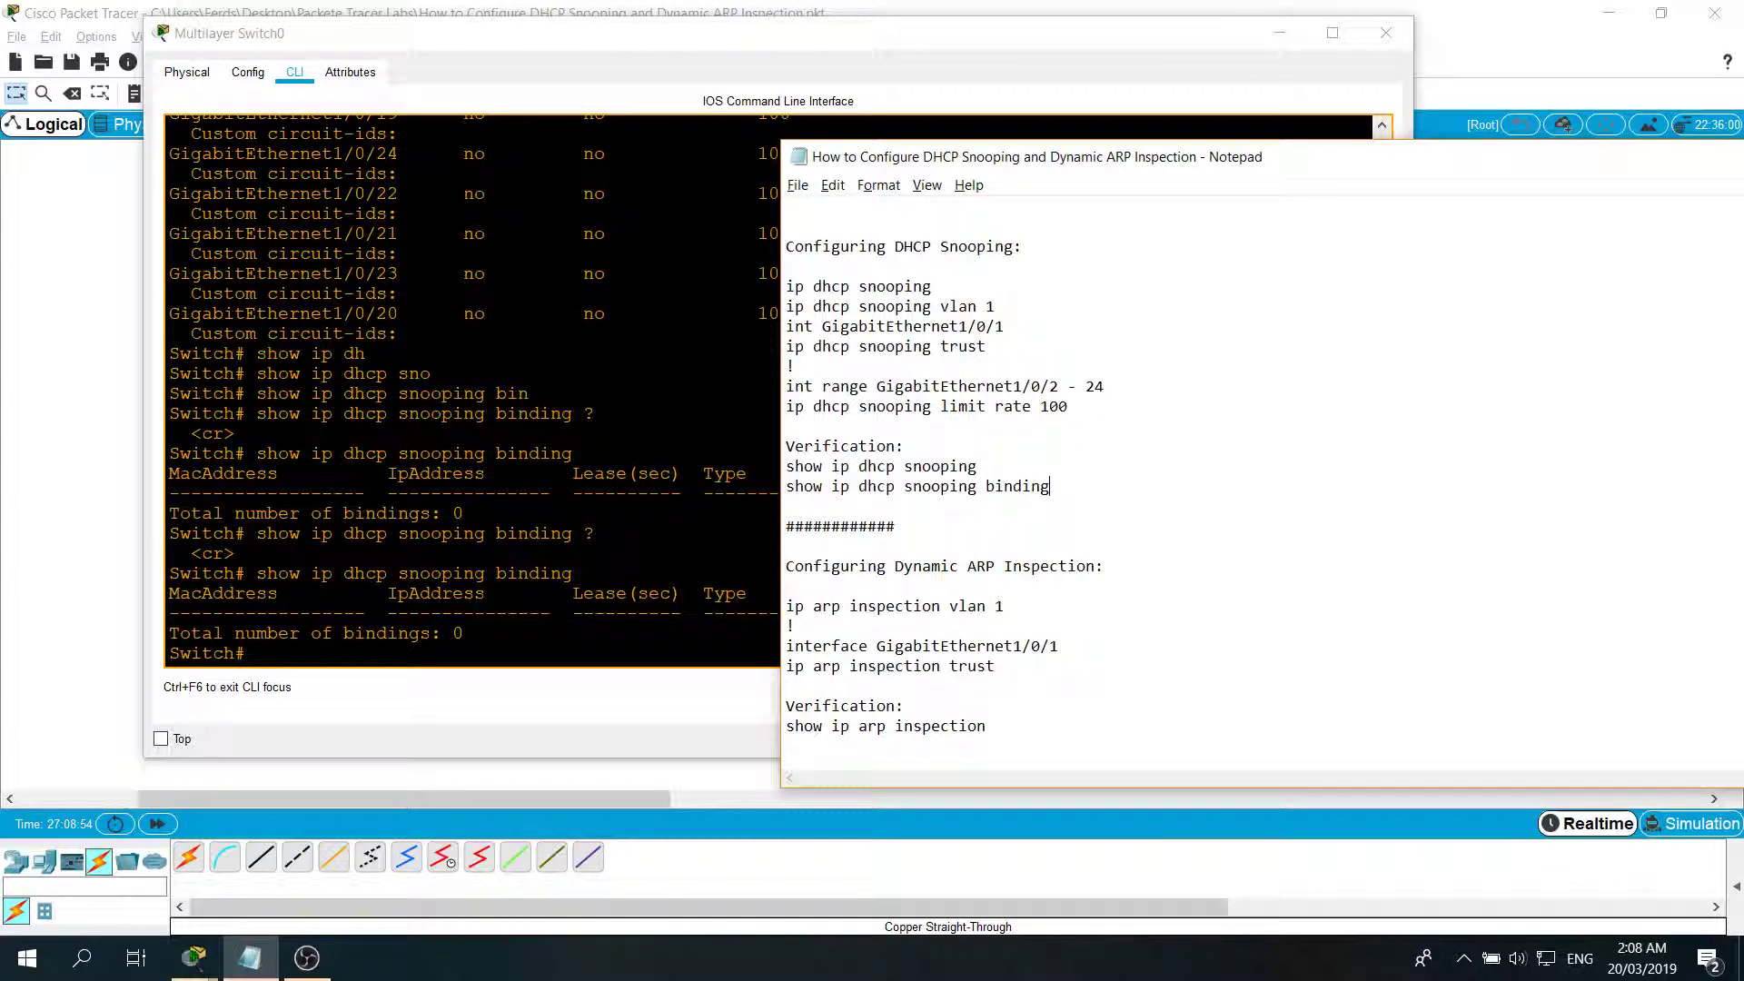
Step: Return to the topology, nudge the right laptop, inspect device info, and bring the configuration notes forward
left_click(94, 478)
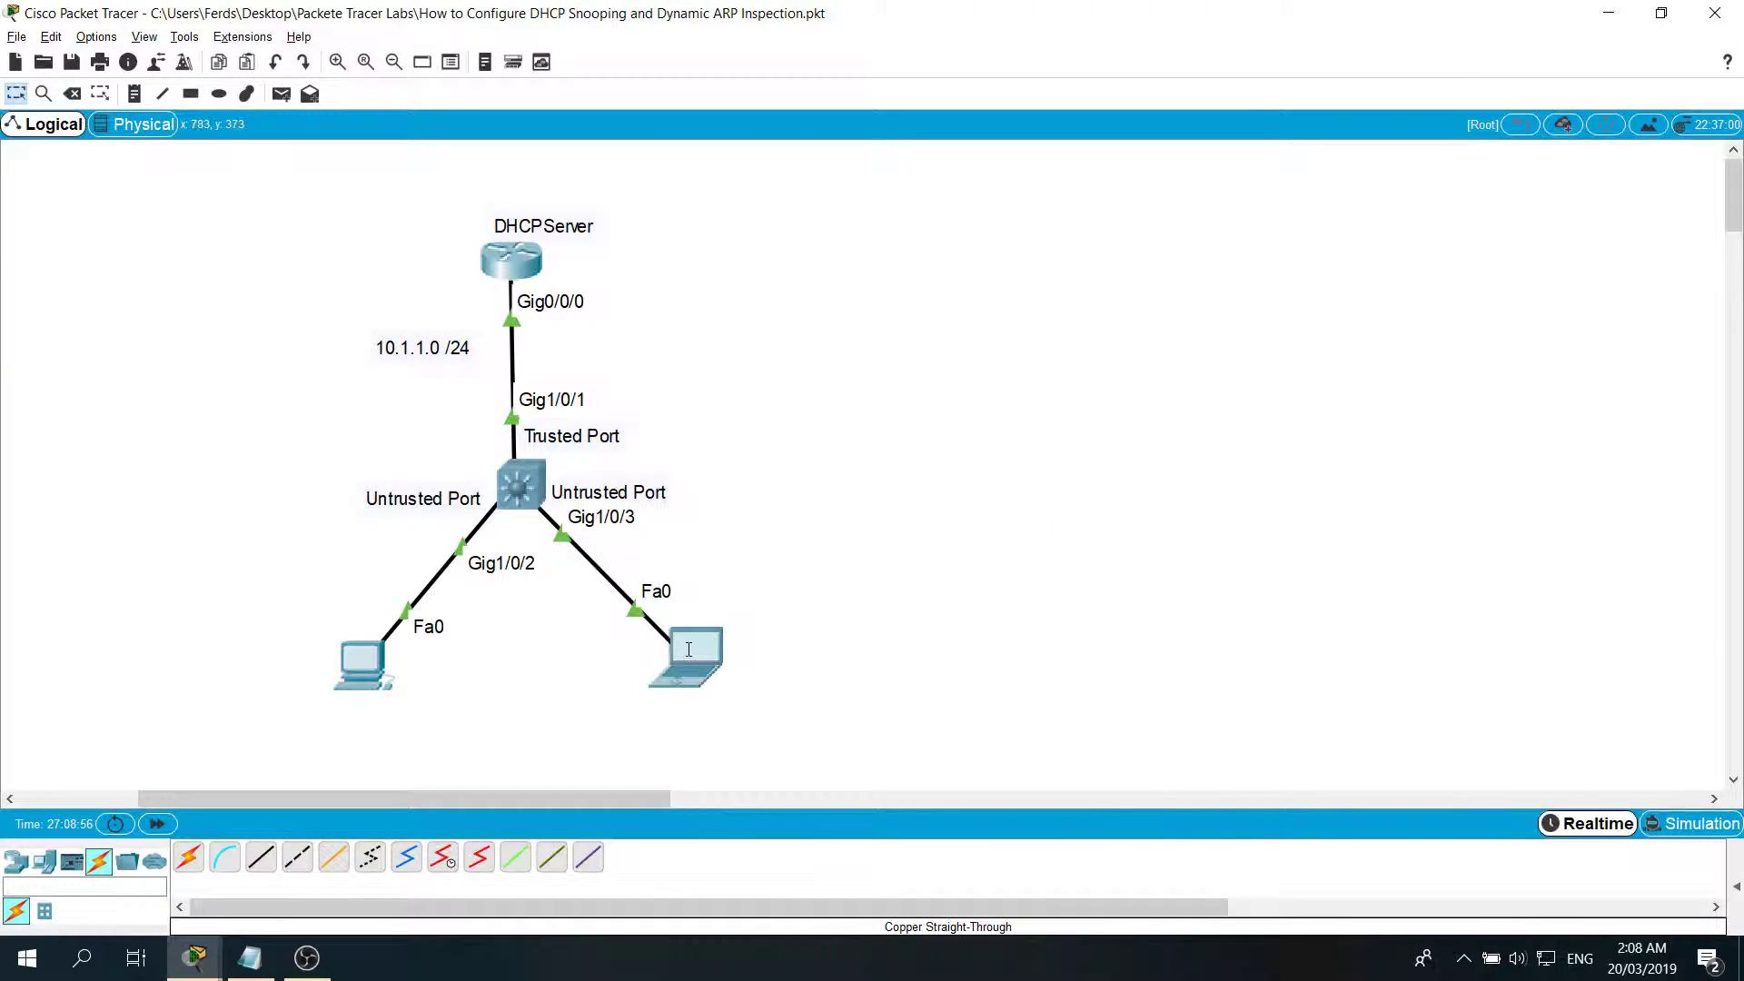
left_click_drag(689, 648, 726, 678)
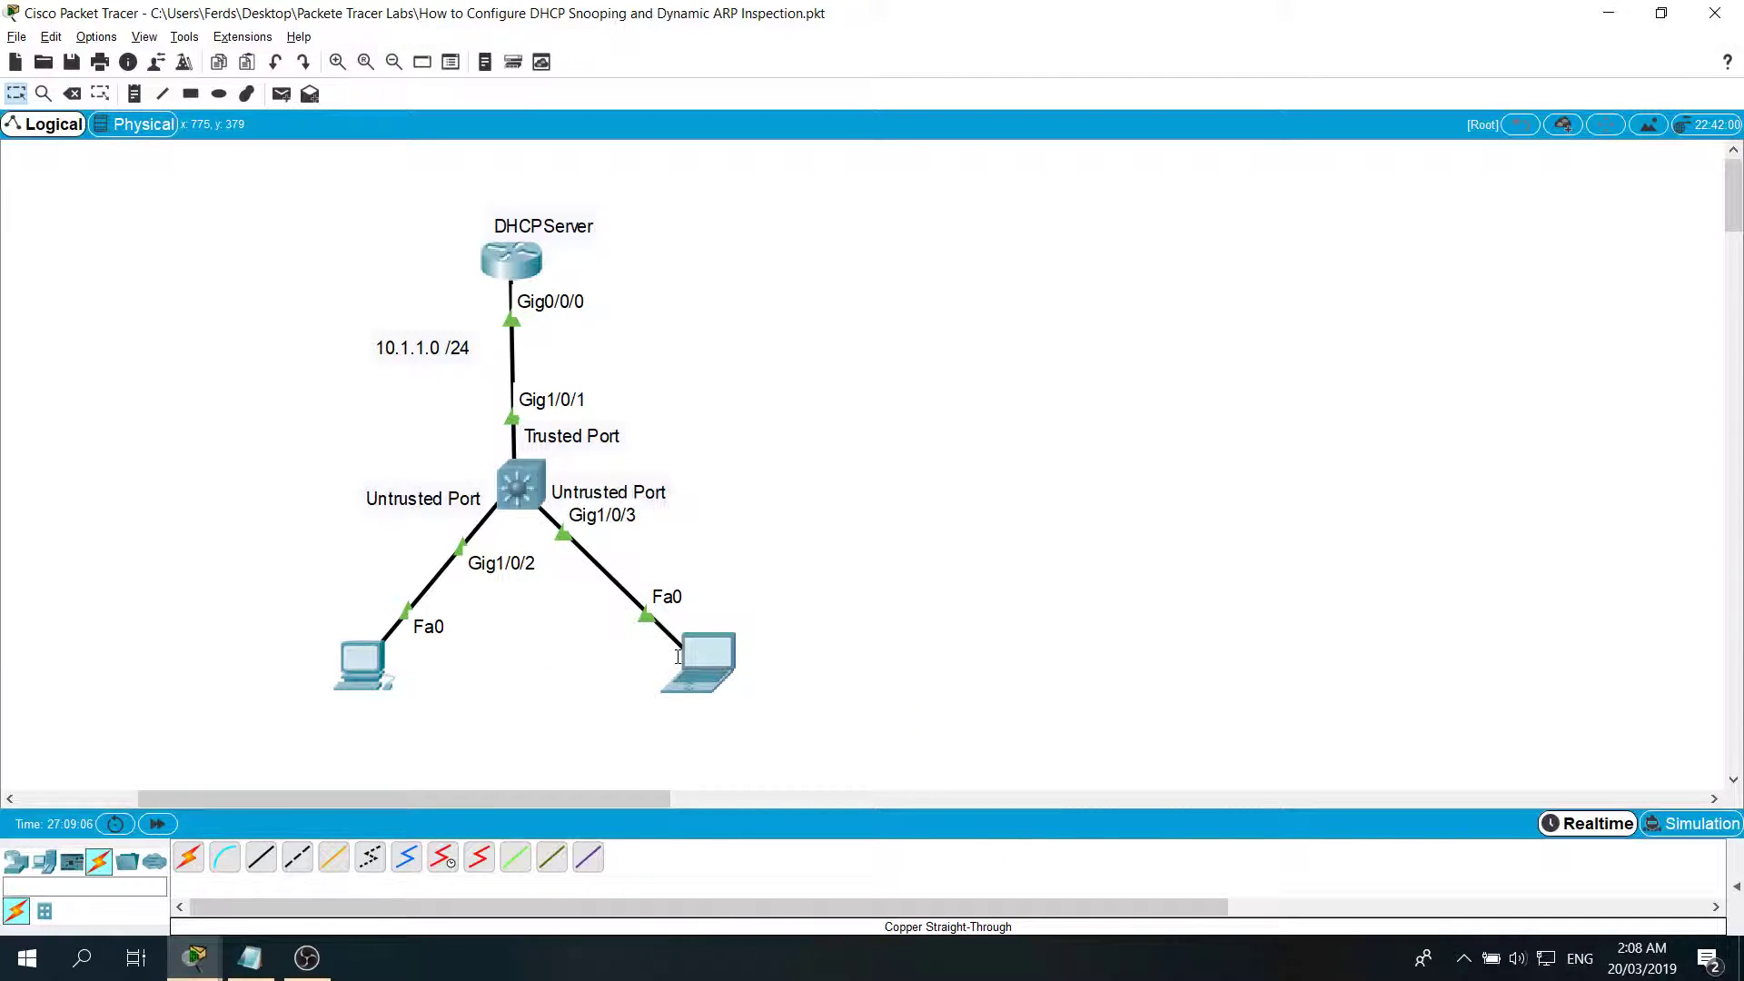
mouse_move(678, 656)
mouse_move(722, 678)
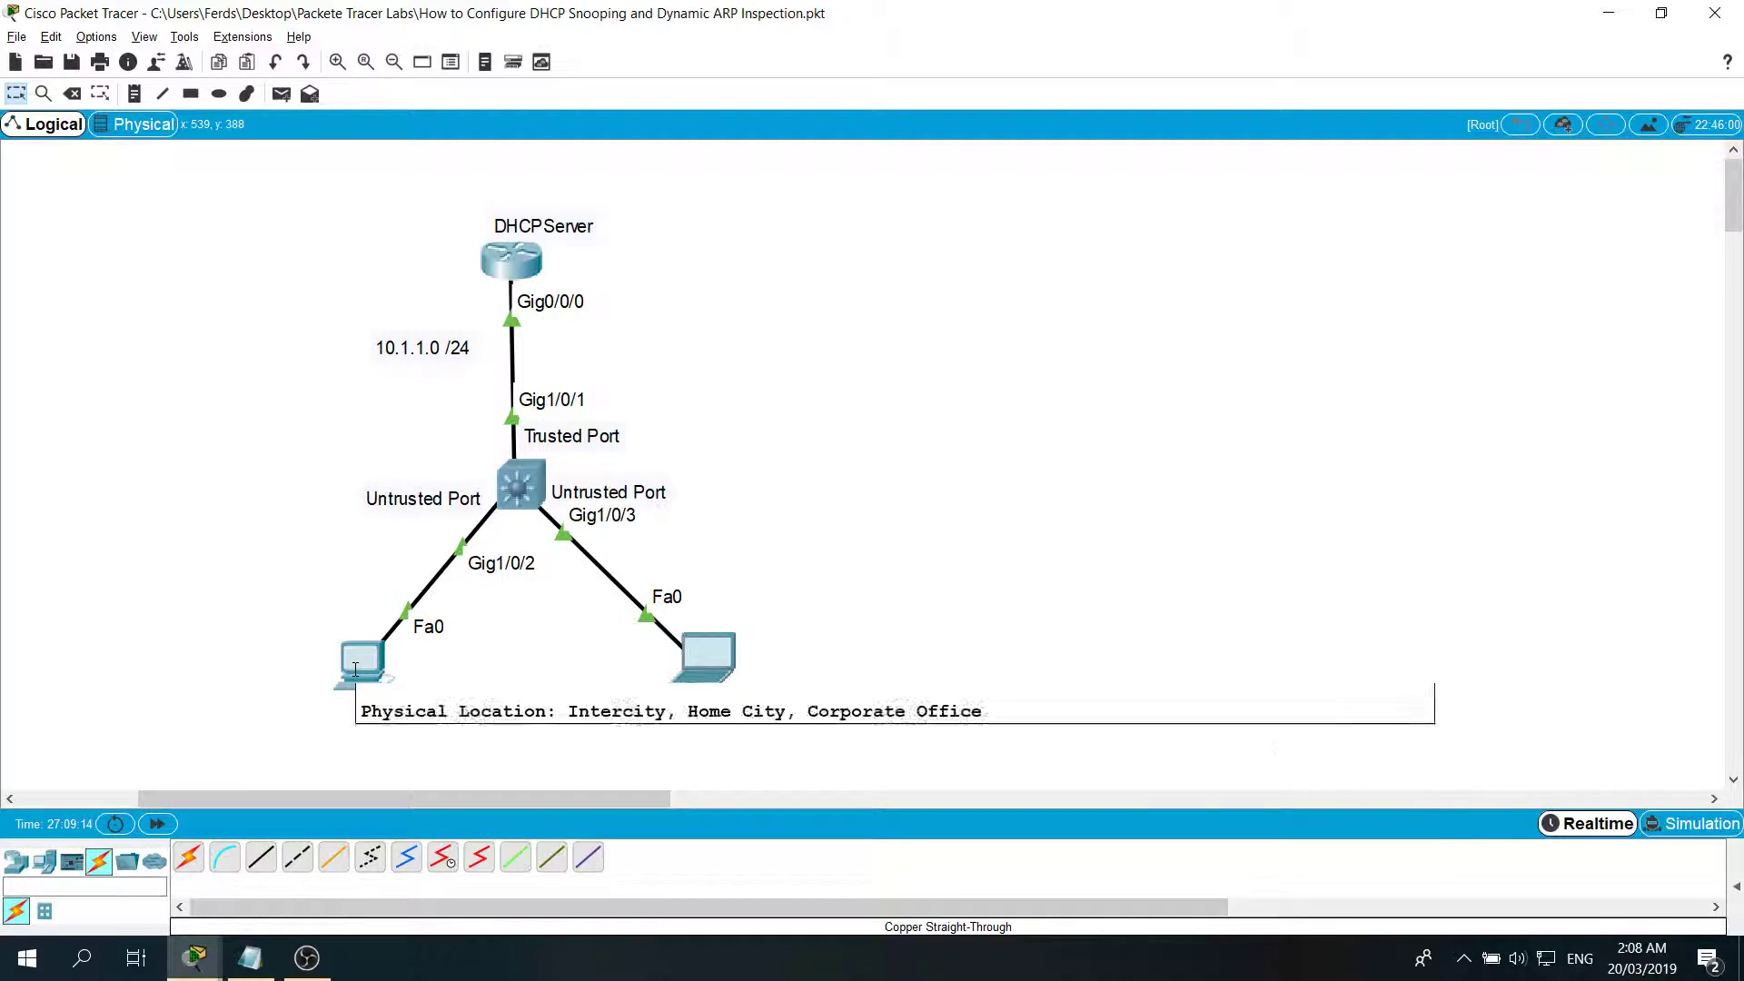
mouse_move(355, 670)
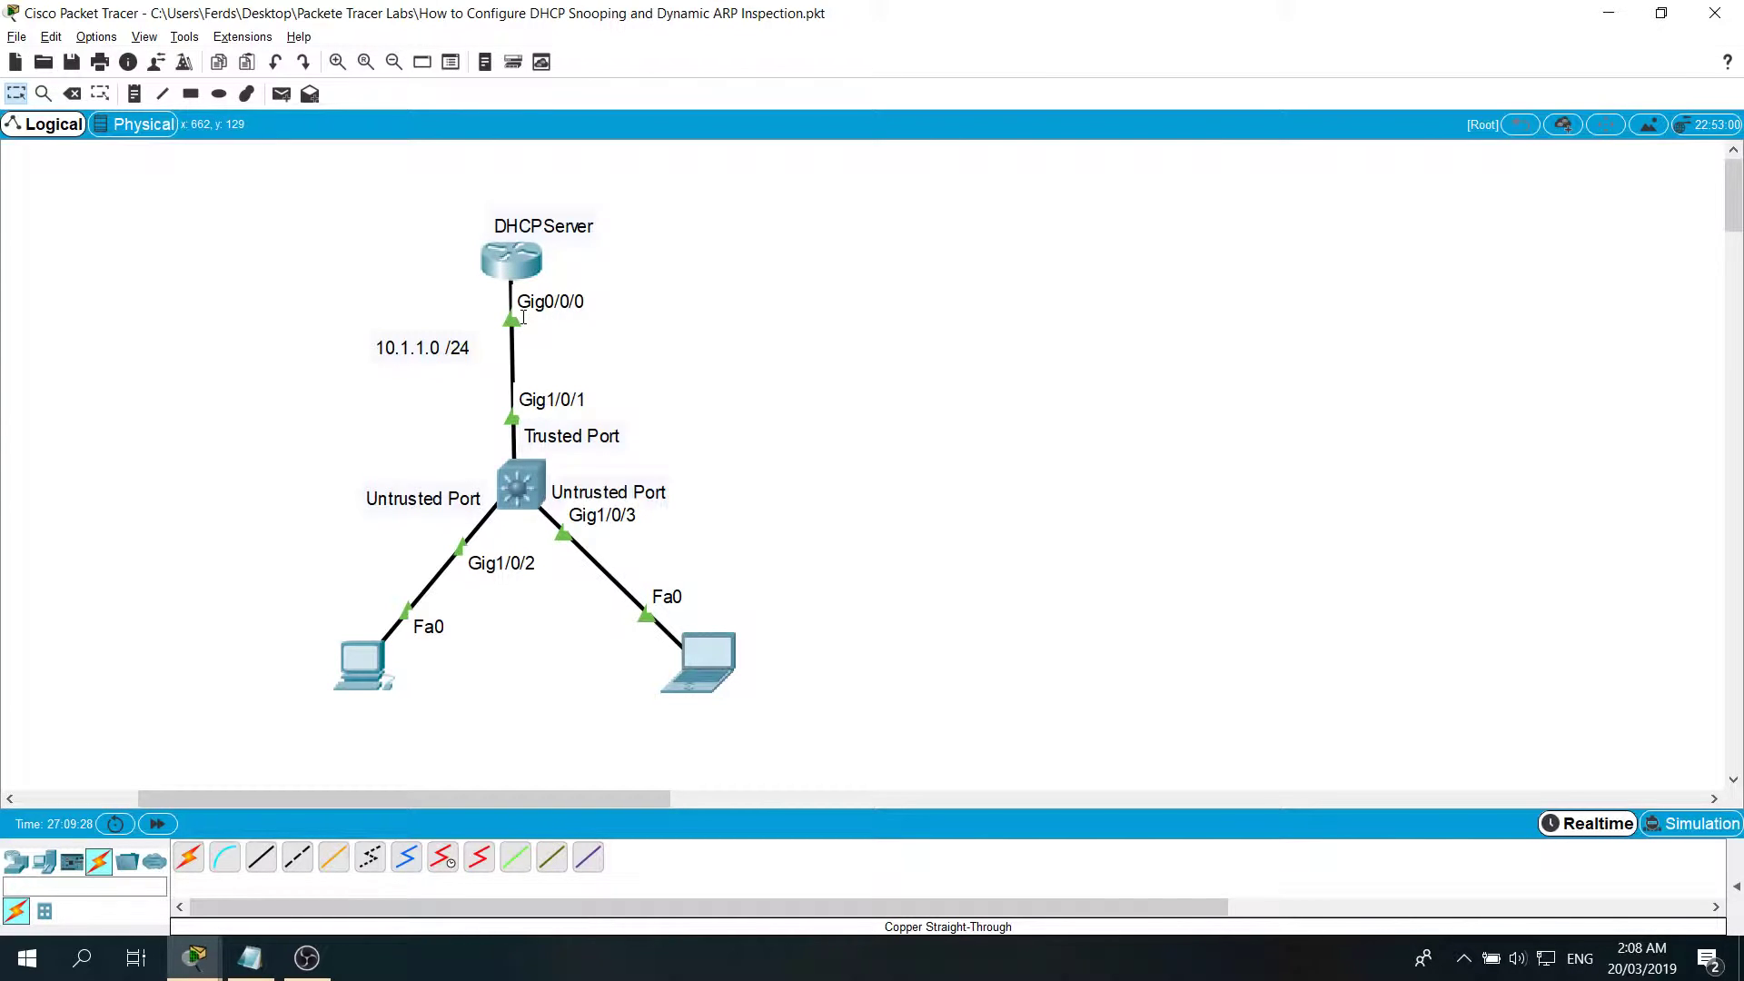
mouse_move(523, 317)
mouse_move(384, 647)
left_click(250, 958)
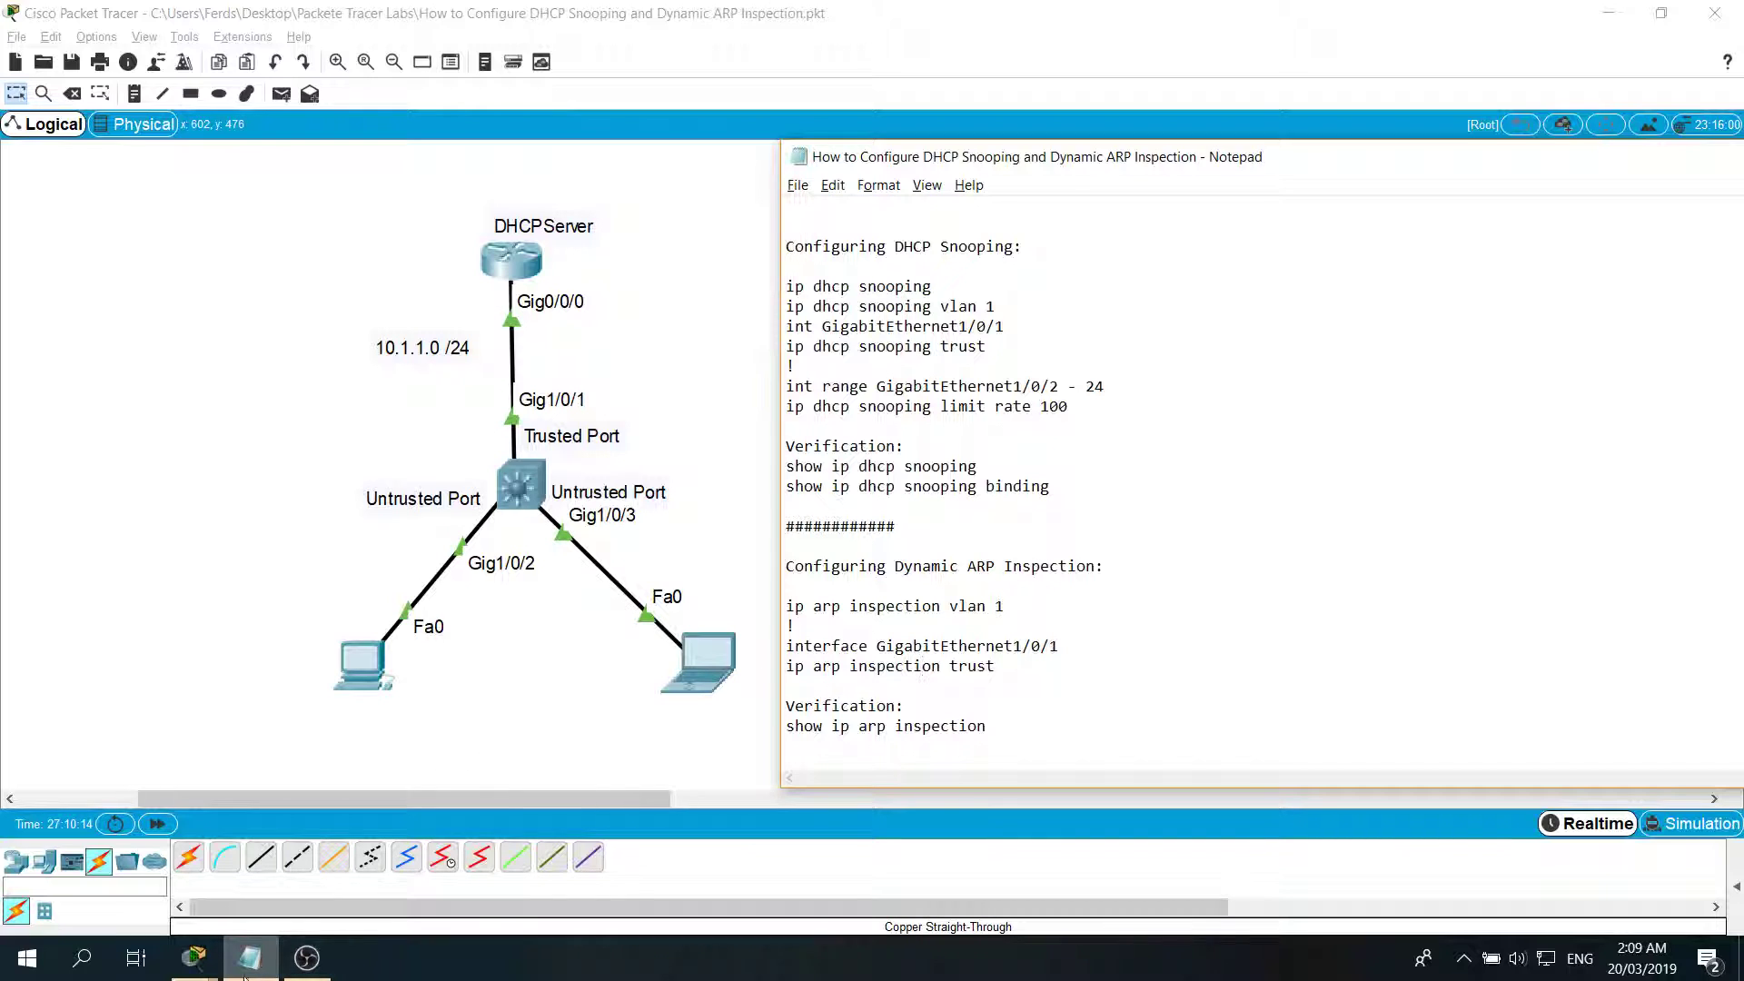
Step: Open the Multilayer Switch0 CLI and arrange it alongside the configuration notes
left_click(205, 956)
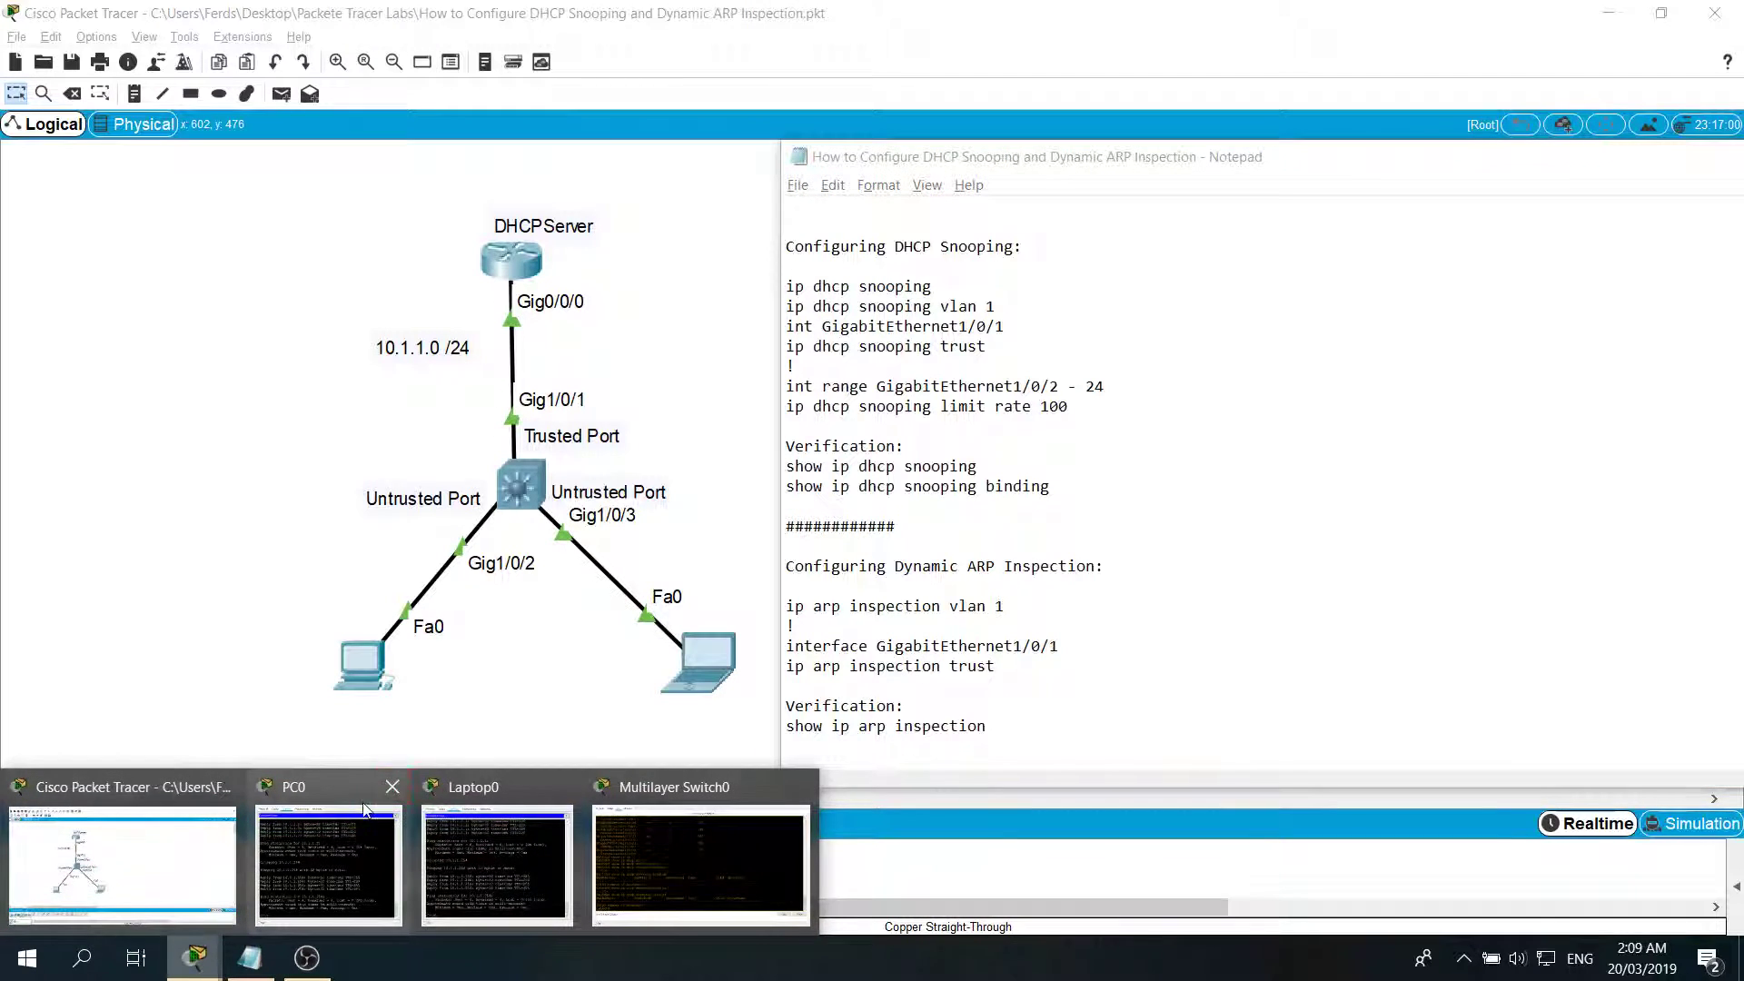
left_click(699, 863)
key("alt+Tab")
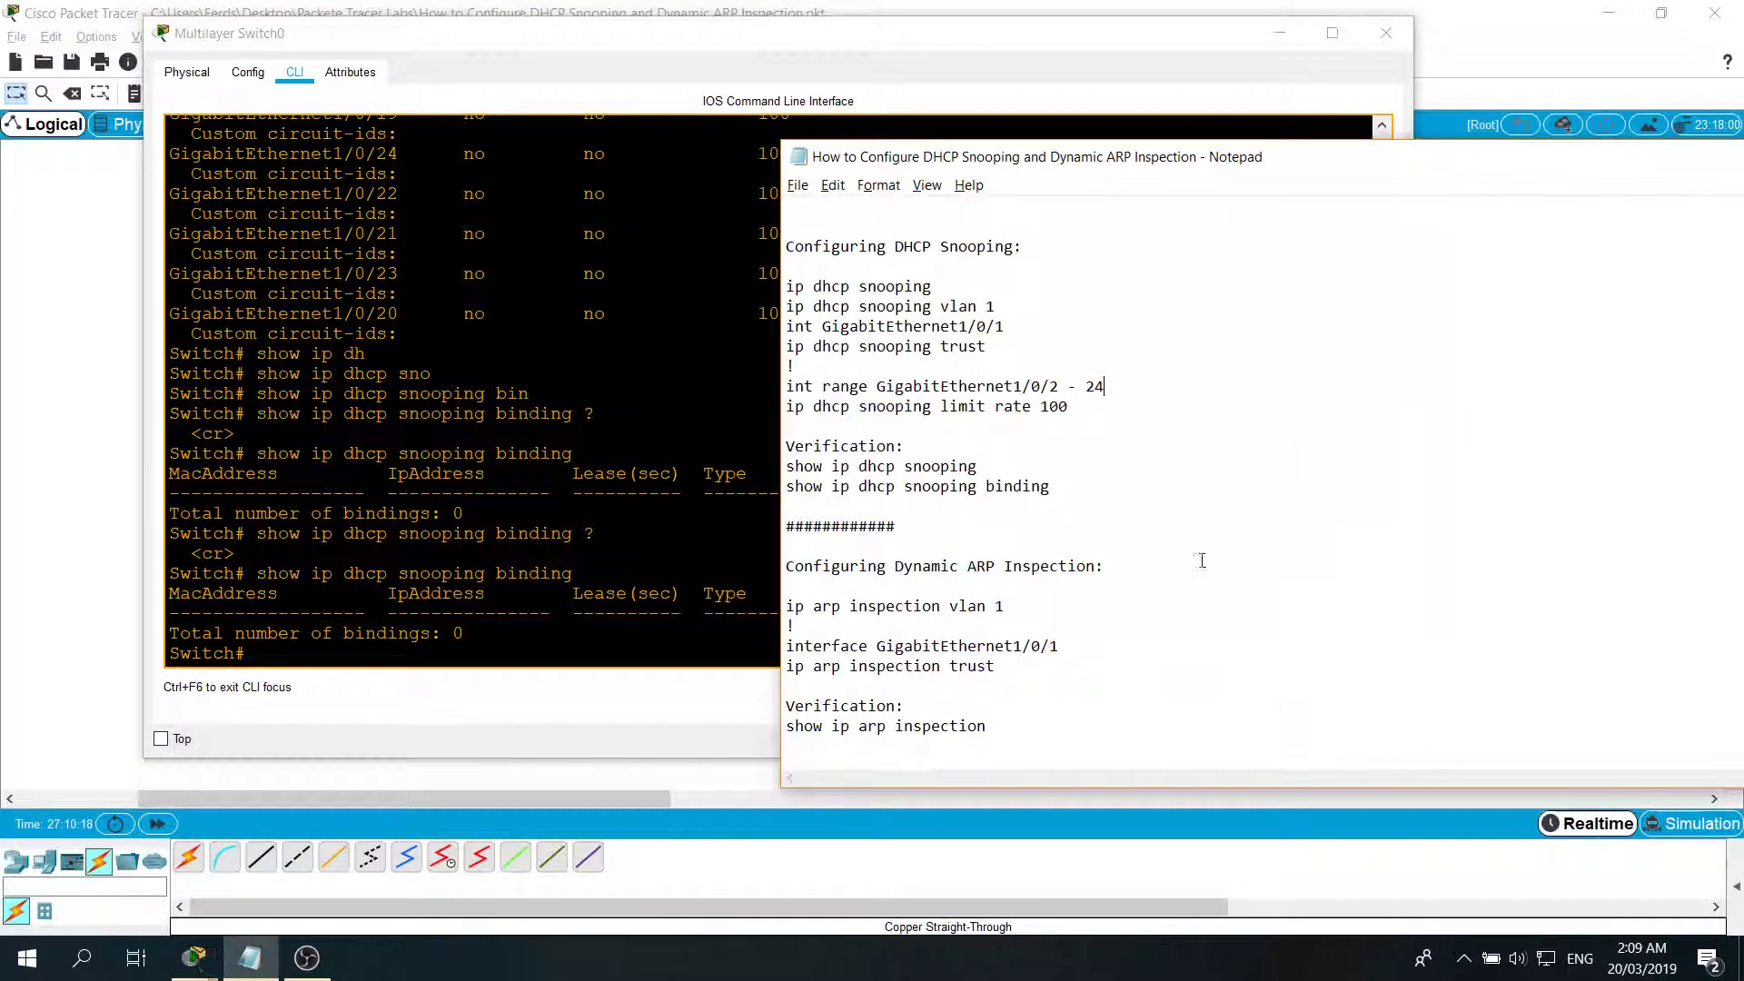
left_click_drag(1072, 159, 1117, 86)
left_click_drag(746, 34, 674, 60)
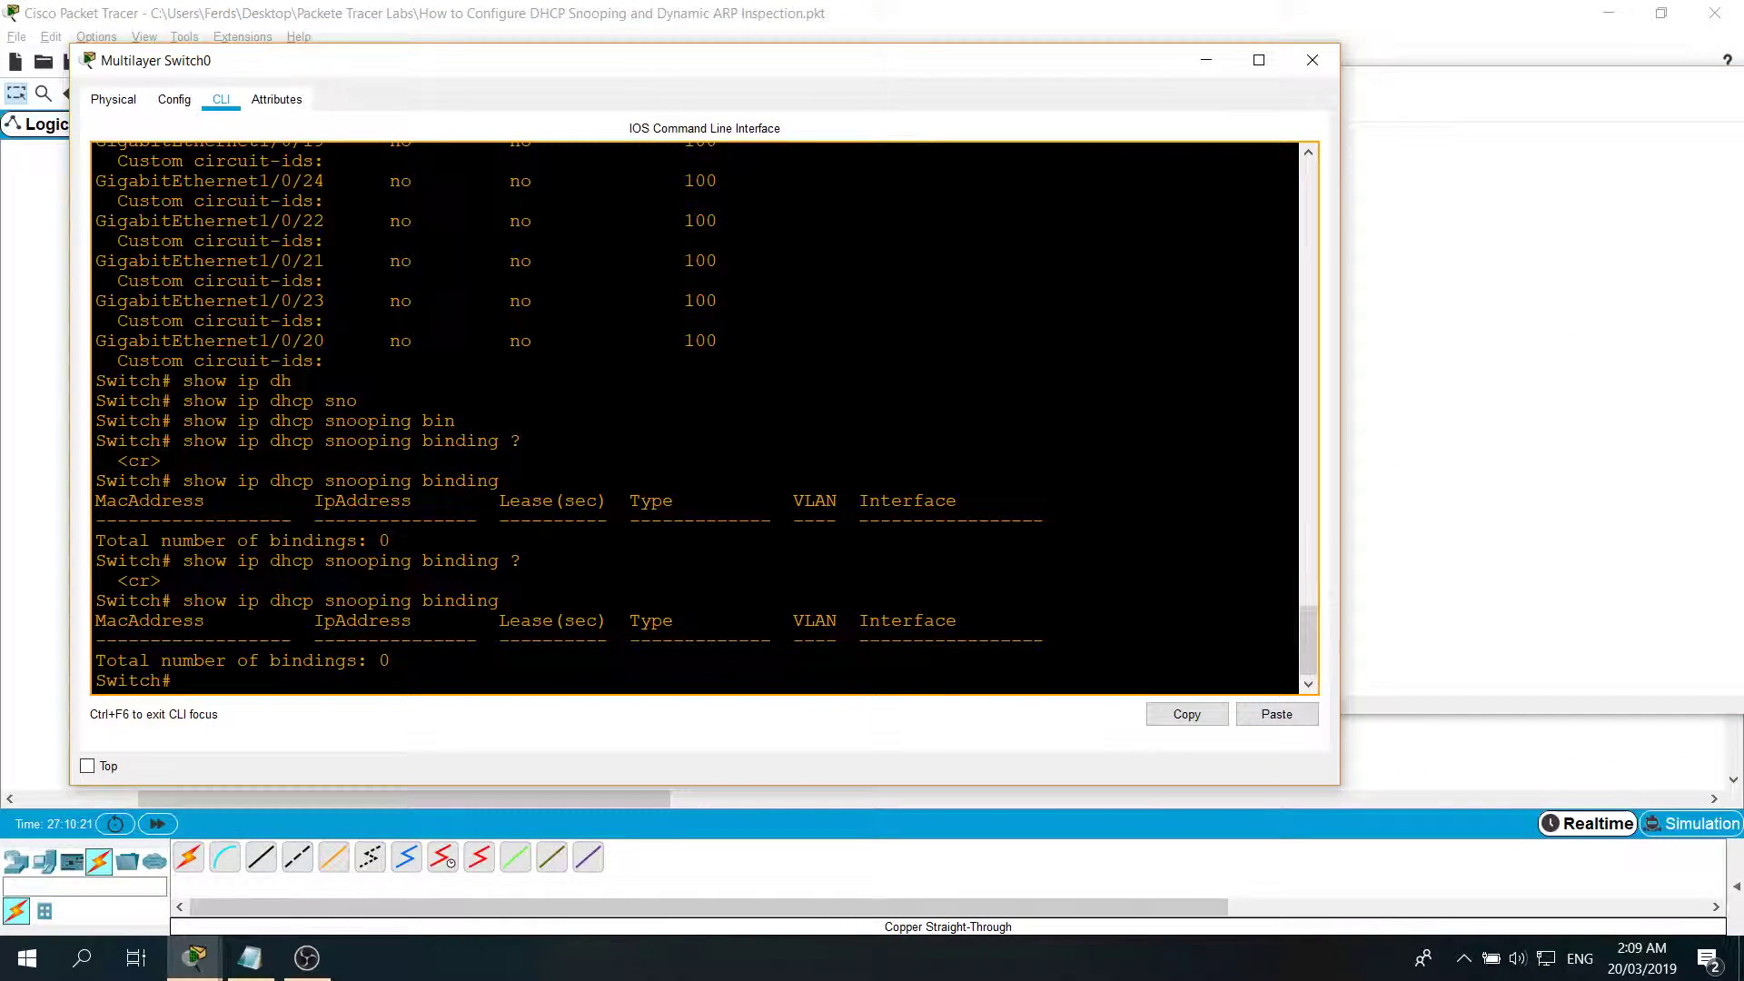
left_click(1398, 495)
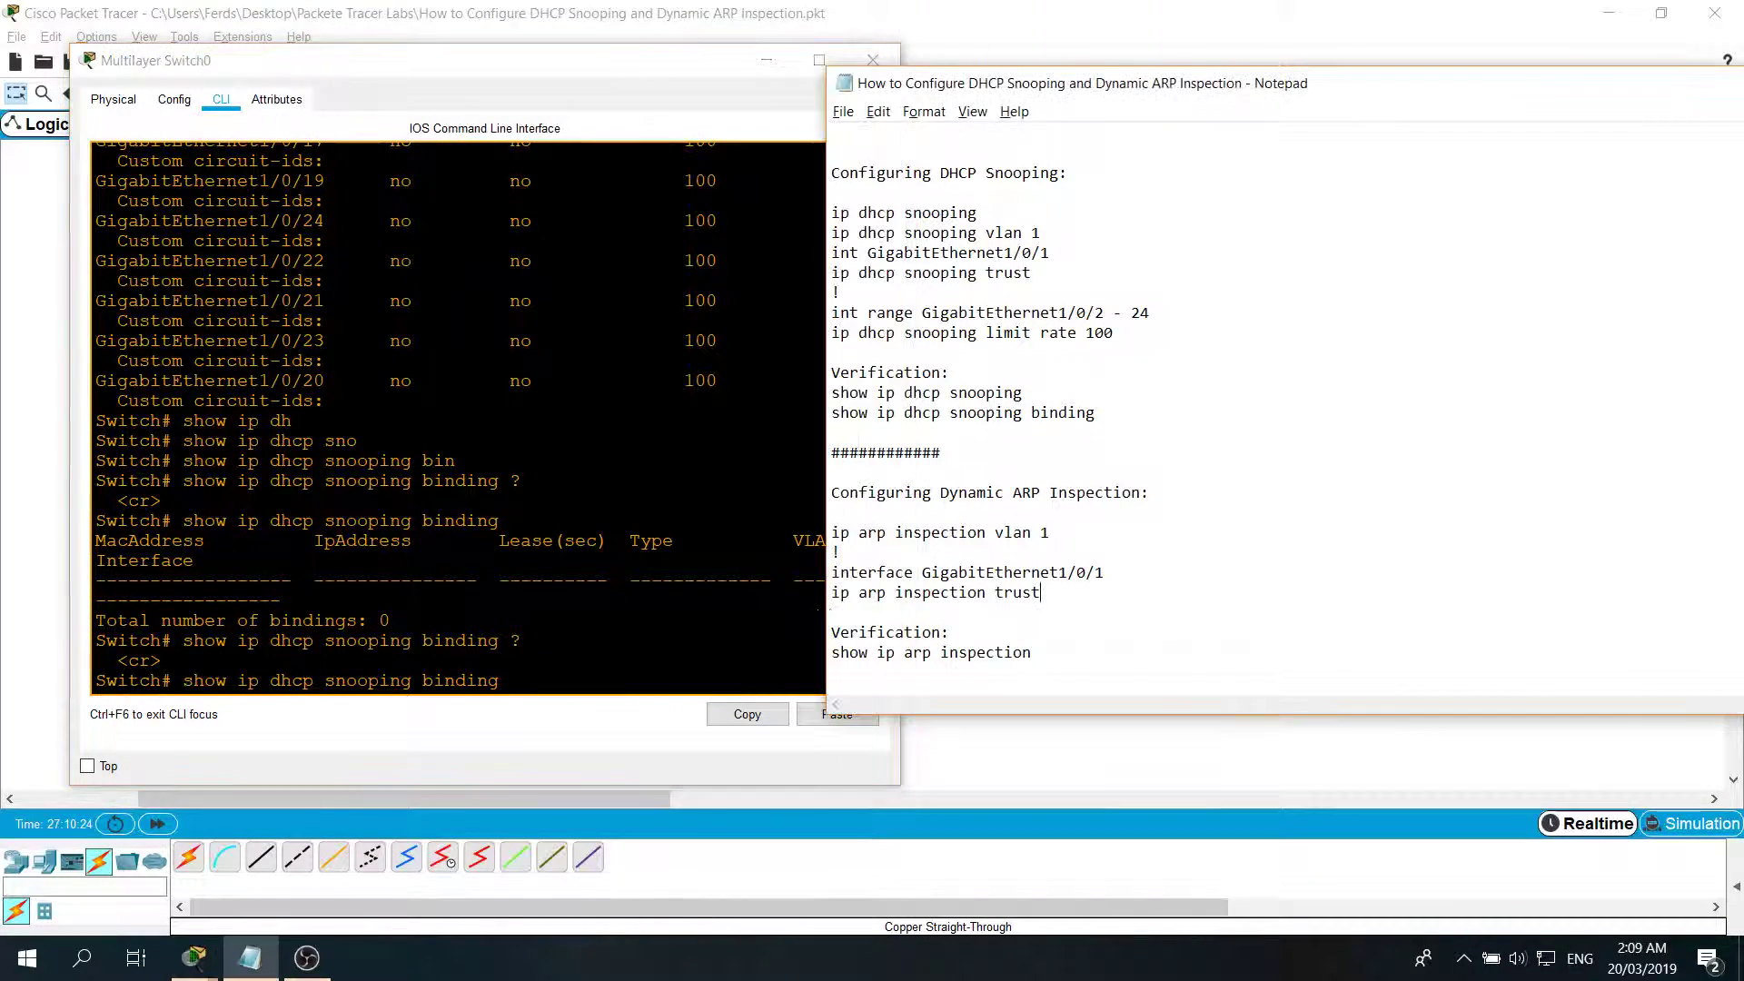
Step: Rerun the snooping binding check, then enter global configuration mode with conf t
key("alt+Tab")
key("Return")
key("alt+Tab")
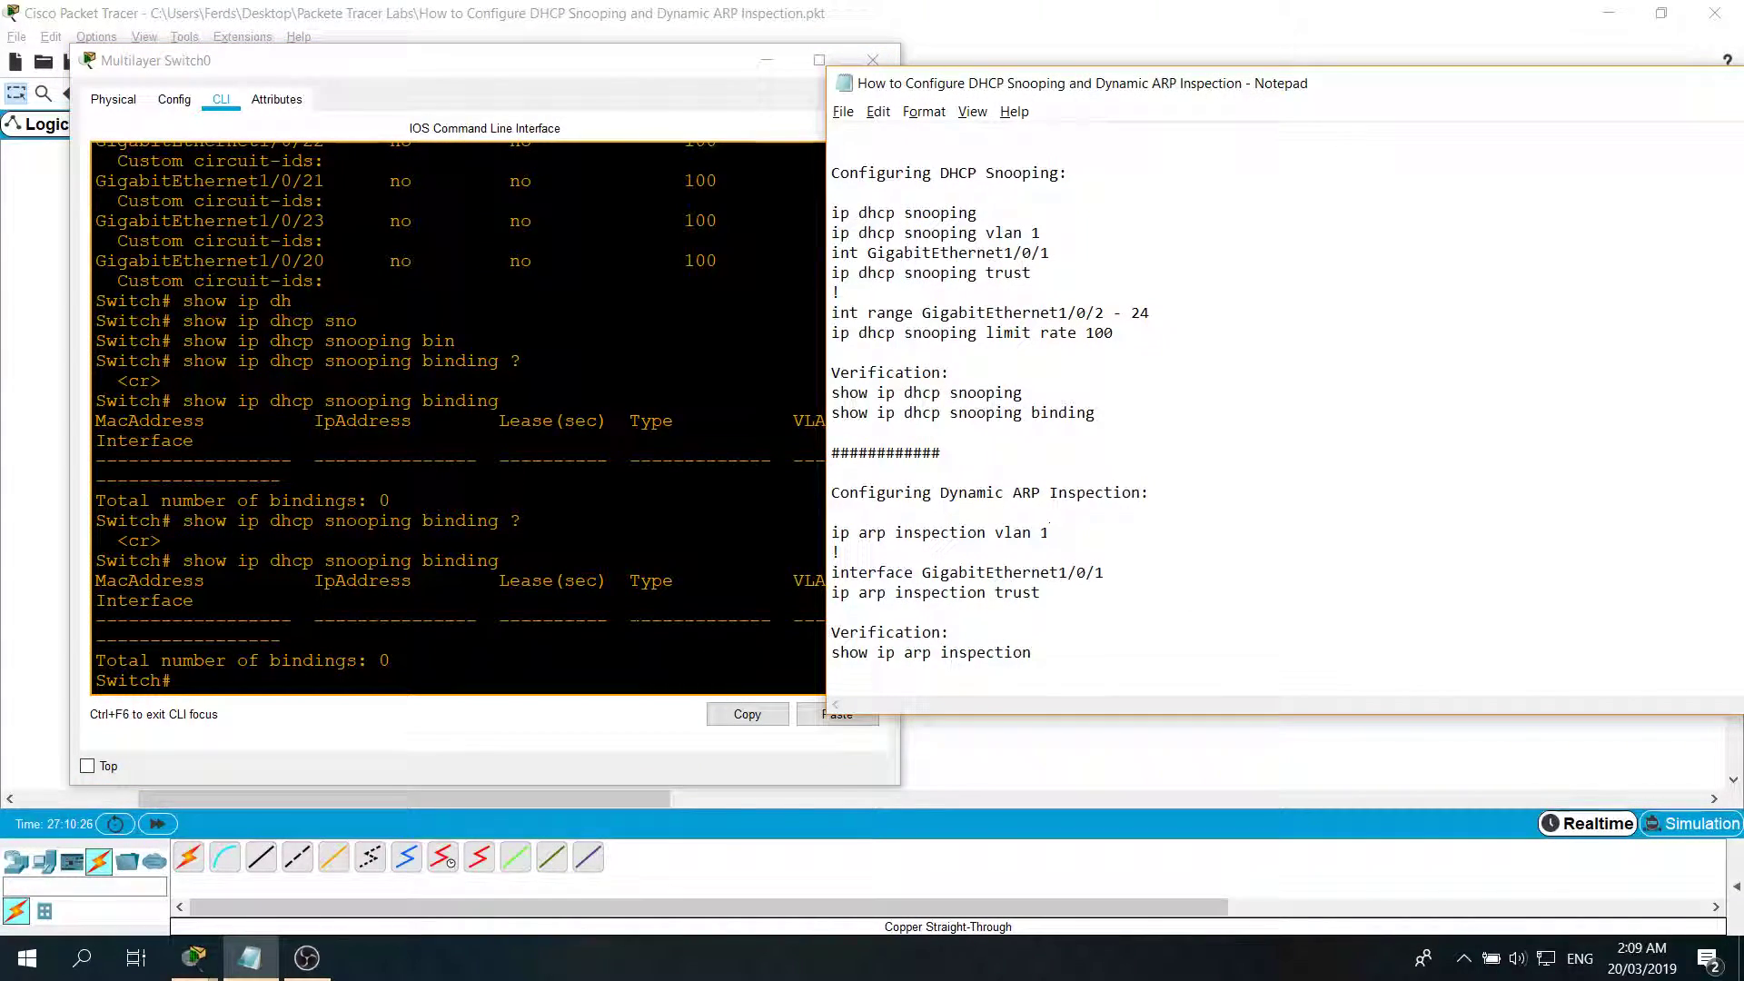
key("alt+Tab")
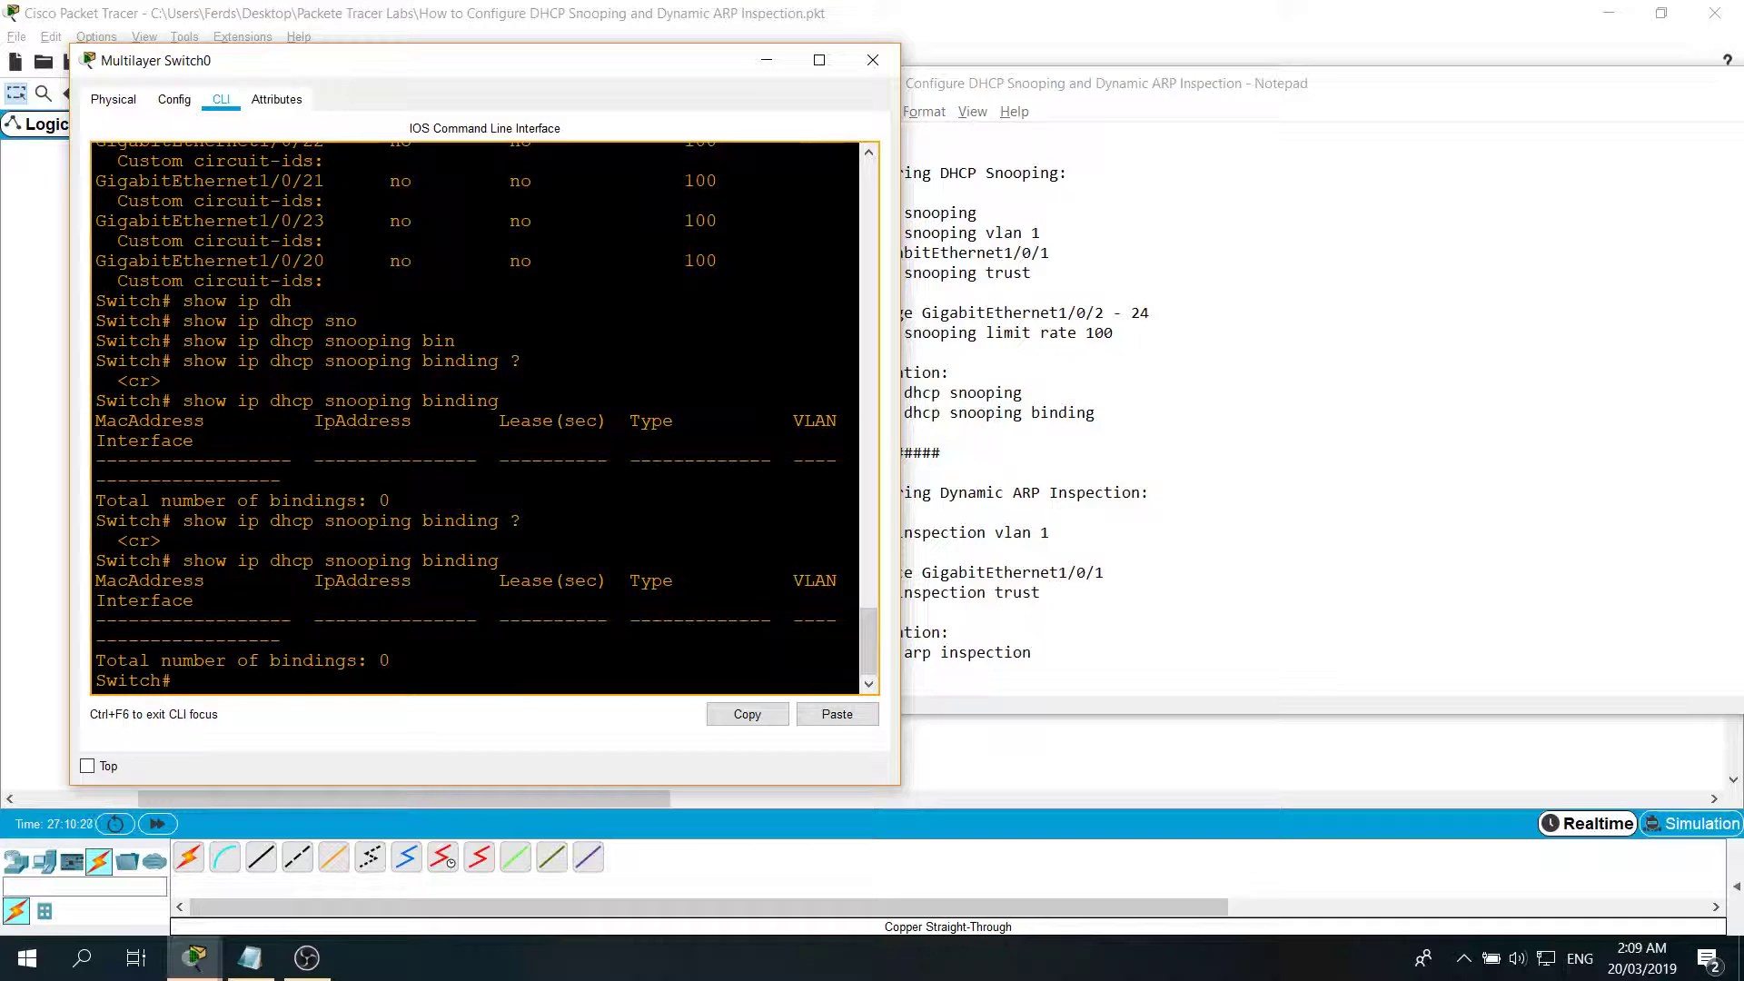
type("conf t")
key("Return")
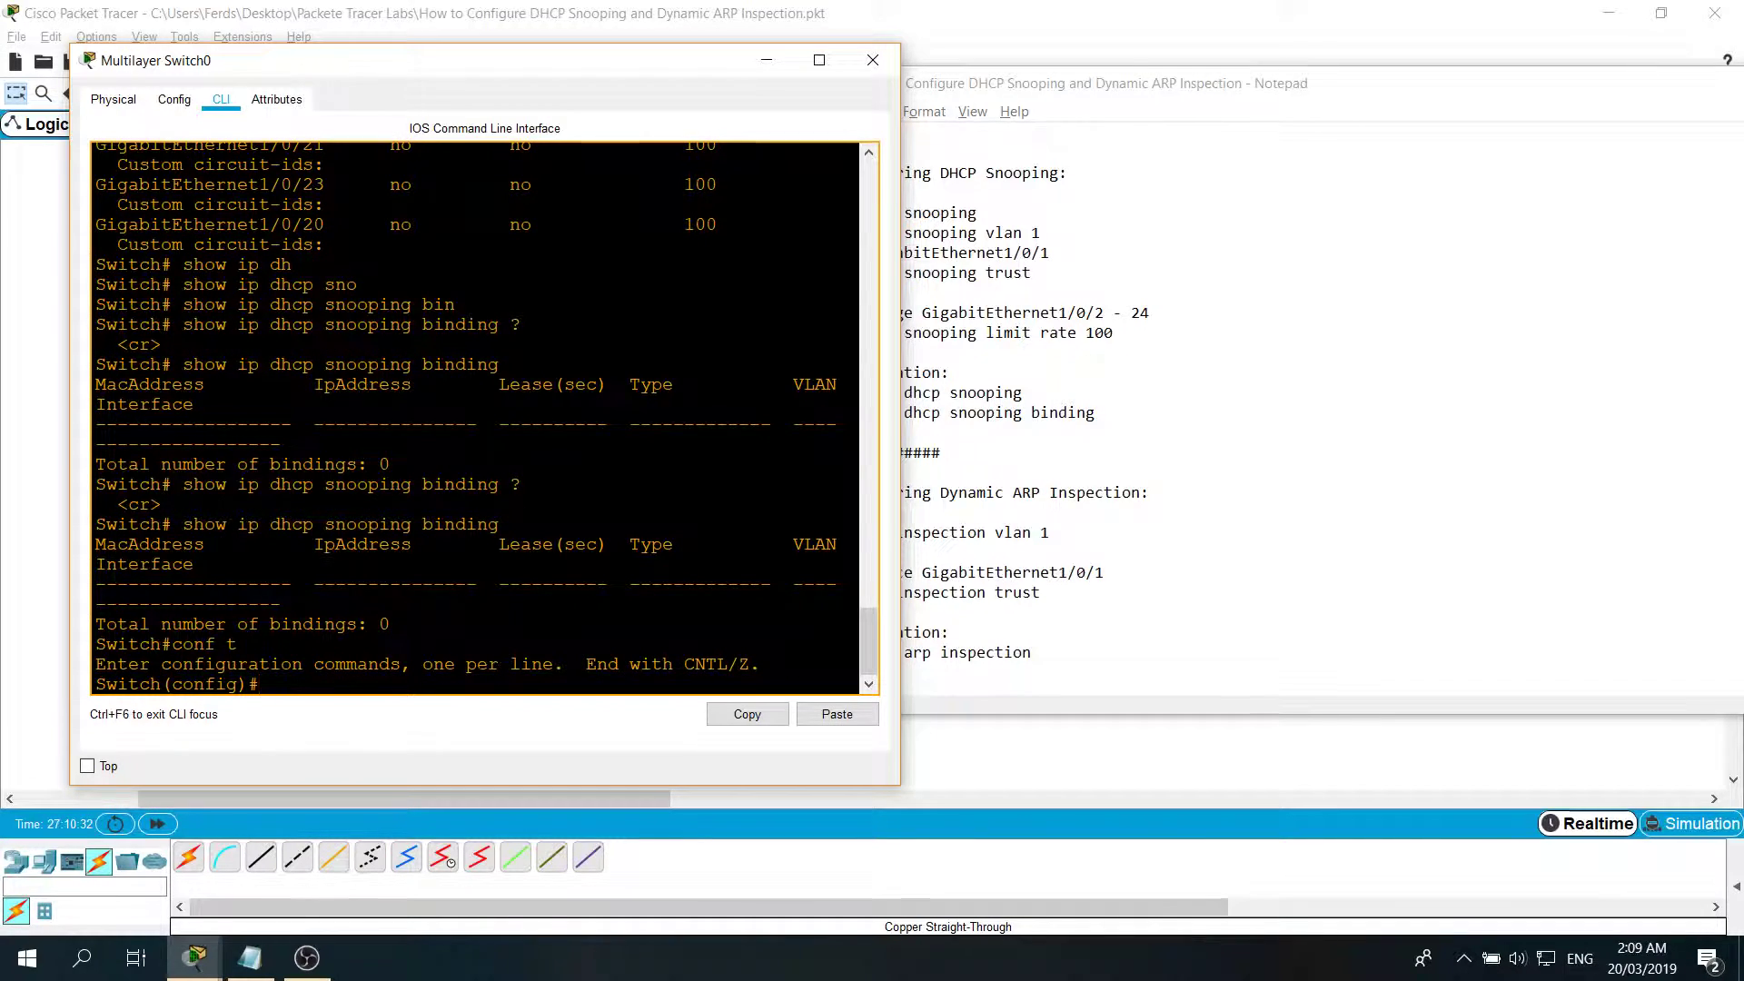
Step: Copy 'ip arp inspection vlan 1' from the notes and paste it into the switch, where it's rejected
key("alt+Tab")
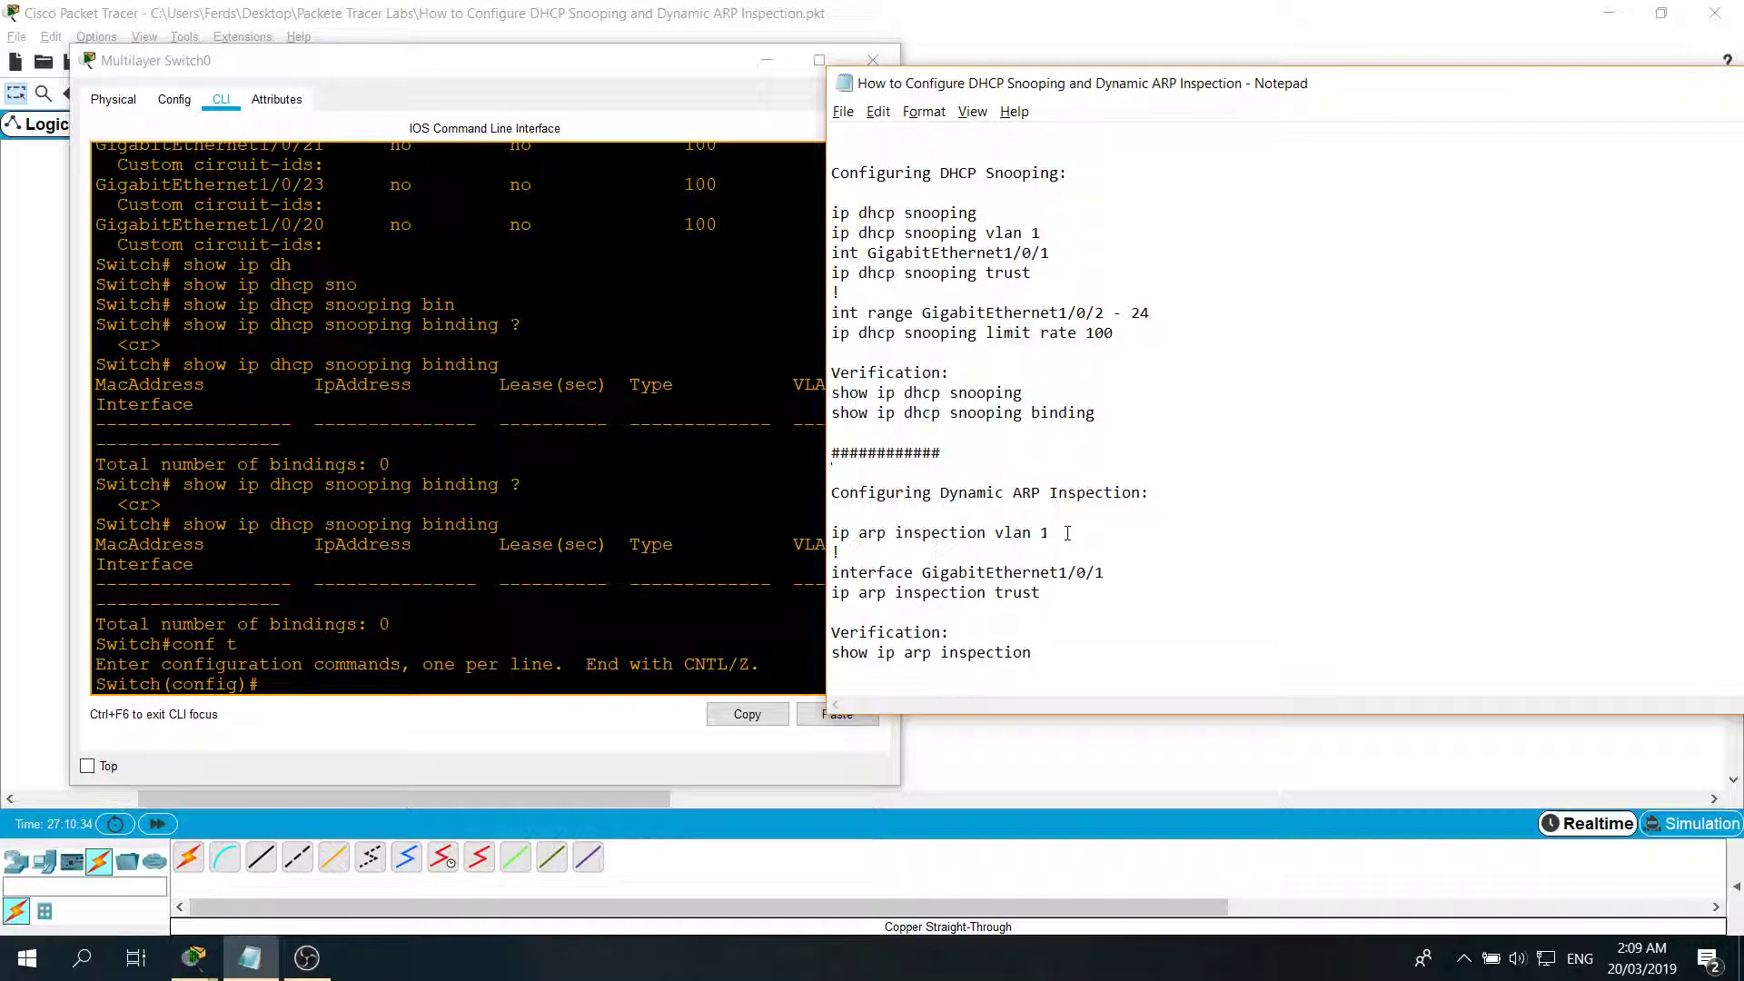
key("ctrl+shift+Left")
key("ctrl+shift+Left")
key("ctrl+shift+Left")
key("ctrl+shift+Left")
key("ctrl+shift+Left")
key("ctrl+c")
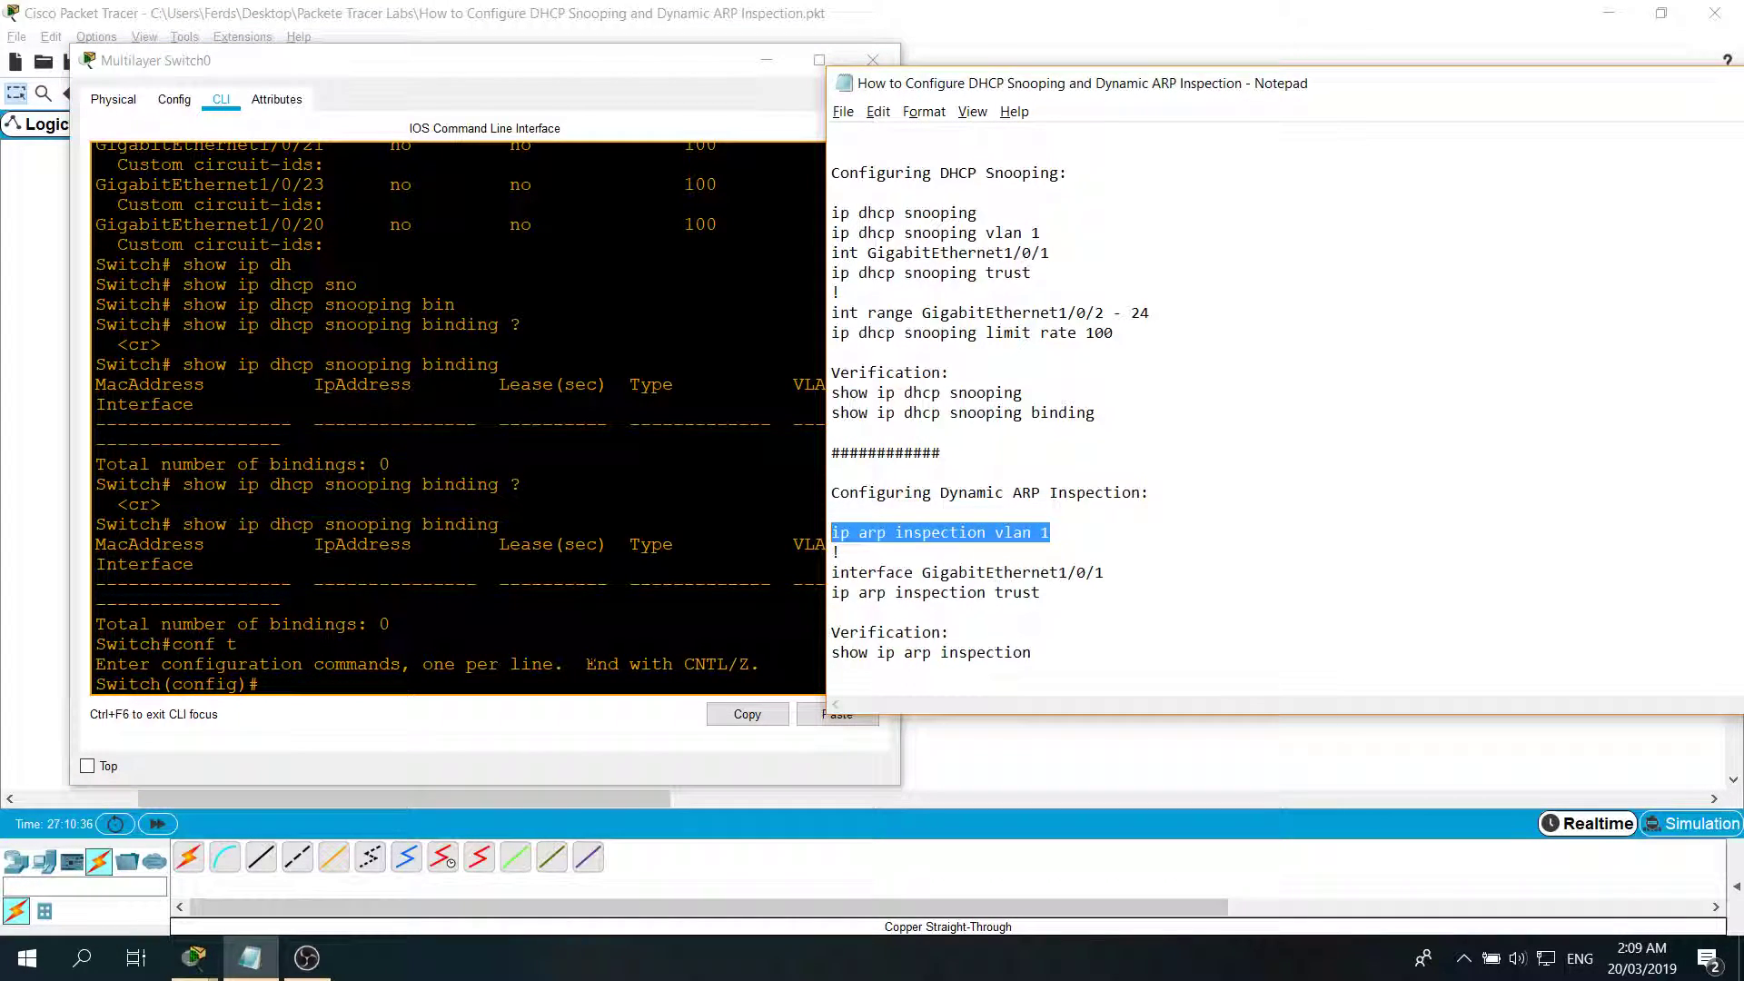
right_click(465, 629)
left_click(495, 661)
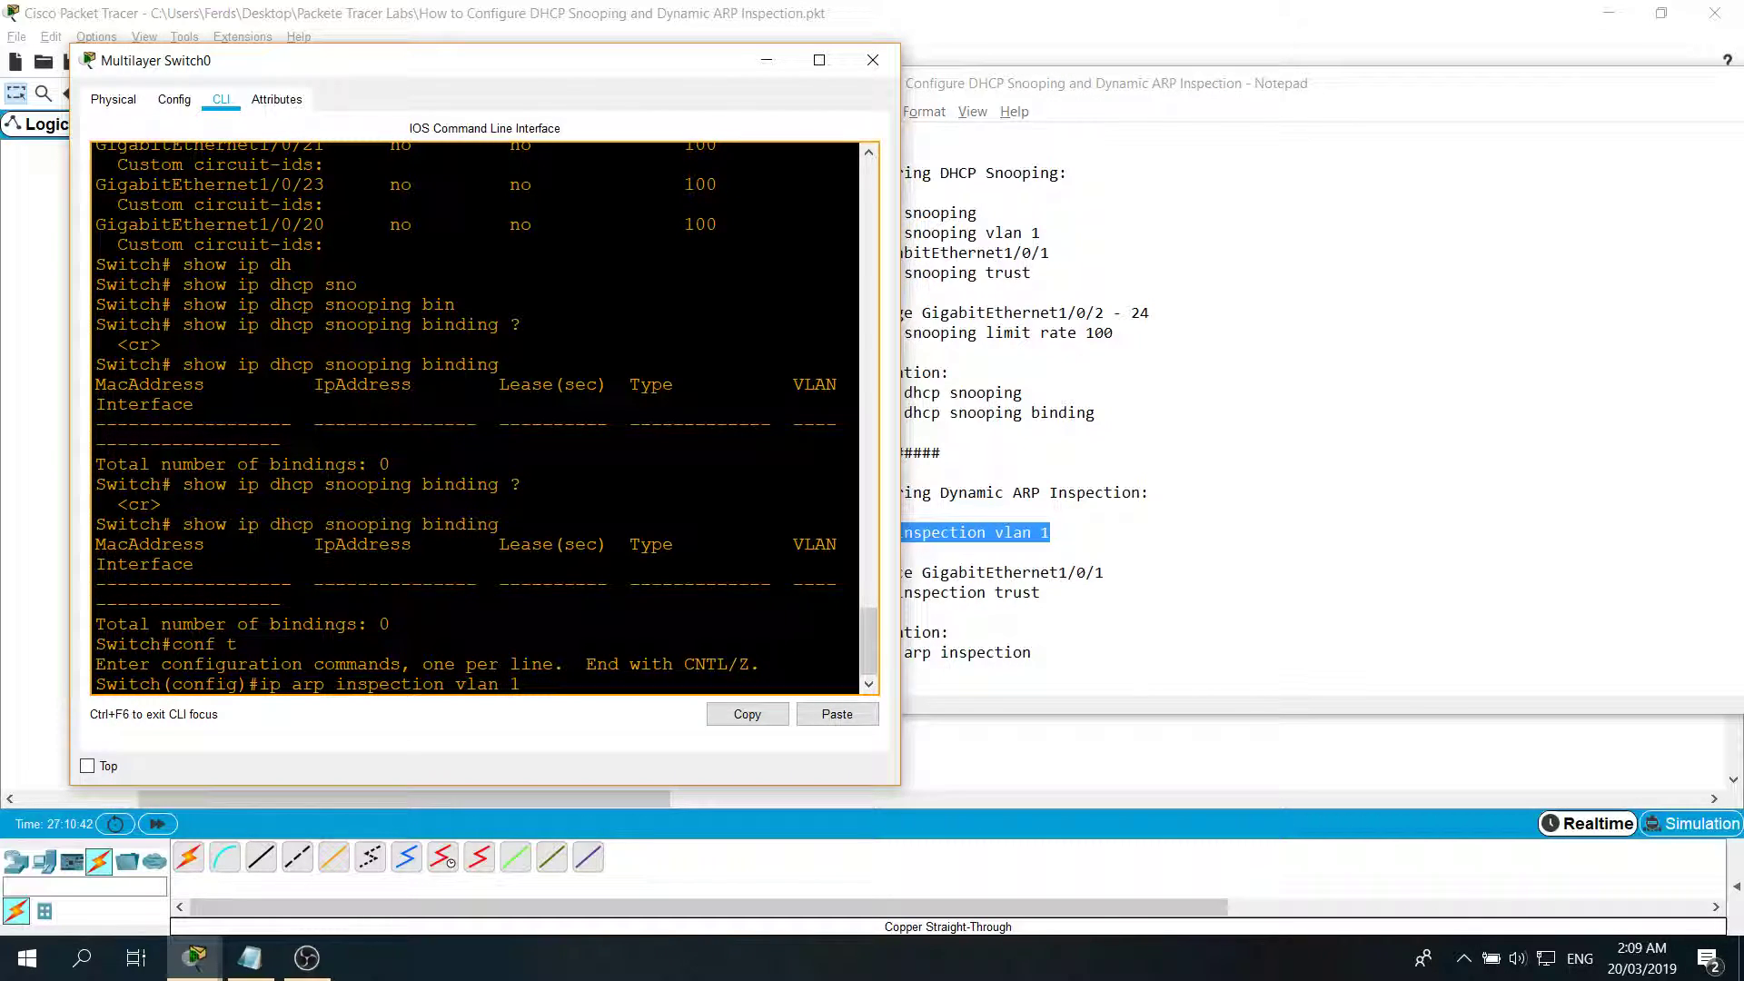
key("Return")
Step: Start selecting the trust command in the notes and reposition the switch window
key("alt+Tab")
key("alt+Tab")
left_click_drag(1033, 593, 1077, 586)
left_click(1077, 586)
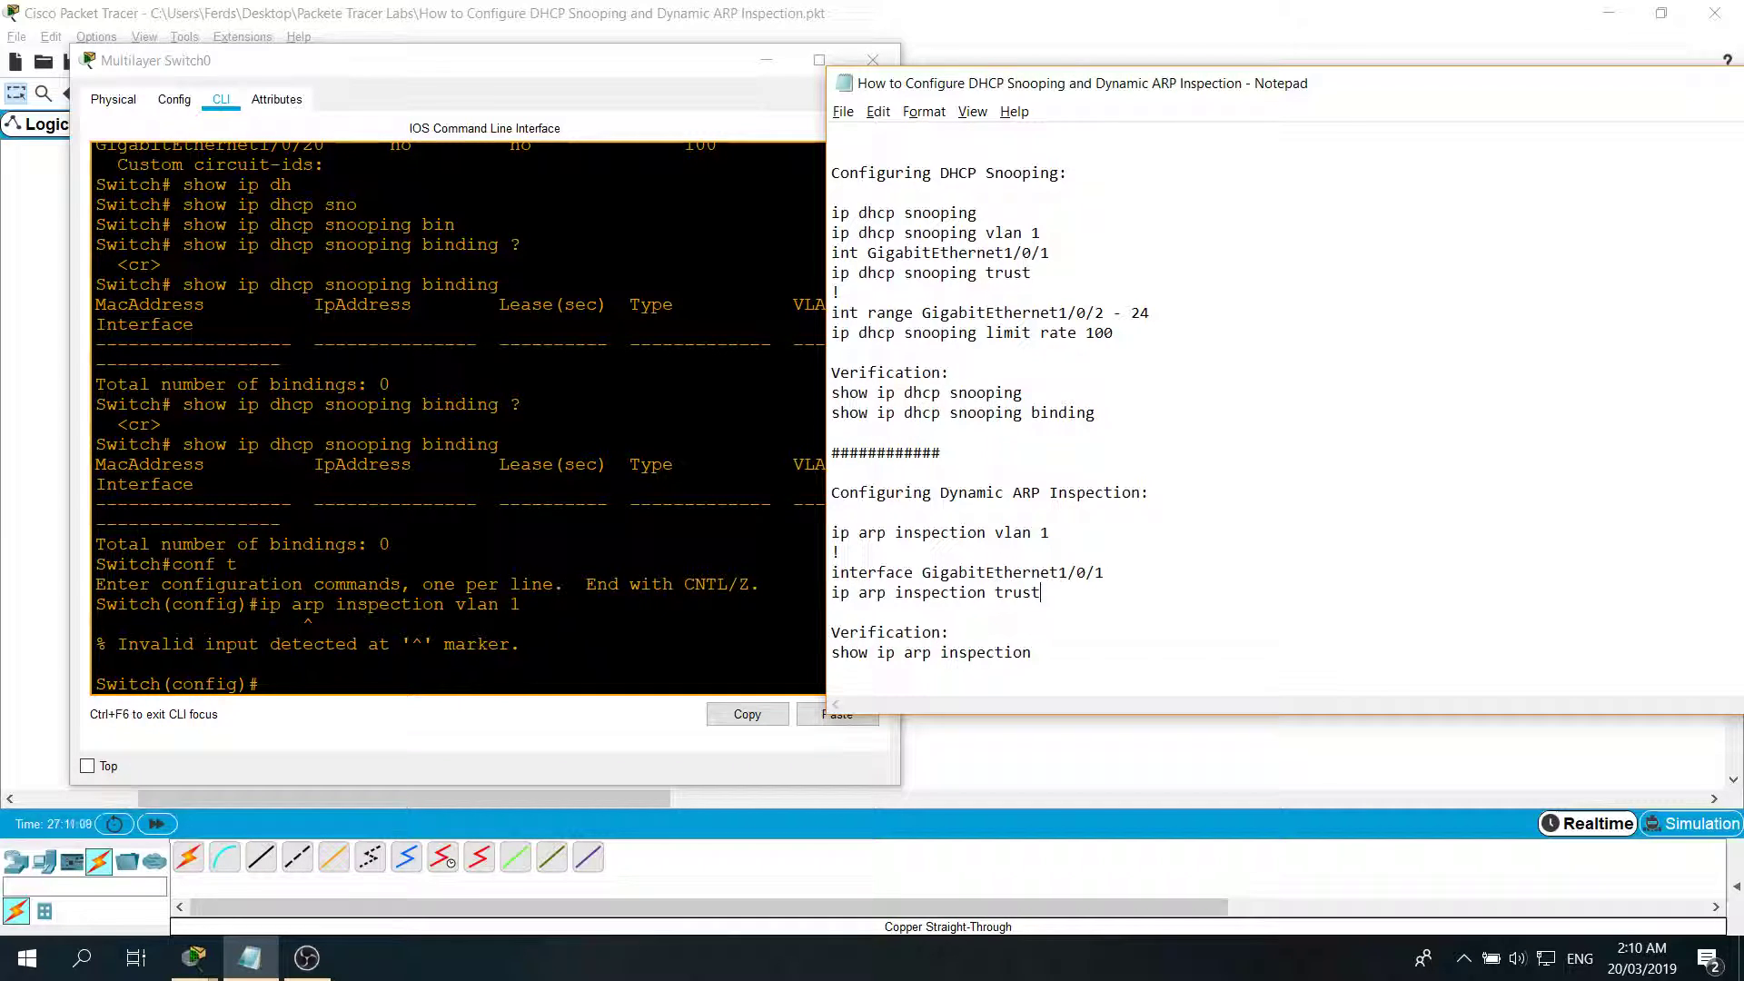
left_click_drag(560, 65, 621, 64)
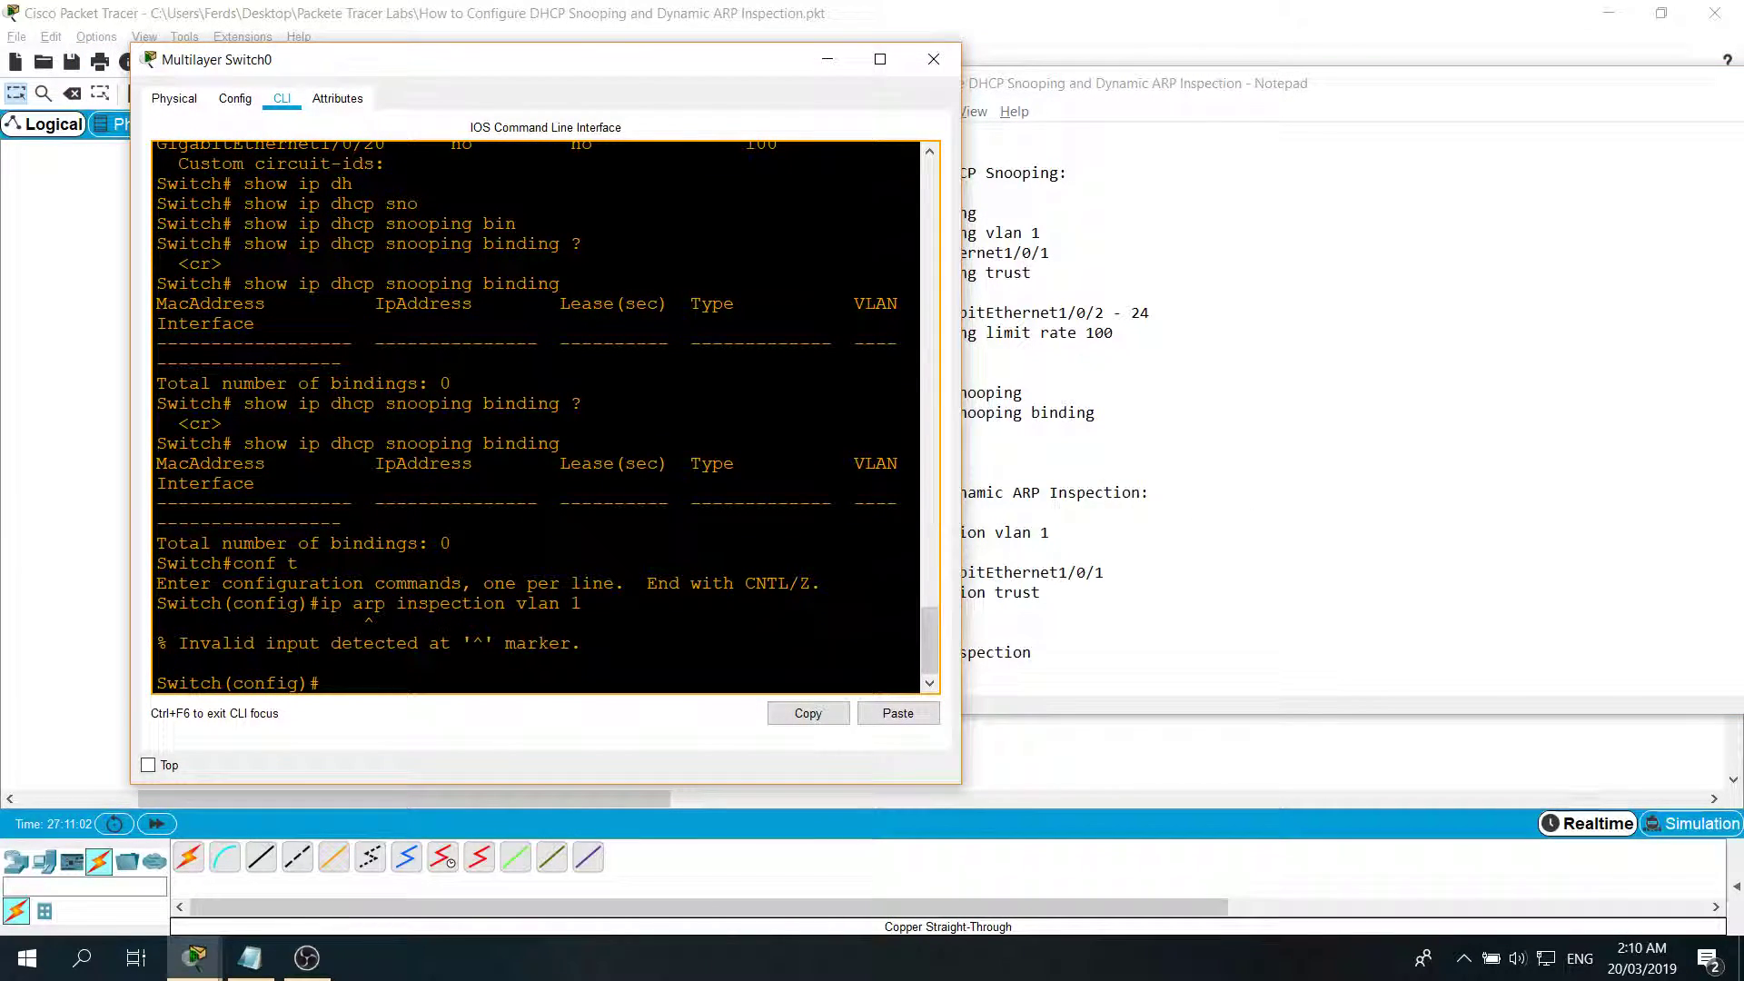
left_click_drag(614, 85, 1161, 53)
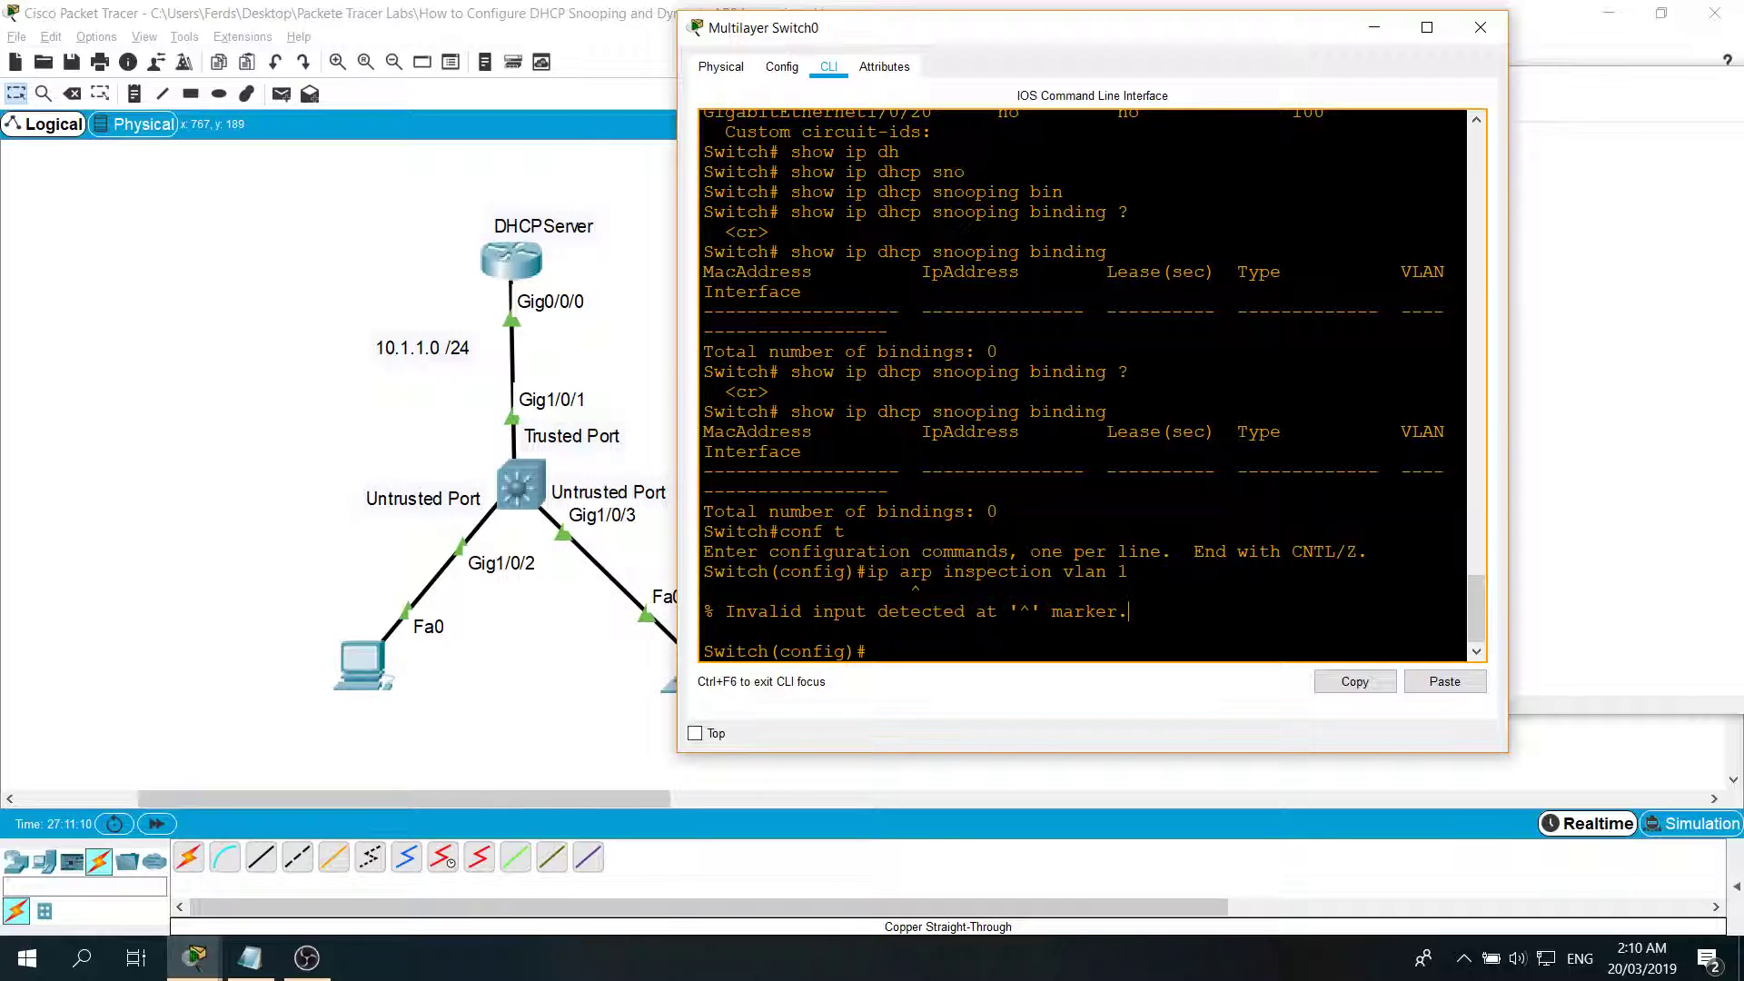
left_click_drag(906, 36, 430, 79)
Step: Copy the interface and ARP trust lines from the notes; the first paste attempt is dismissed
key("alt+Tab")
left_click_drag(1041, 592, 831, 573)
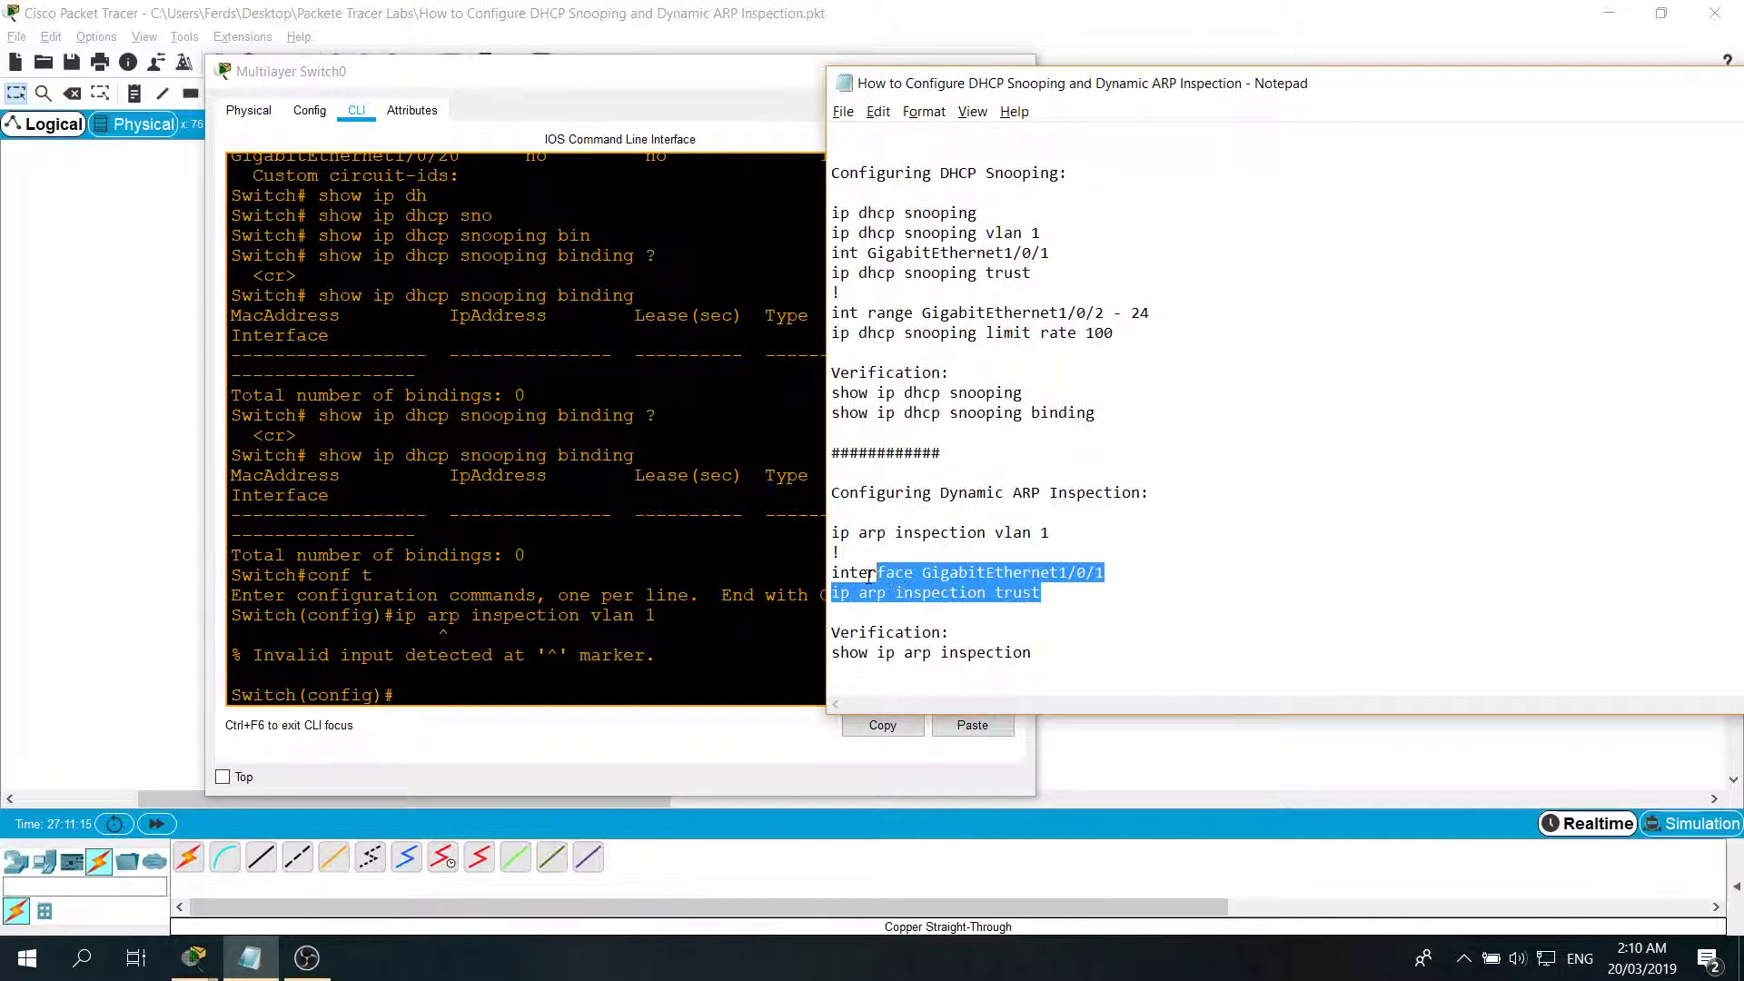
right_click(893, 591)
left_click(913, 640)
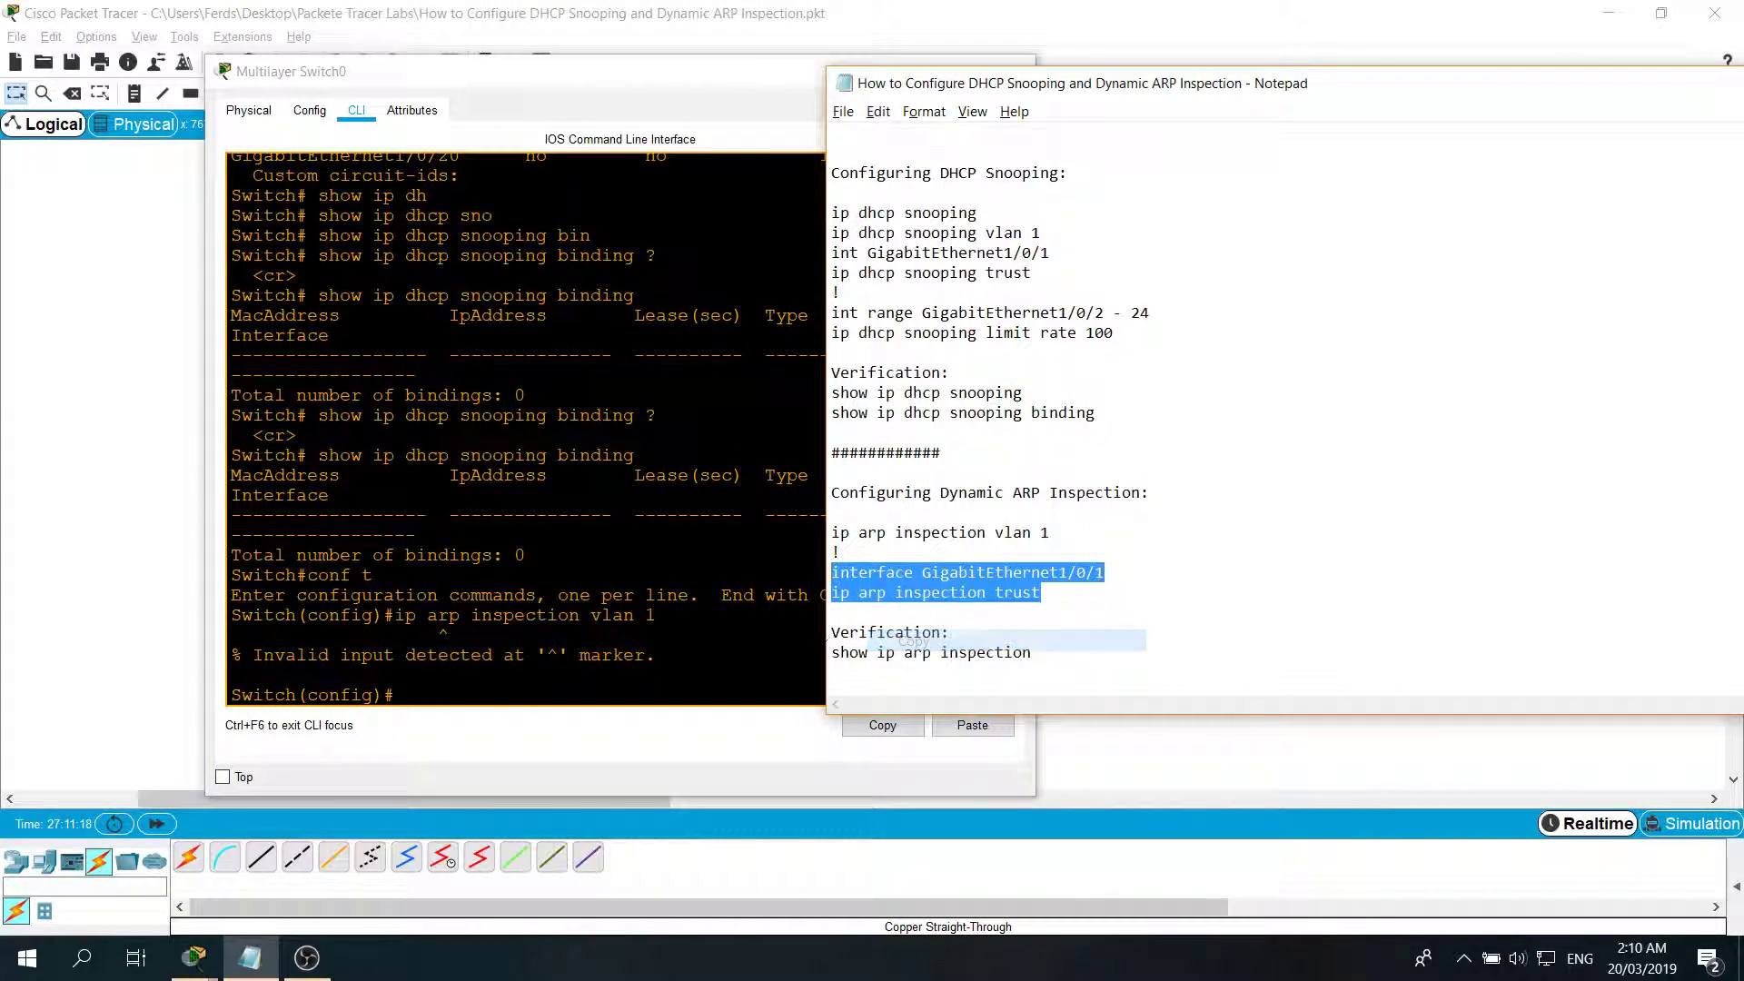
left_click(545, 676)
right_click(540, 673)
left_click(573, 707)
Step: Recopy and paste the GigabitEthernet1/0/1 interface and ip arp inspection trust commands into the switch
left_click(1093, 615)
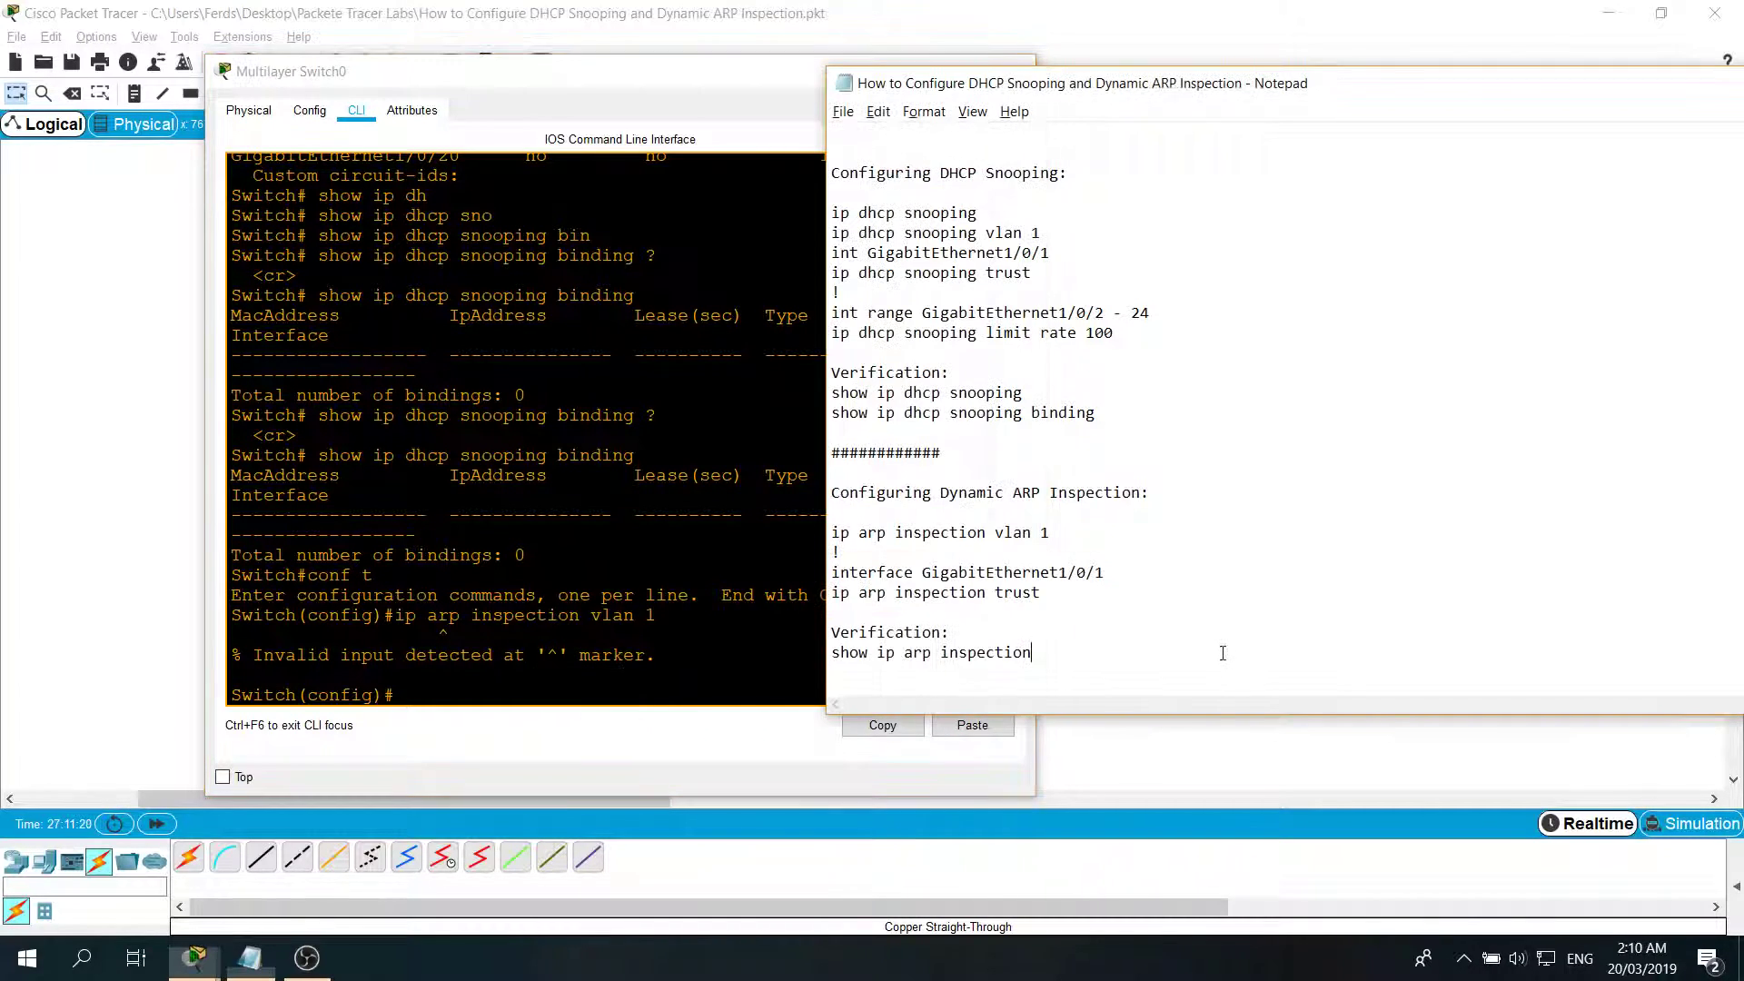
left_click_drag(1041, 593, 831, 572)
right_click(986, 578)
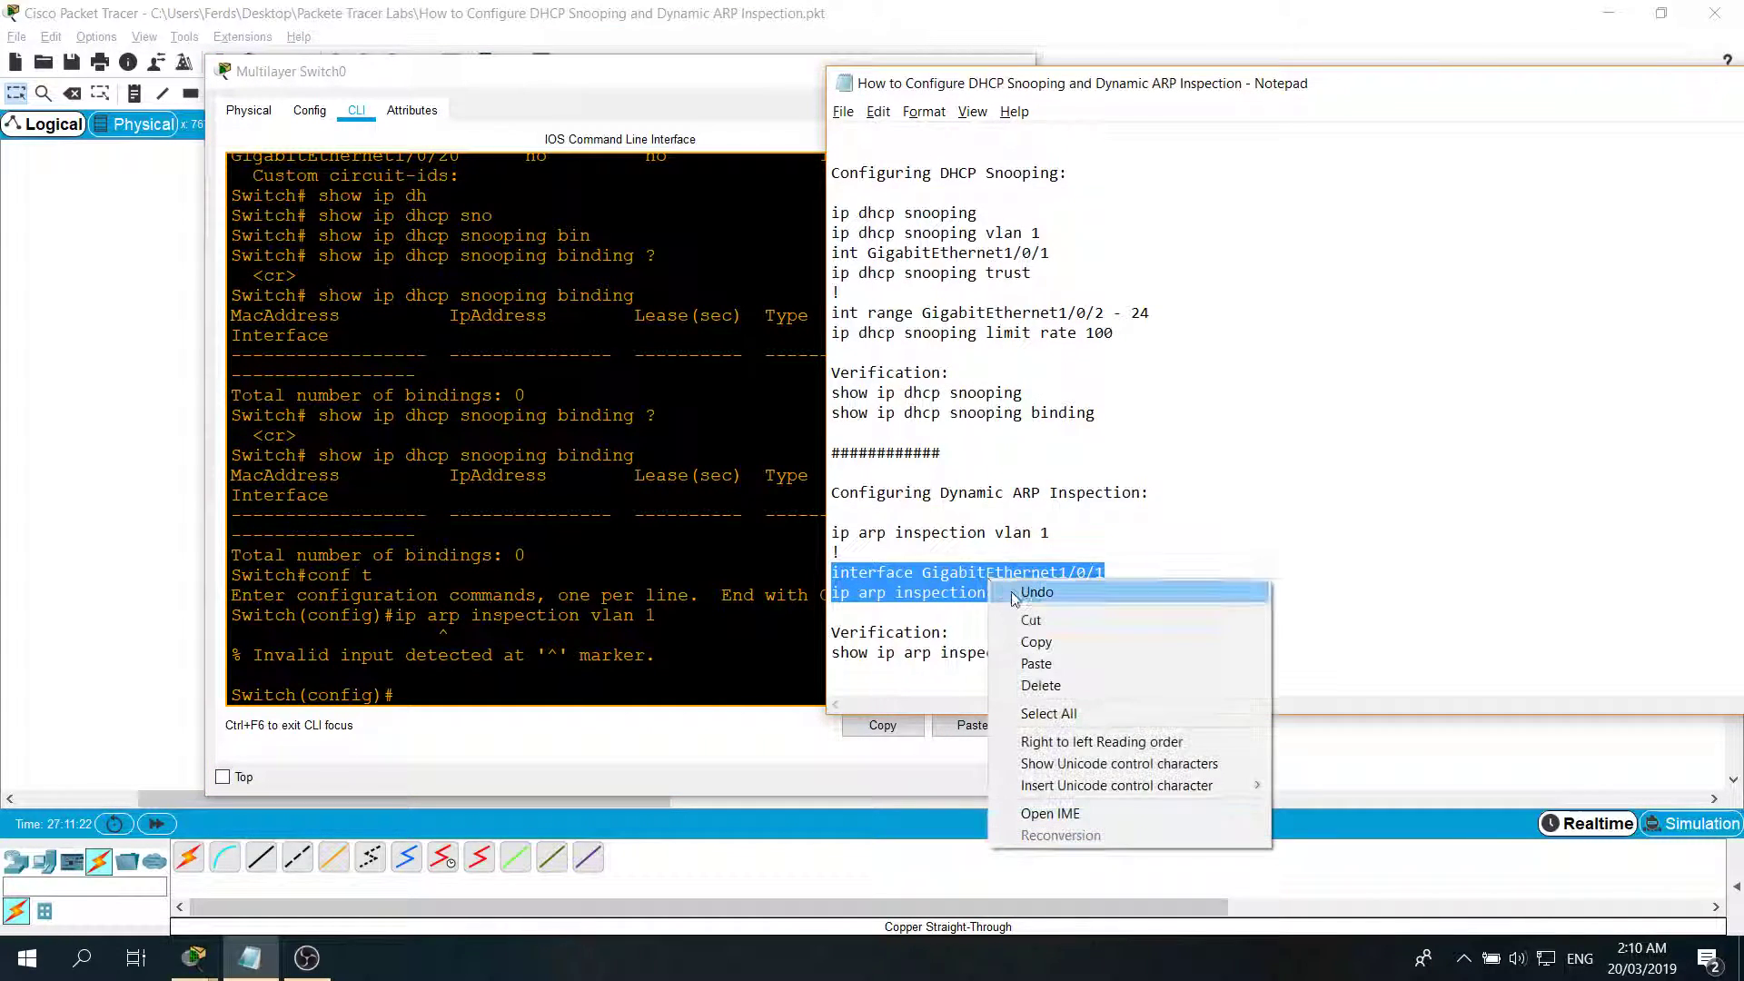
left_click(1008, 630)
right_click(603, 642)
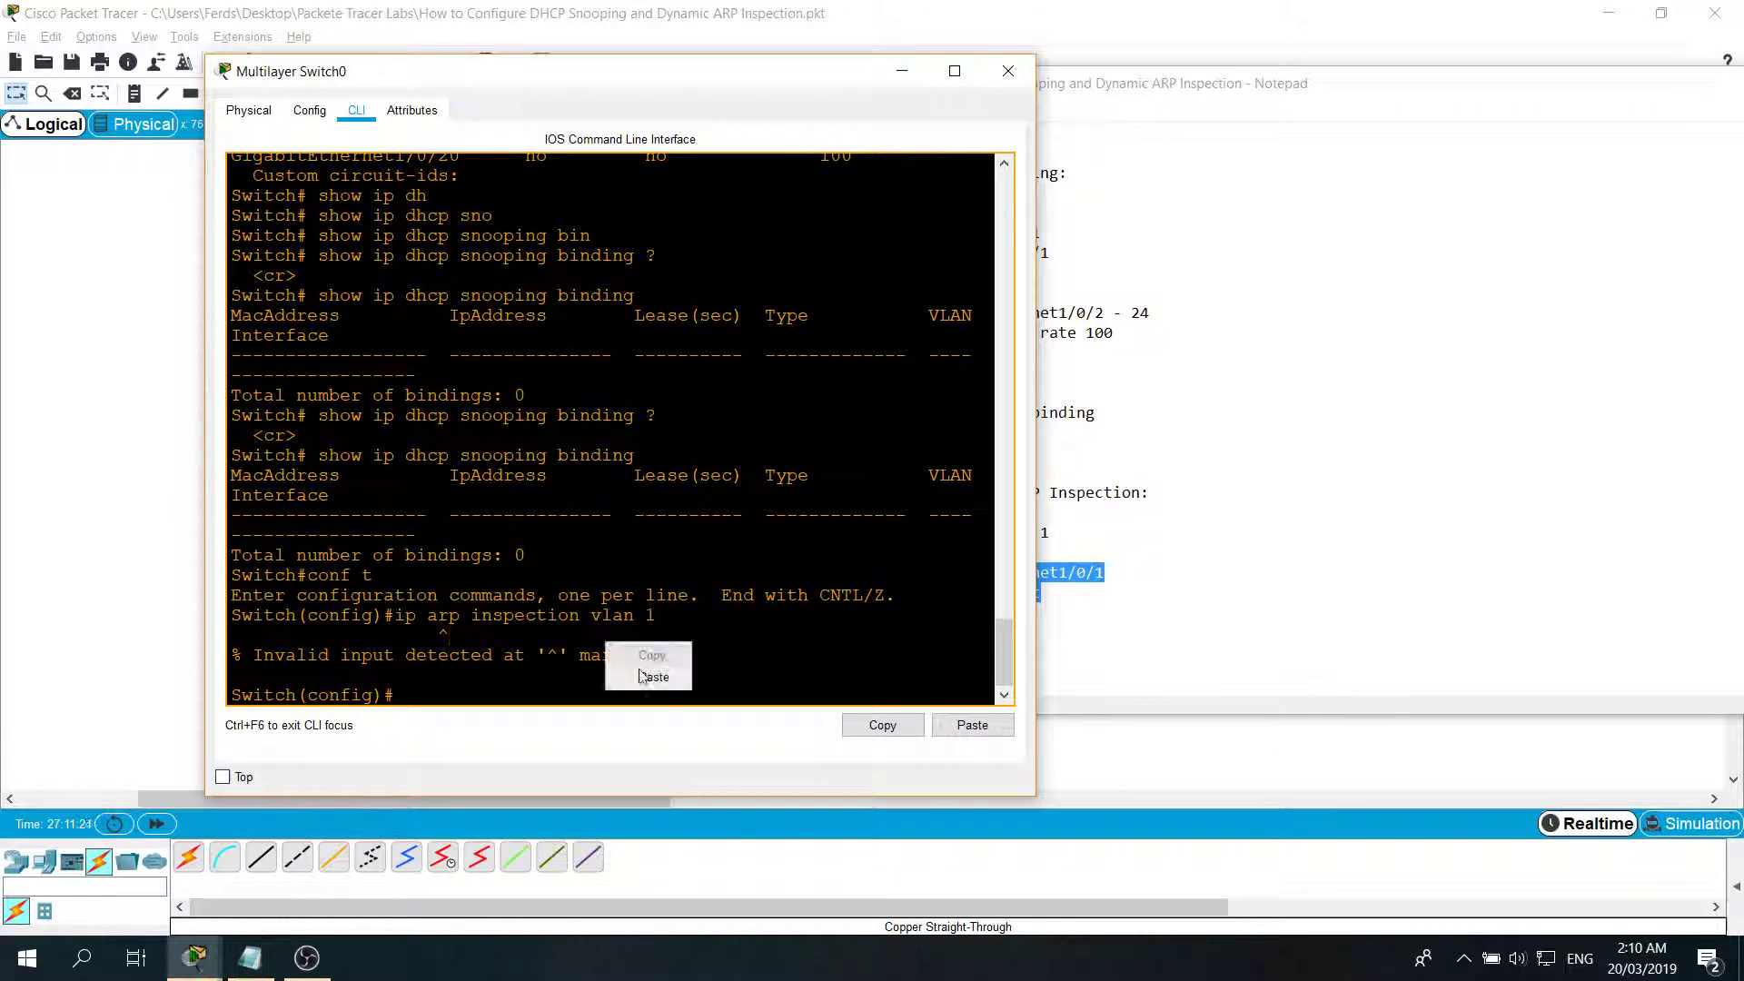
left_click(653, 681)
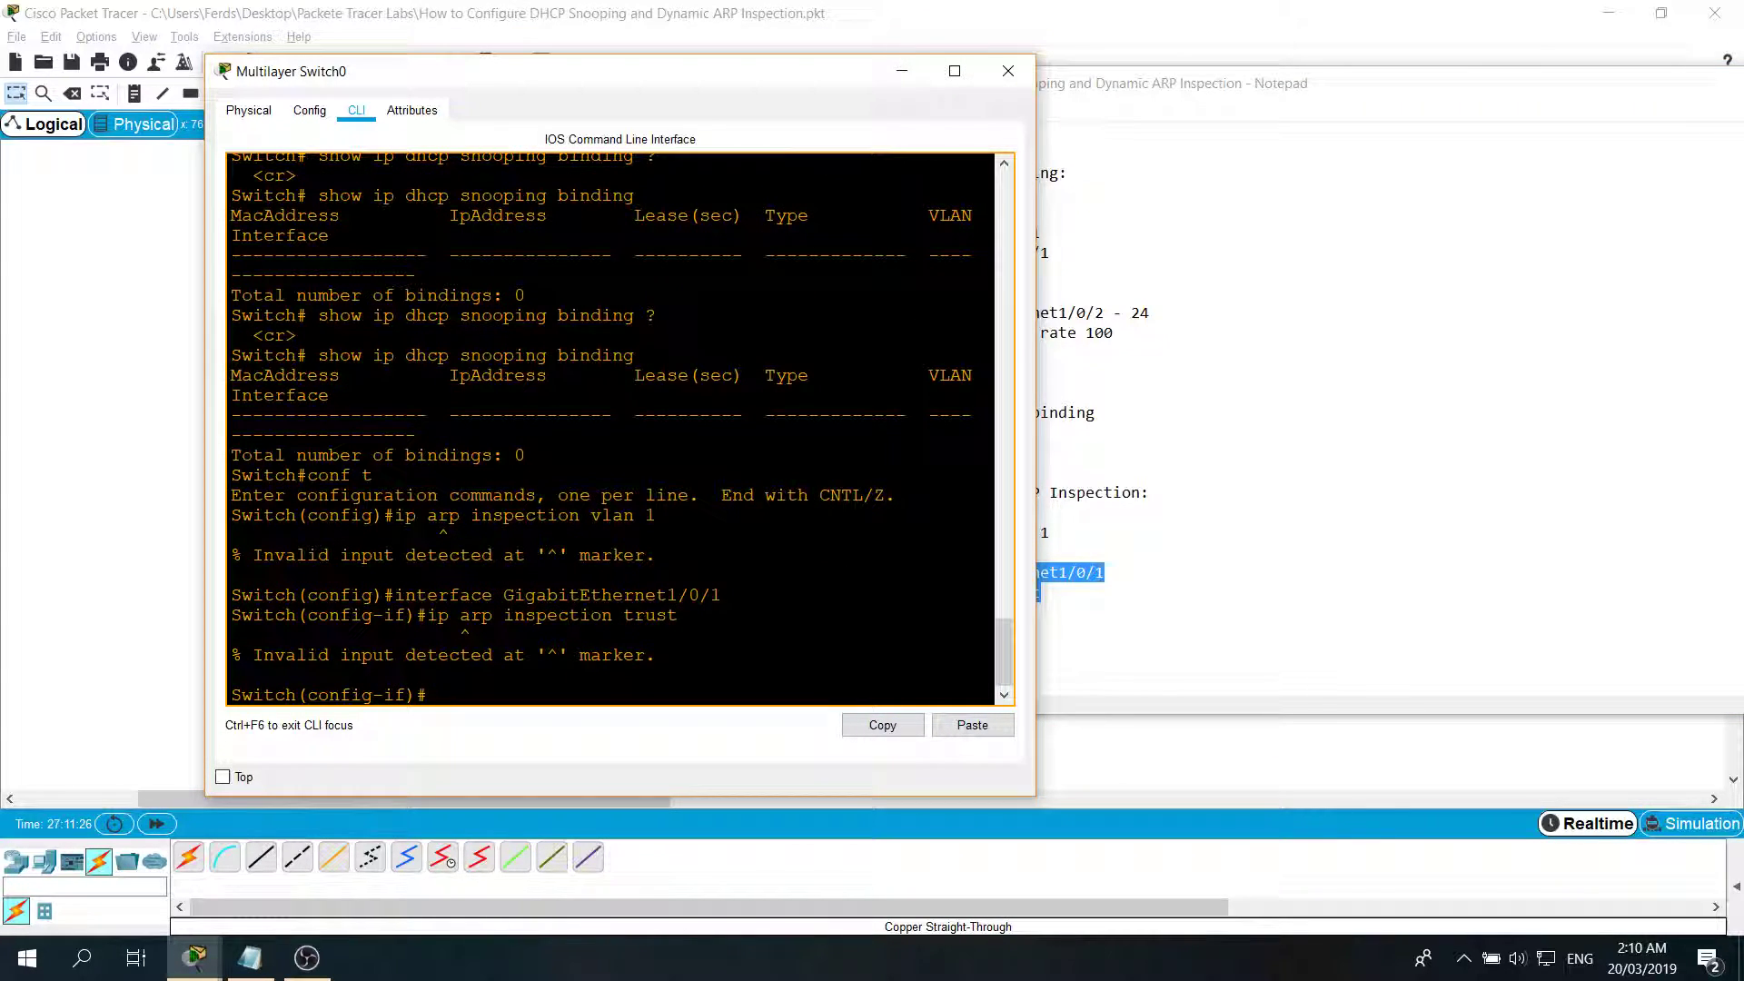
Step: Type end to leave configuration mode back to privileged mode
left_click(1072, 636)
key("alt+Tab")
type("end")
key("Return")
key("alt+Tab")
Step: Copy and run 'show ip arp inspection' from the notes, which the switch rejects
left_click(1010, 652)
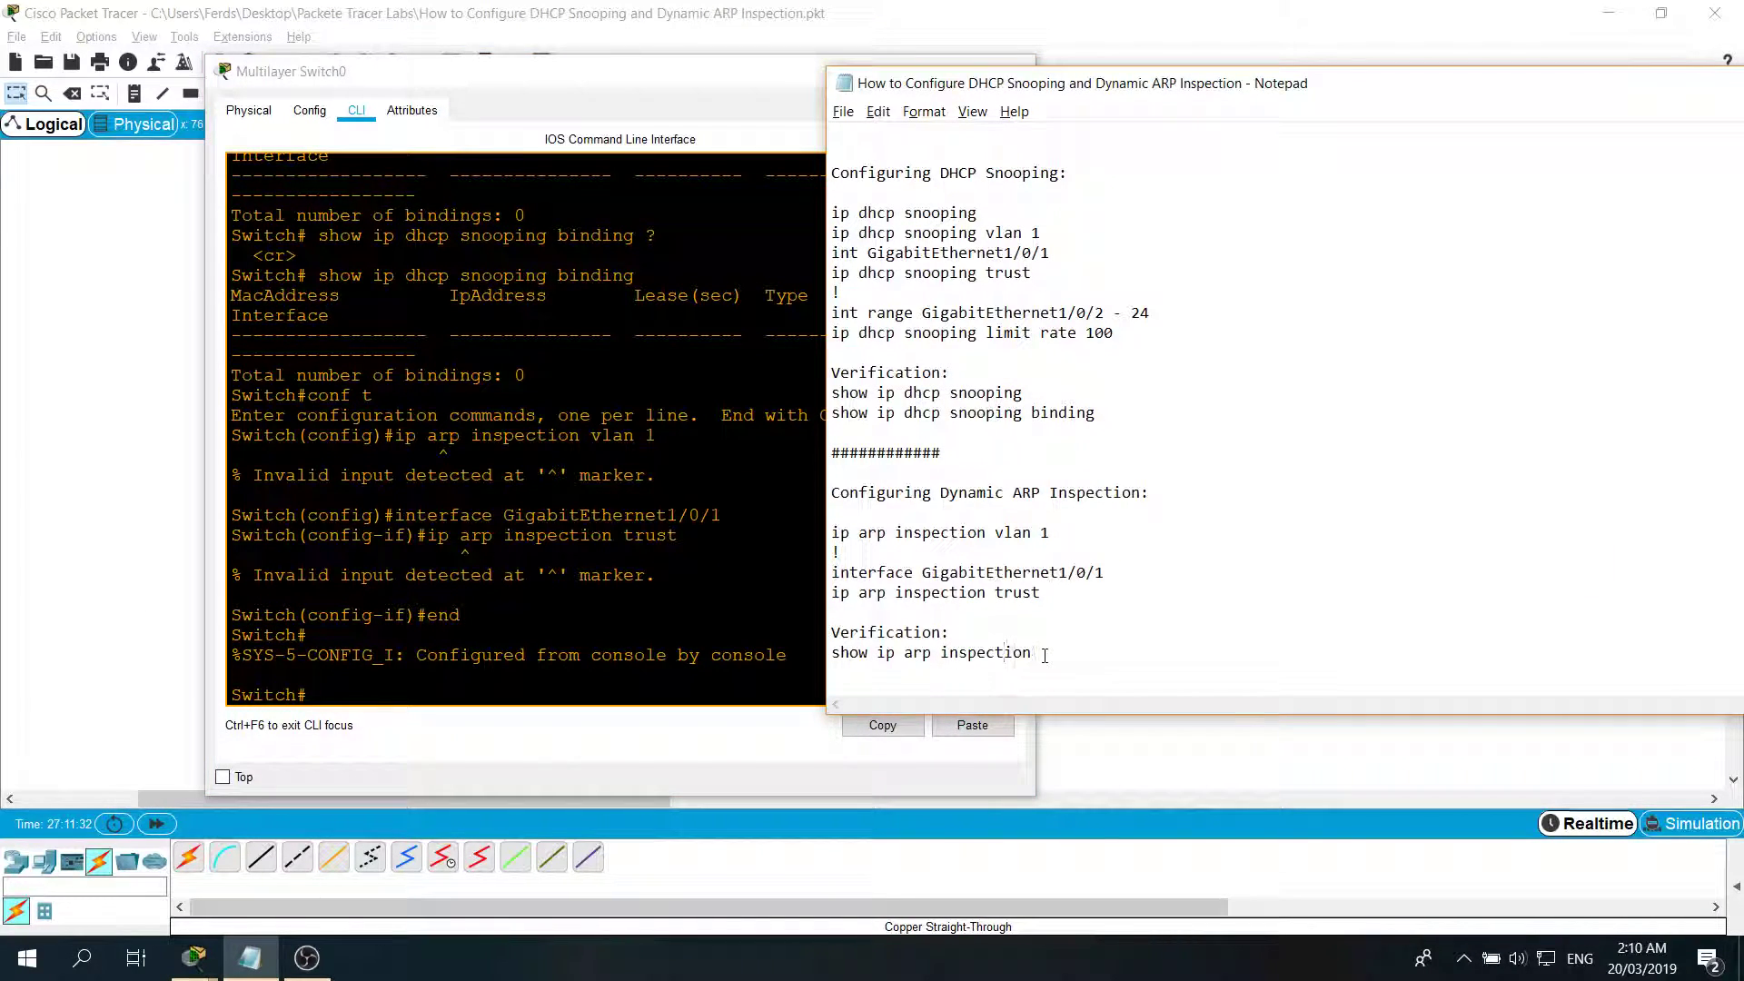
left_click_drag(1033, 652, 830, 652)
key("ctrl+c")
right_click(586, 581)
left_click(640, 615)
key("Return")
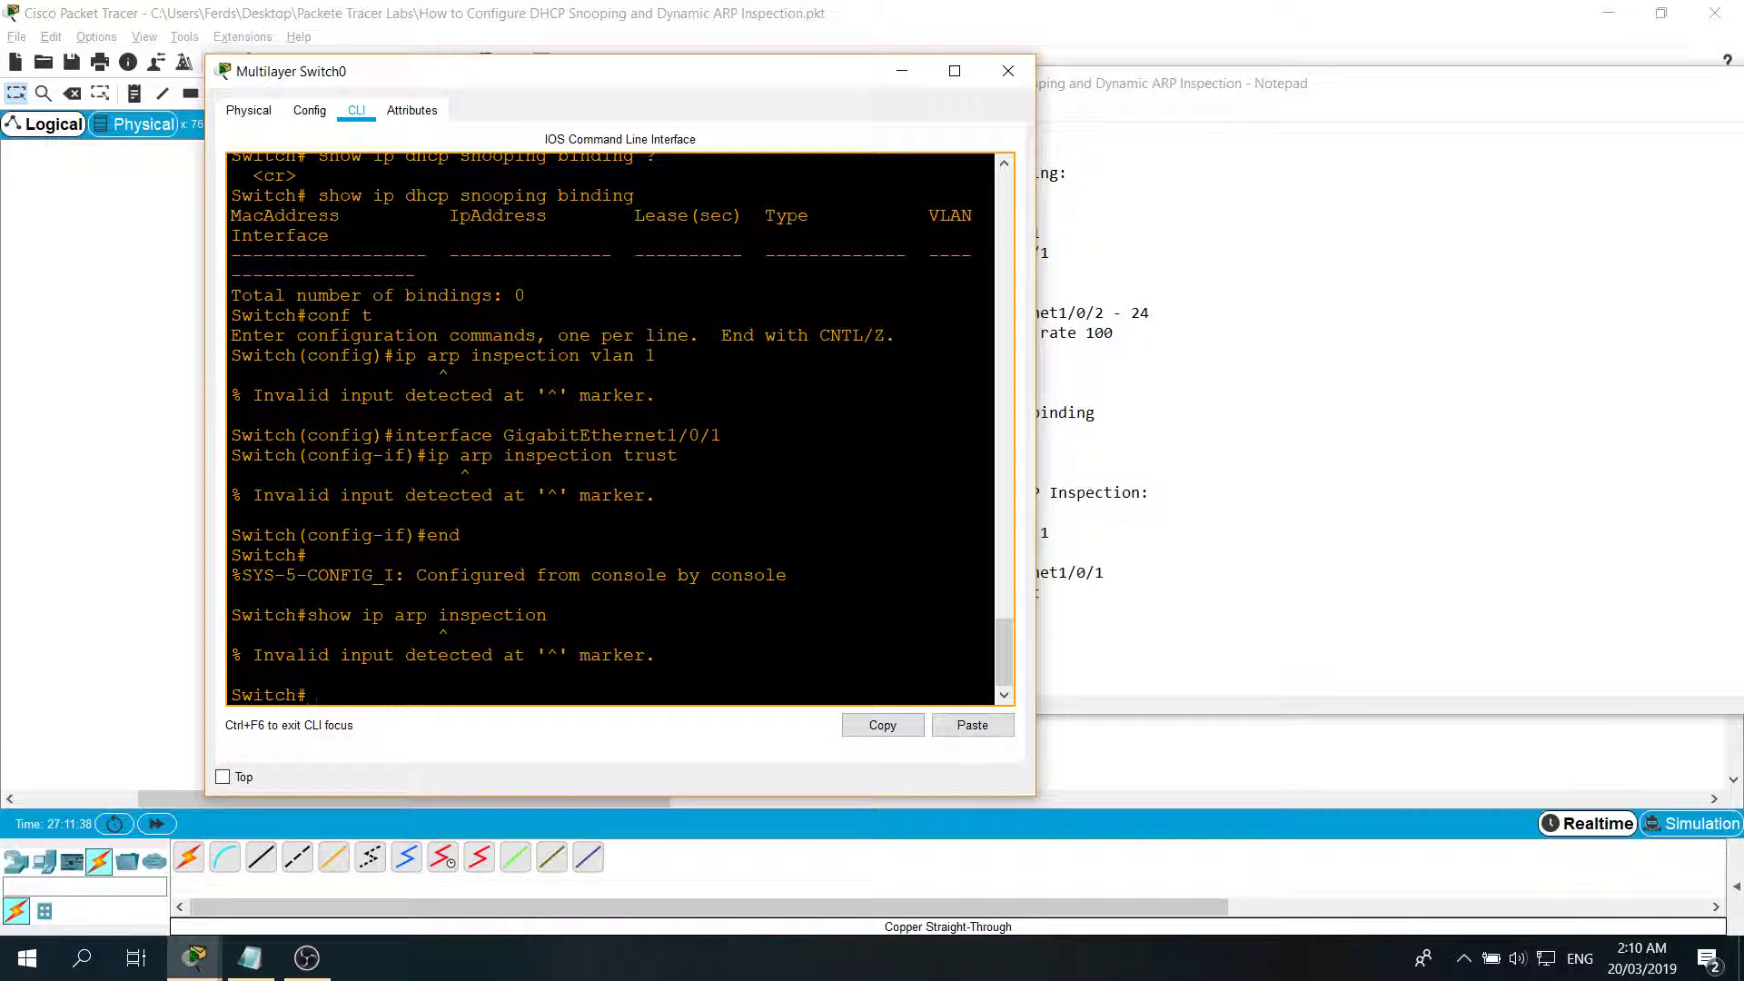
Step: Shift the switch window left and bring the DHCP snooping and ARP inspection notes in front beside it
key("alt+Tab")
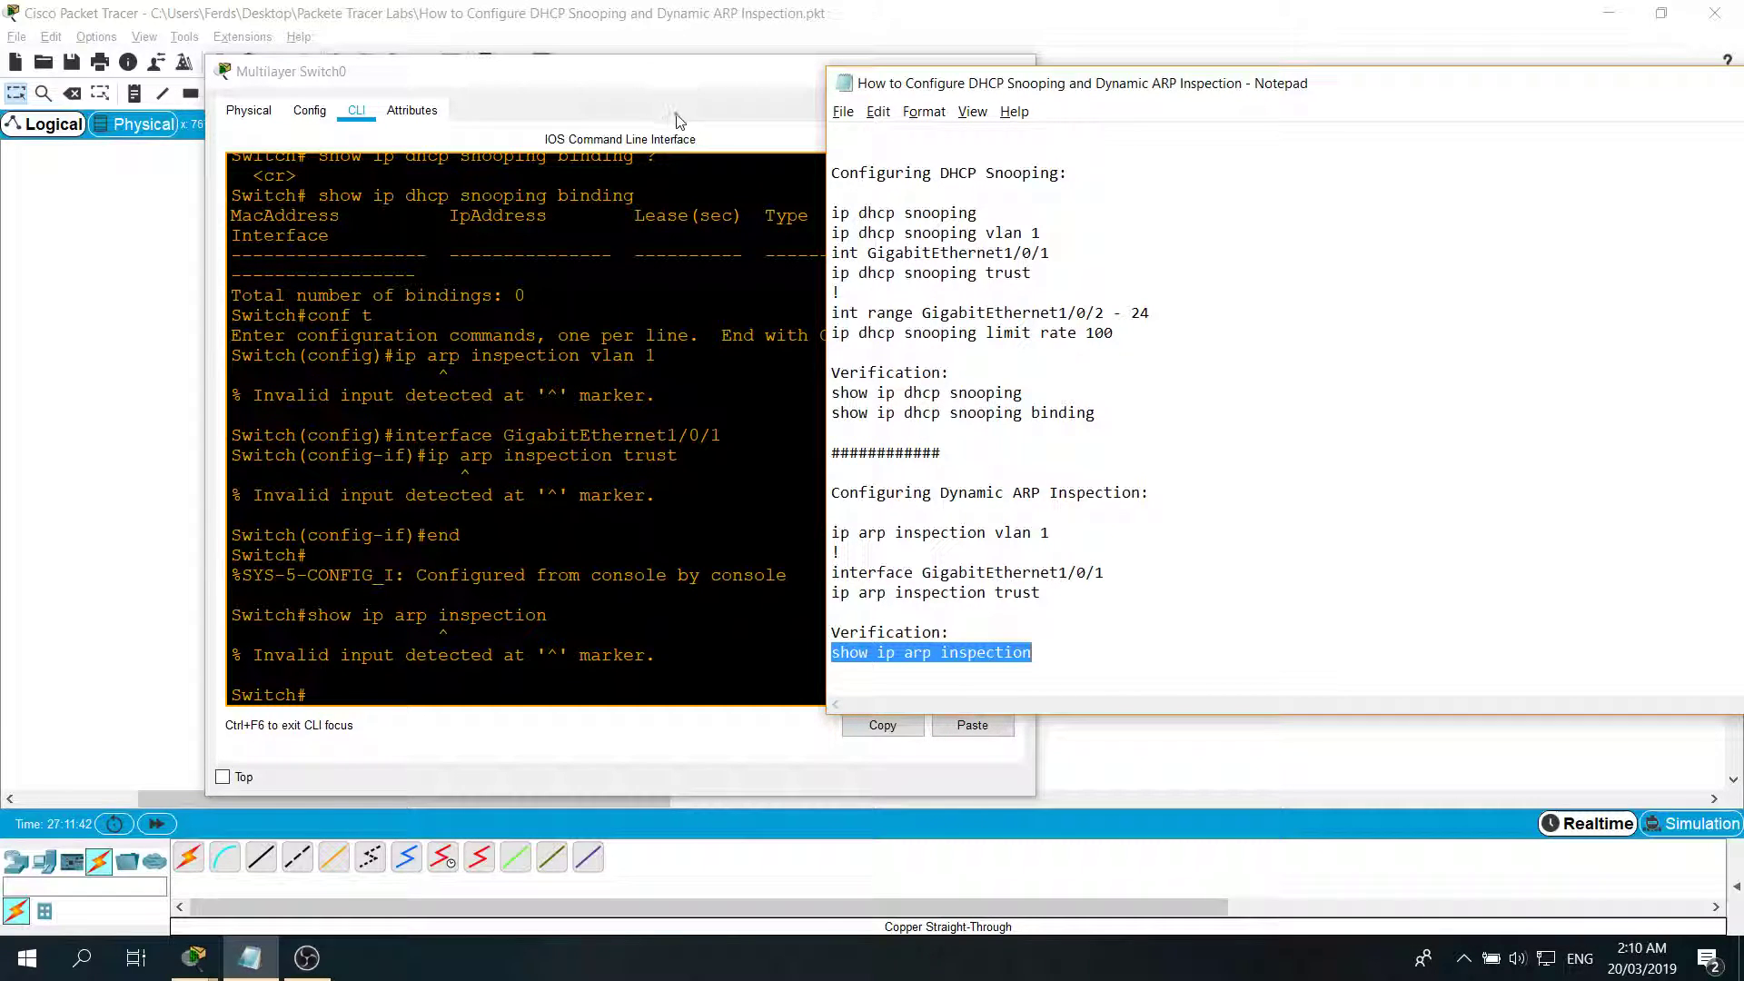
left_click_drag(639, 74, 504, 90)
left_click(1196, 543)
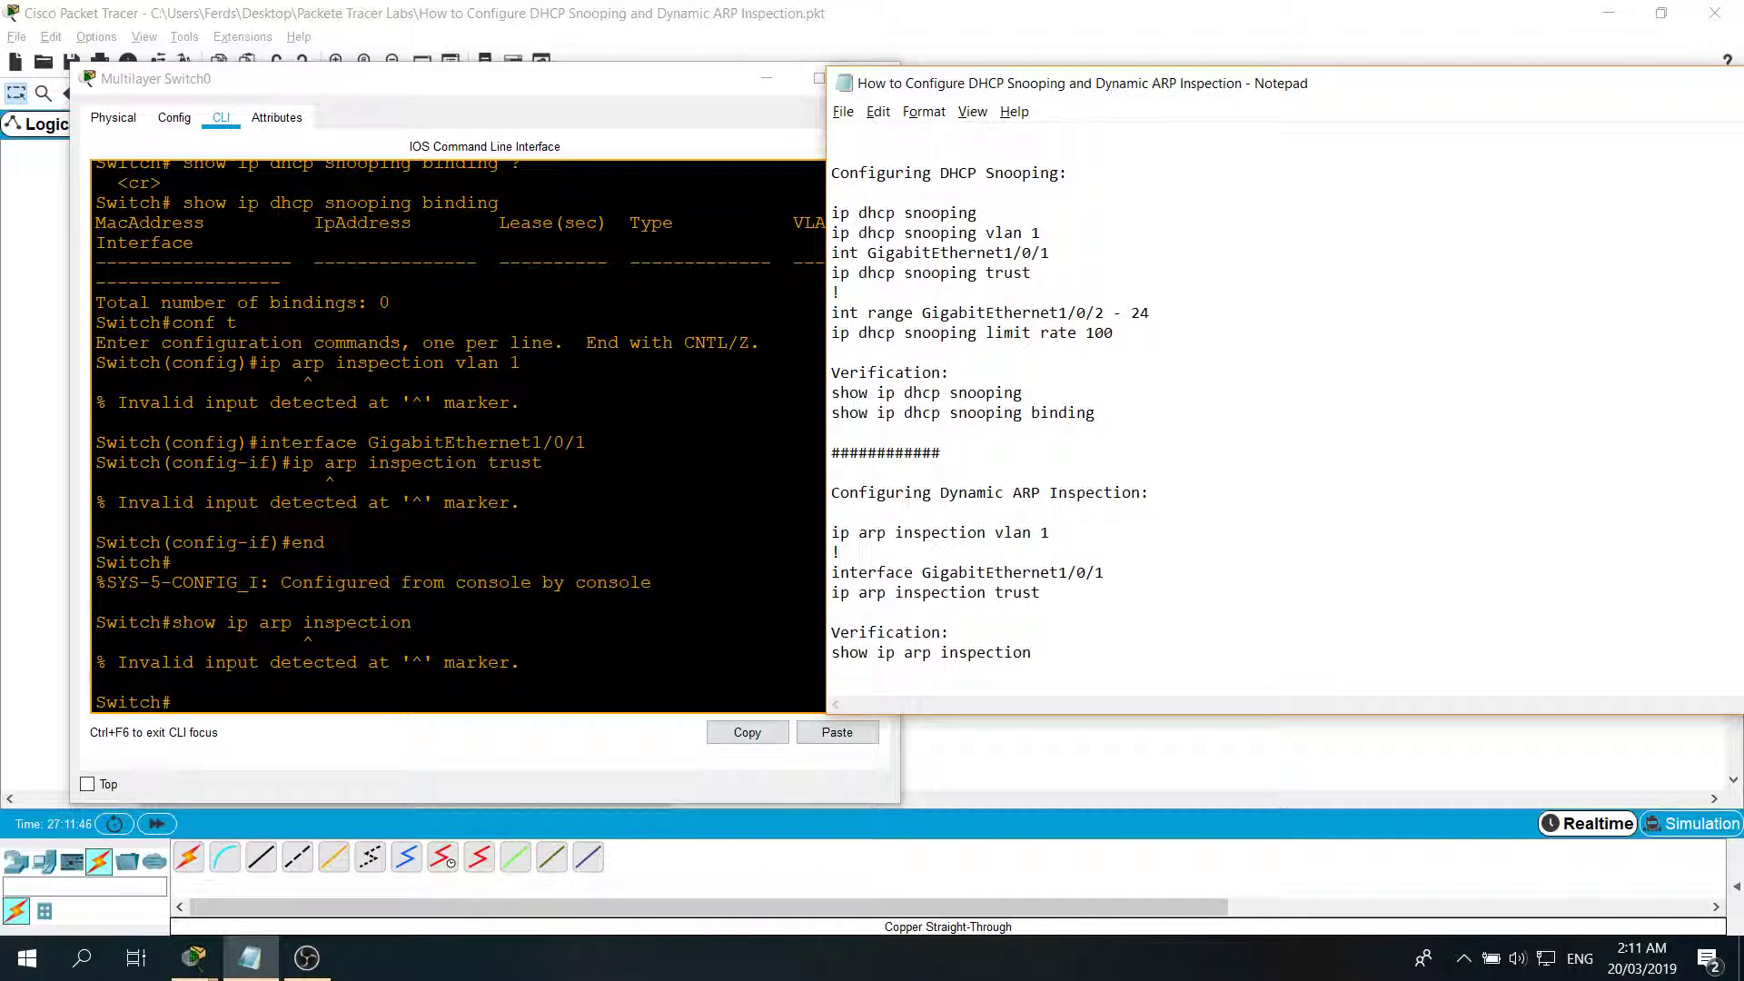
key("alt+Tab")
left_click(1230, 433)
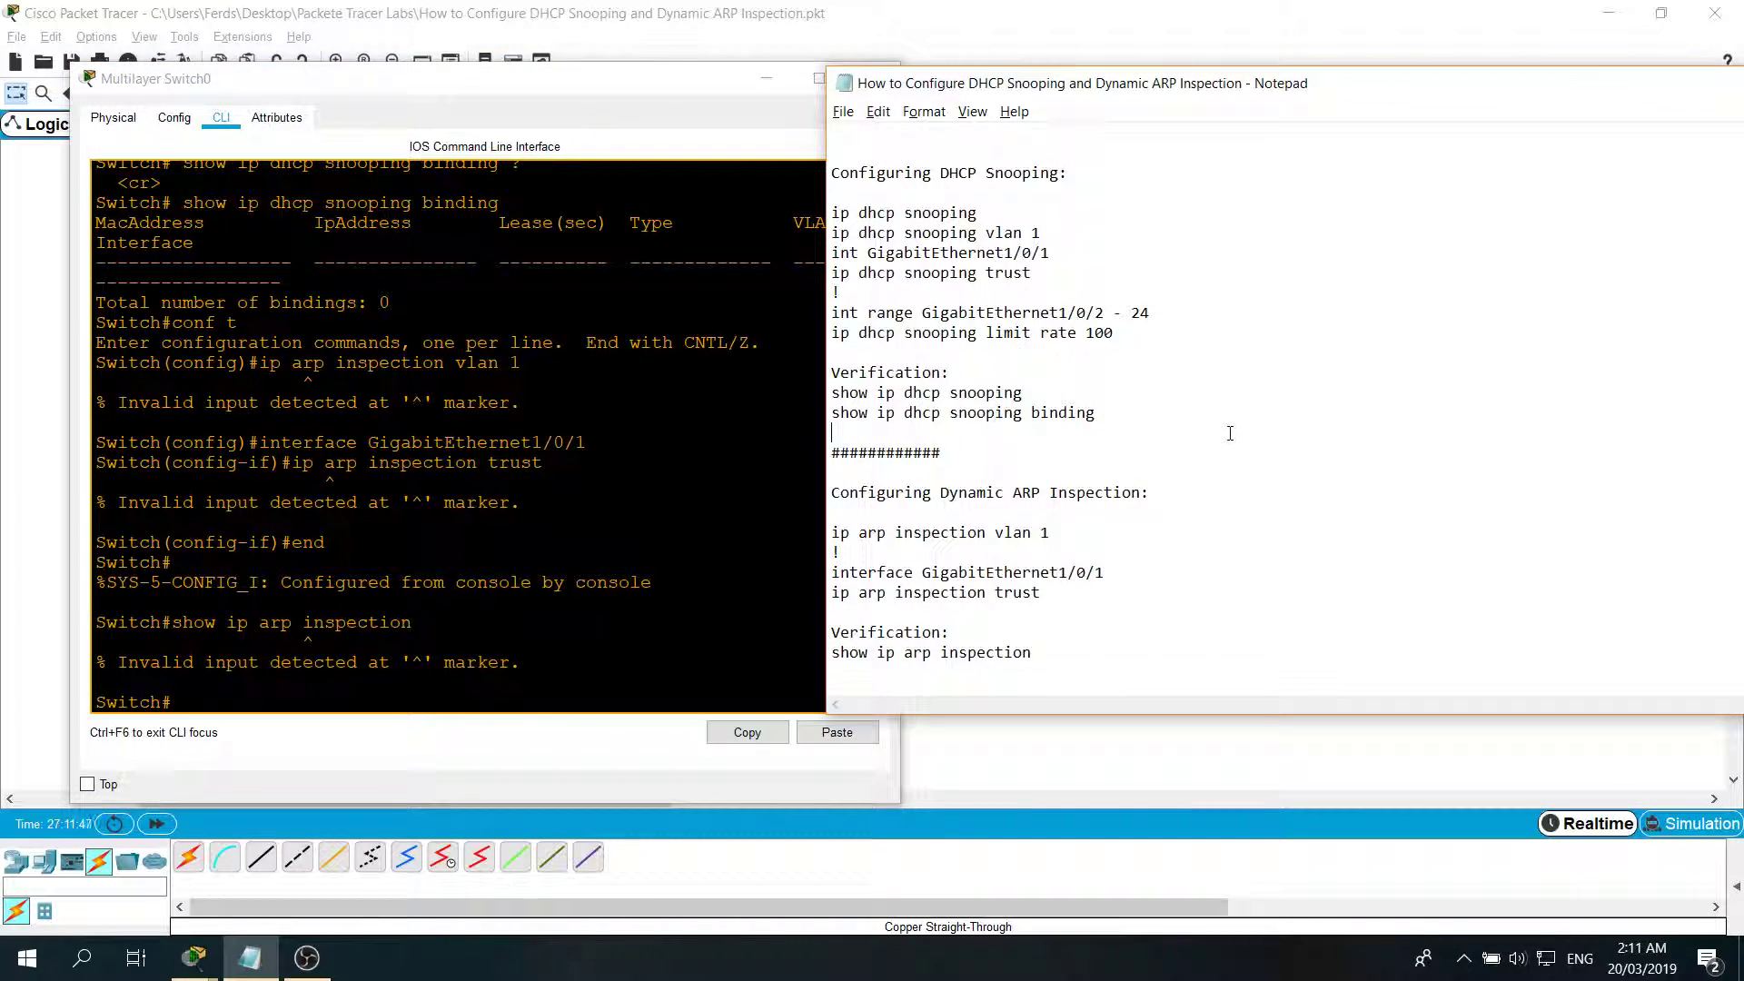